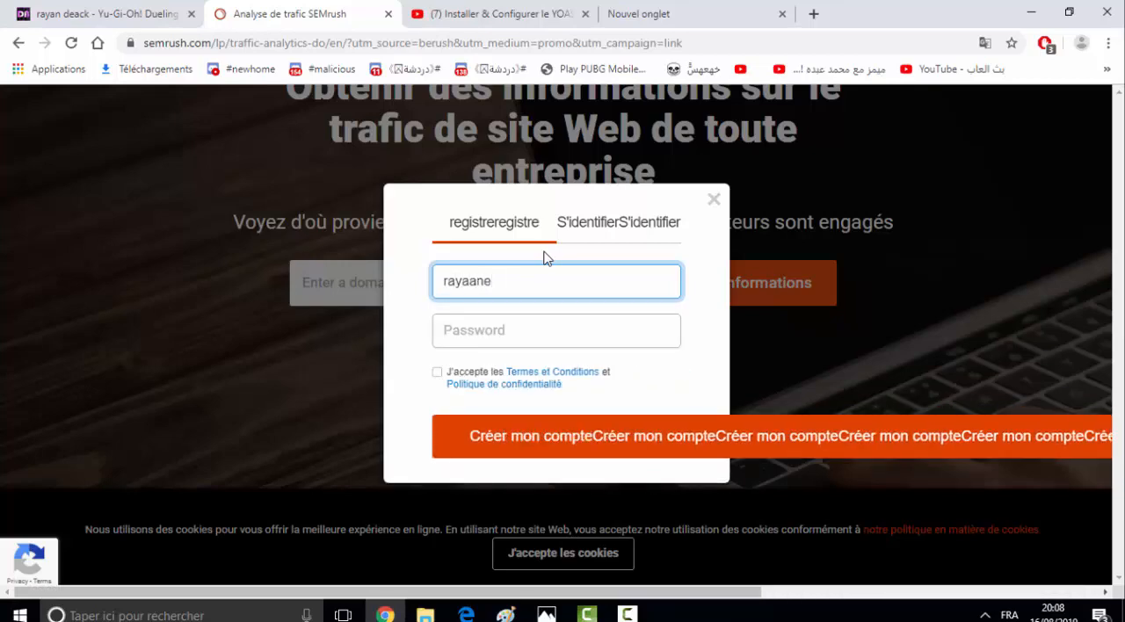
- Fill in the registration form with the account e-mail address and the account password
type("@li")
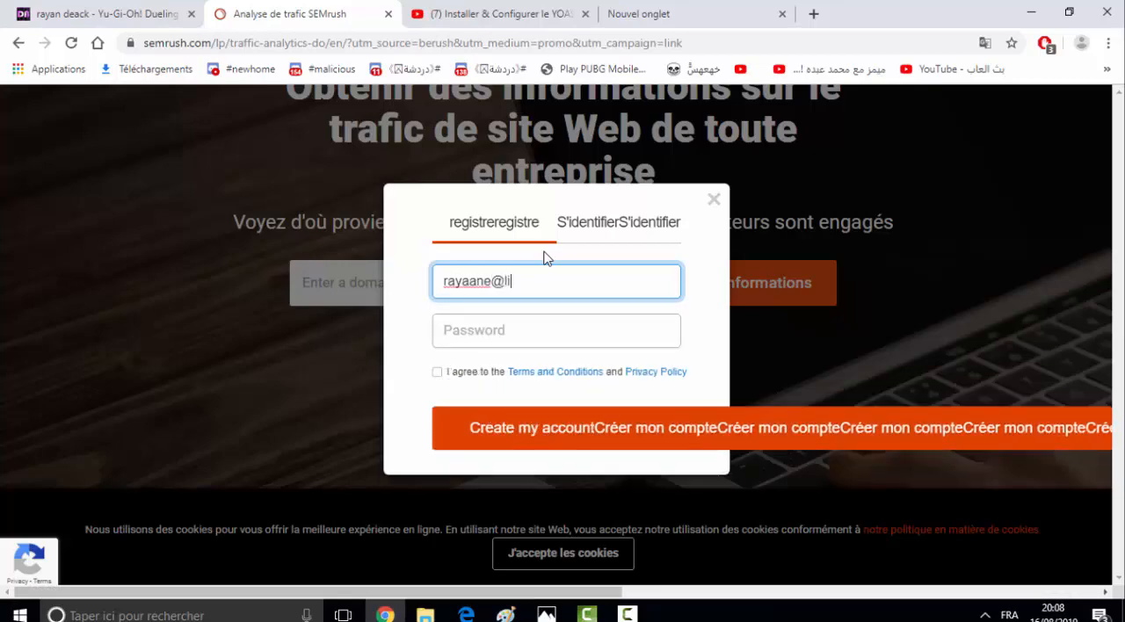
type("ve.")
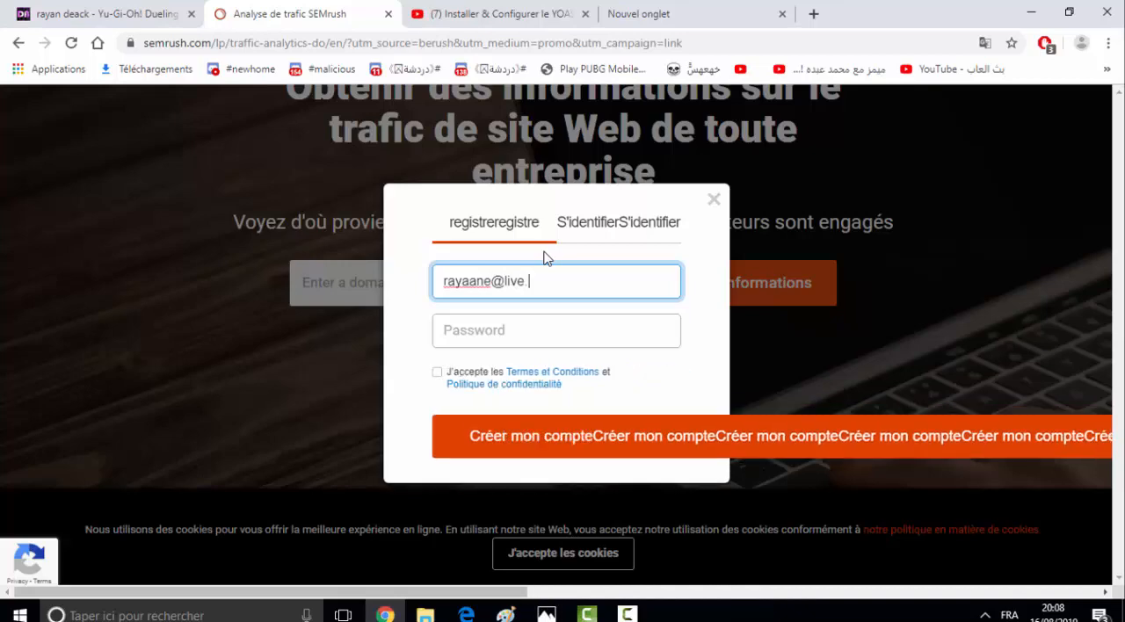
type("fr")
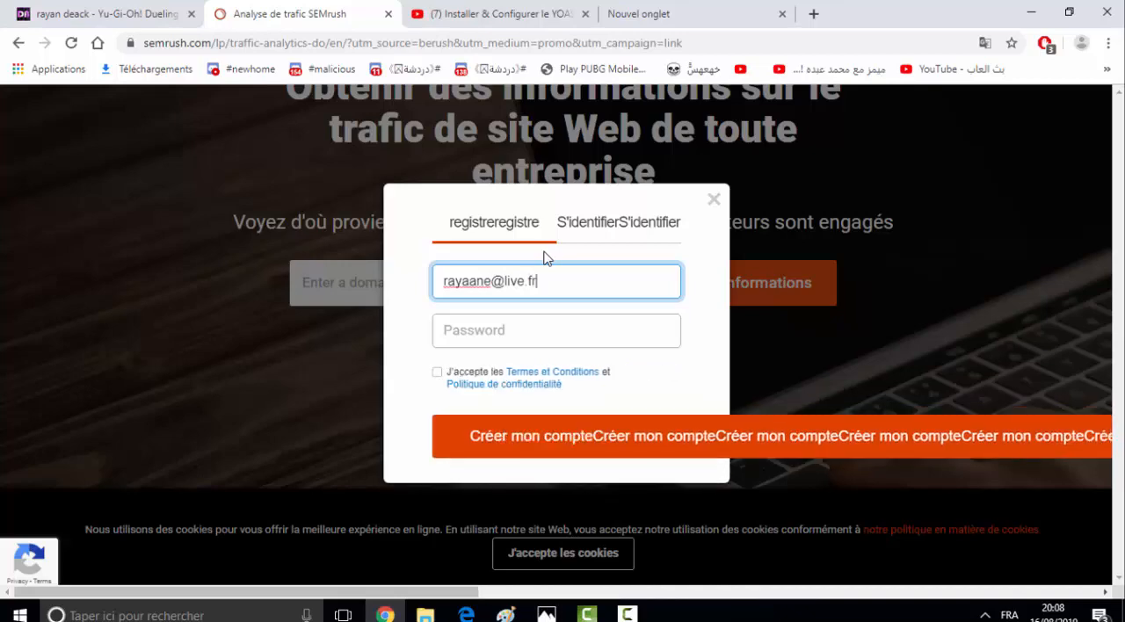
left_click(525, 337)
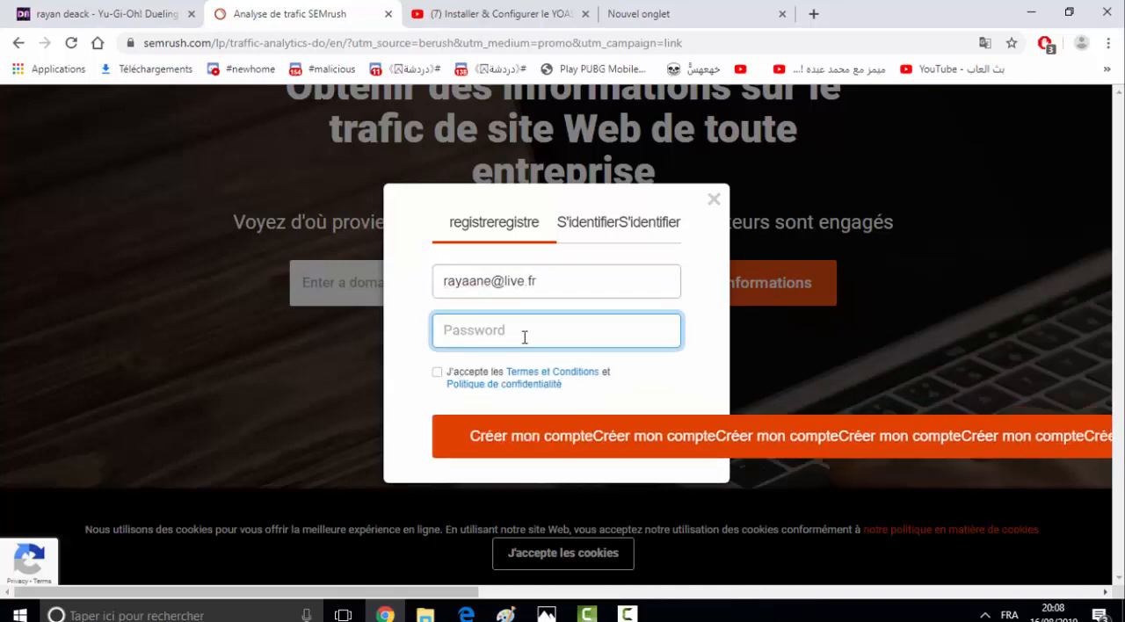
type("••••••")
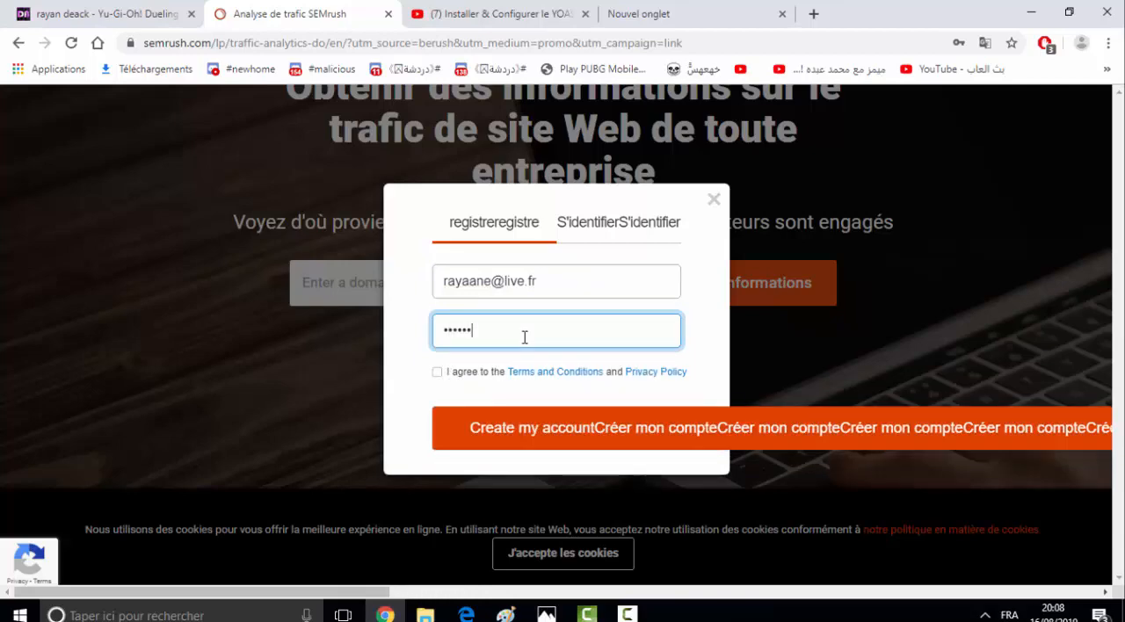
type("•")
- Accept the terms and privacy policy and submit the account registration, declining to save the password in the browser
left_click(433, 373)
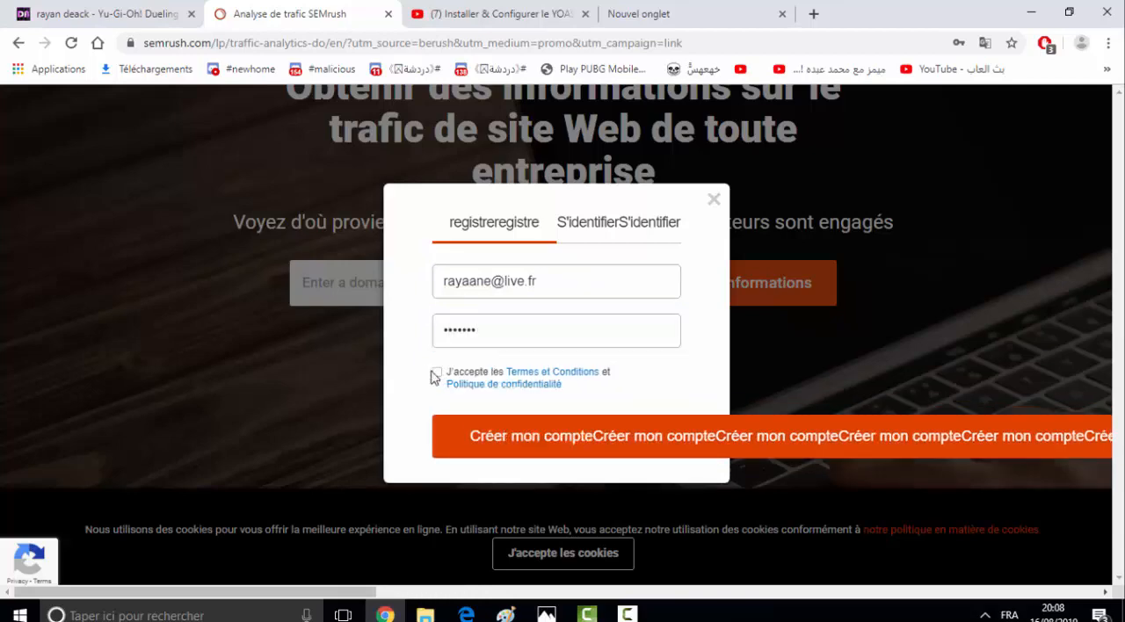
left_click(435, 372)
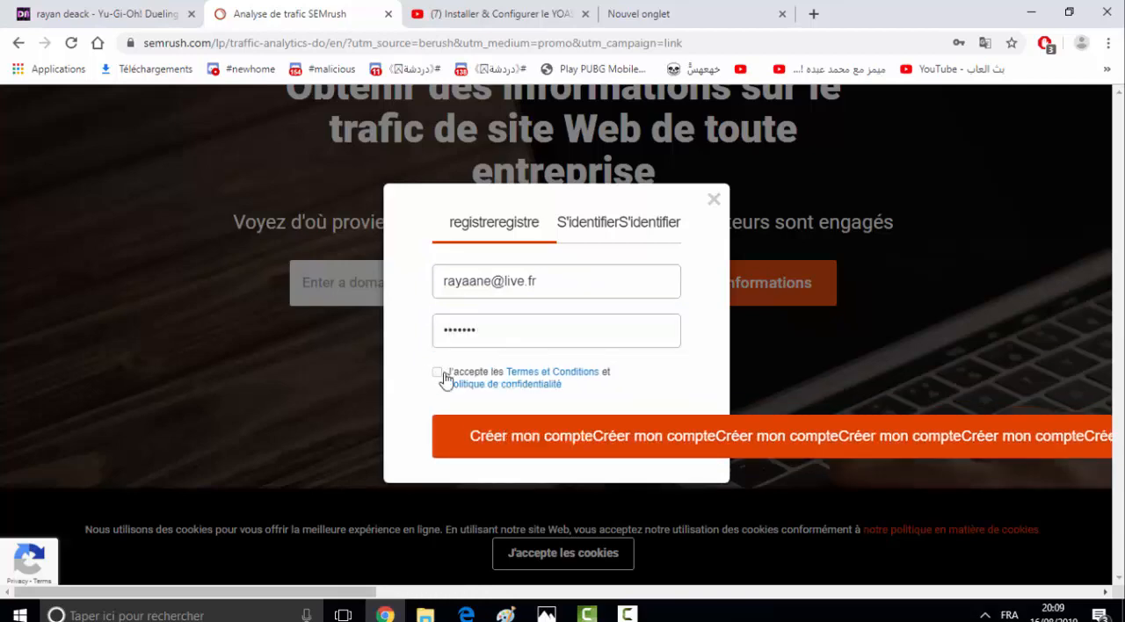
left_click(492, 437)
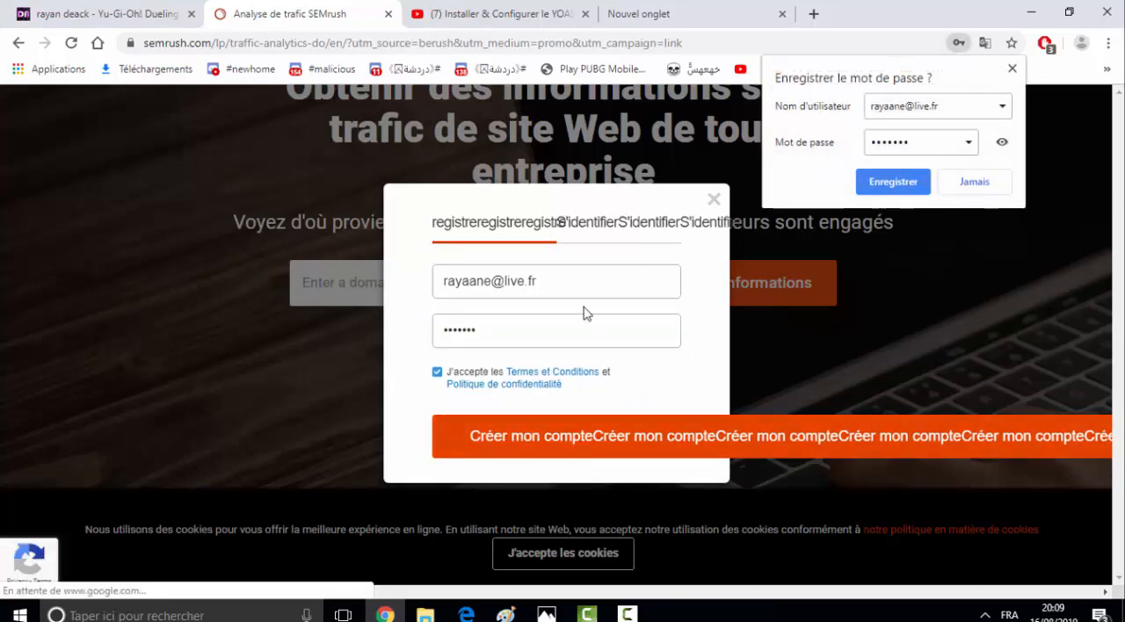
left_click(975, 186)
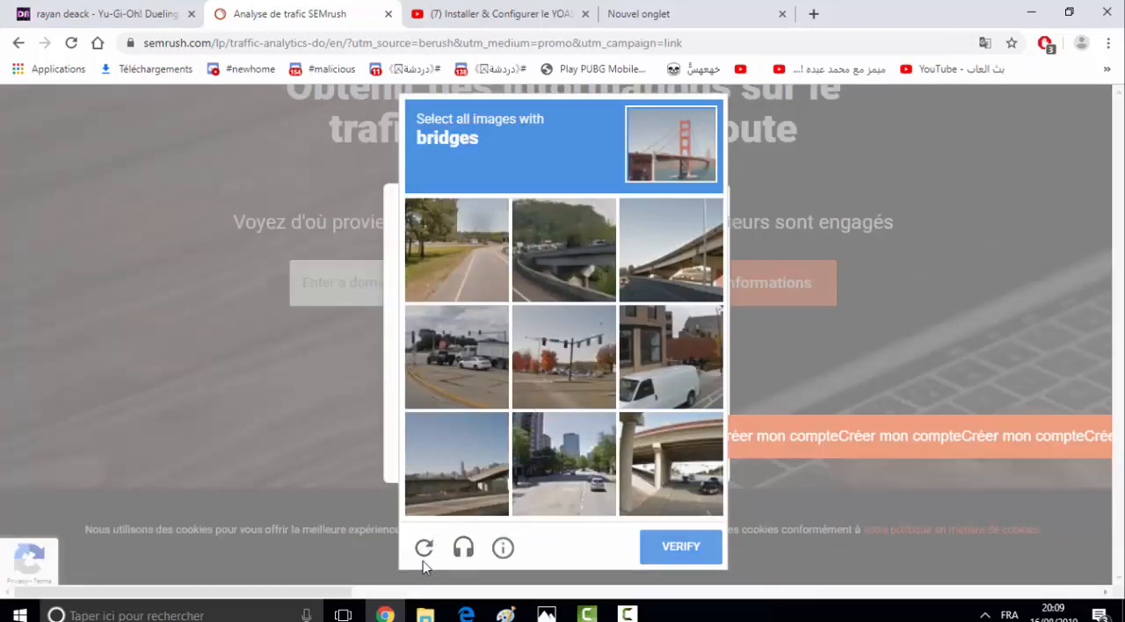
- Request a different captcha challenge and verify it by selecting all images with cars
left_click(423, 548)
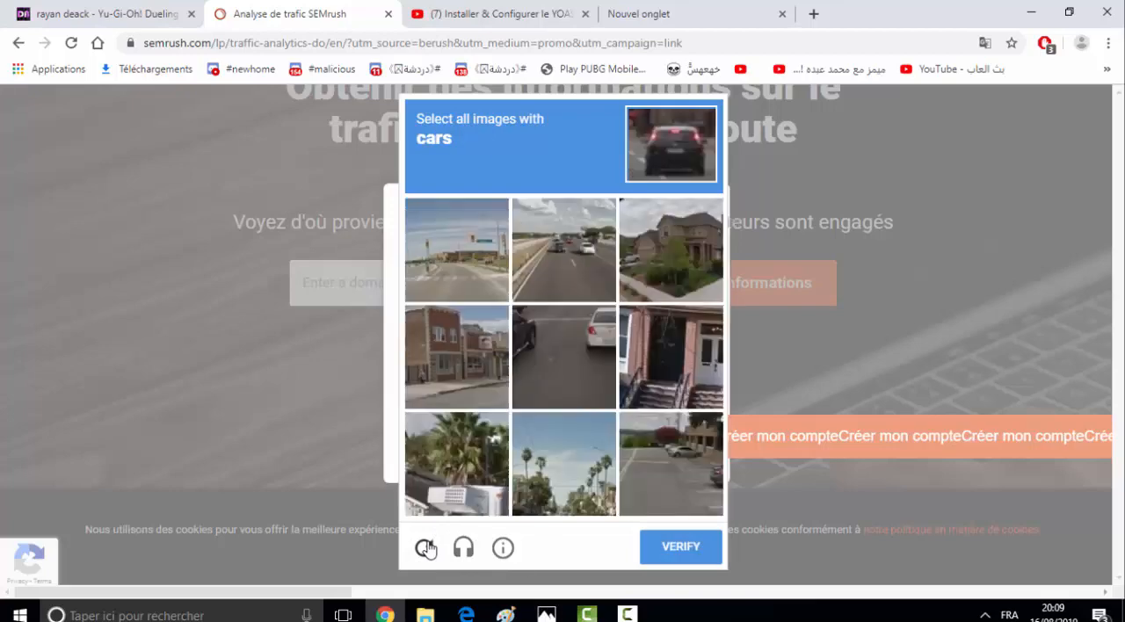
left_click(571, 309)
left_click(576, 268)
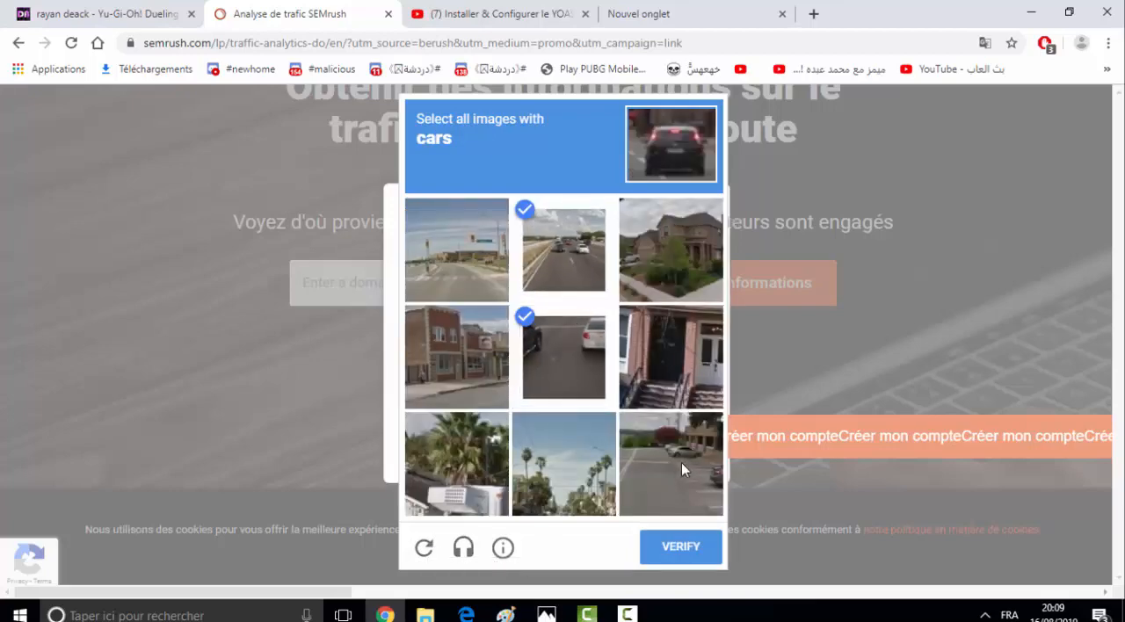
left_click(681, 462)
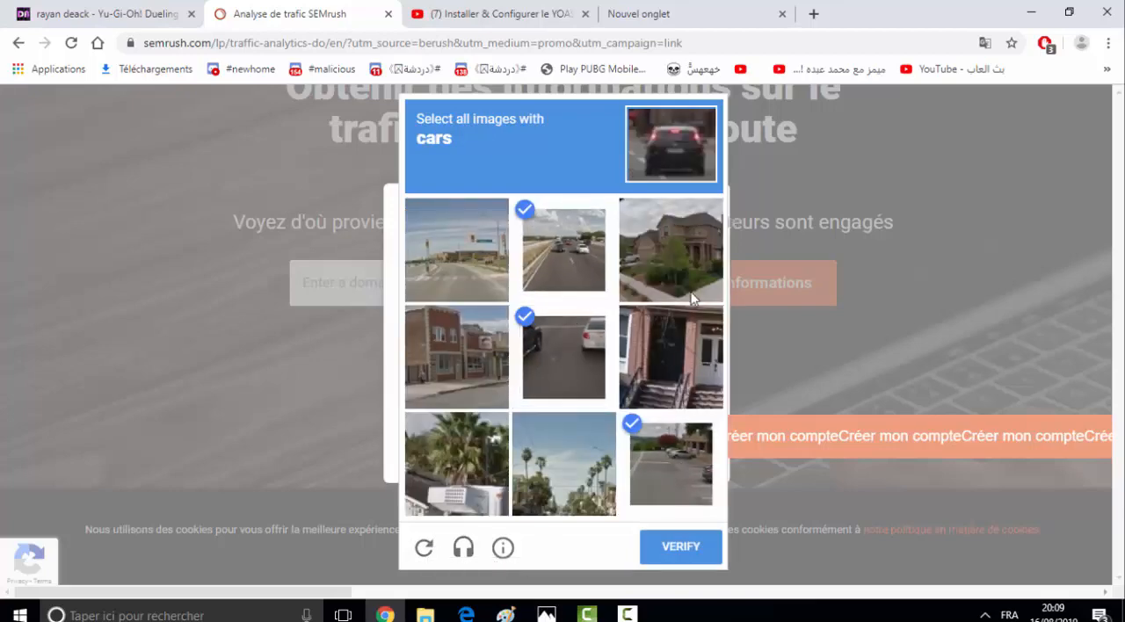
left_click(681, 552)
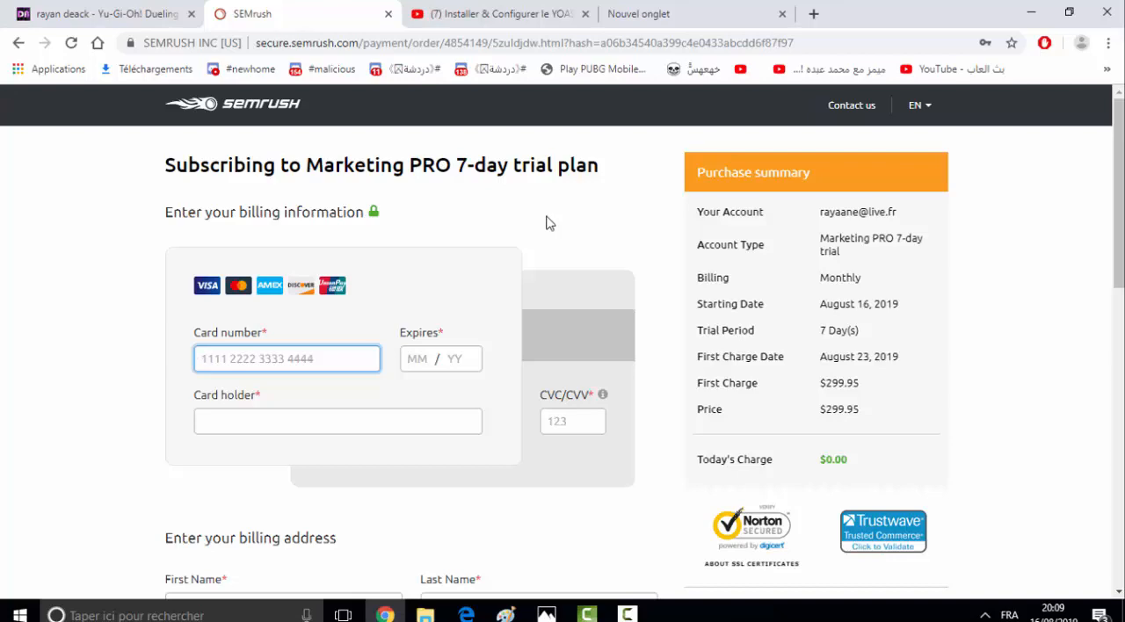
- Switch the language of the trial subscription payment page to French
left_click(917, 112)
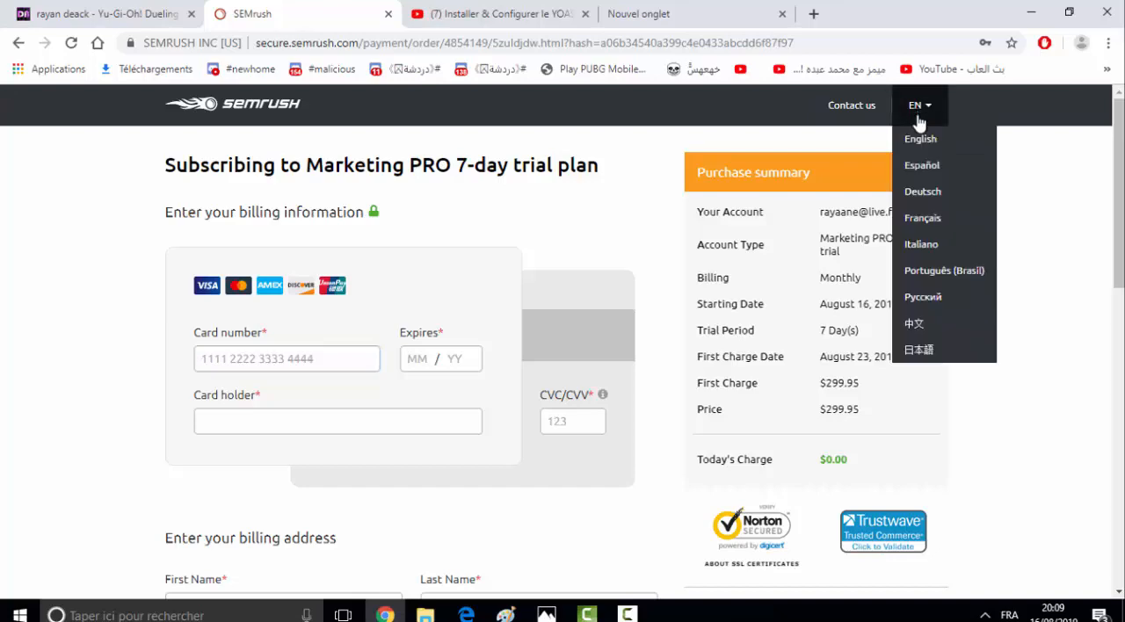
left_click(927, 219)
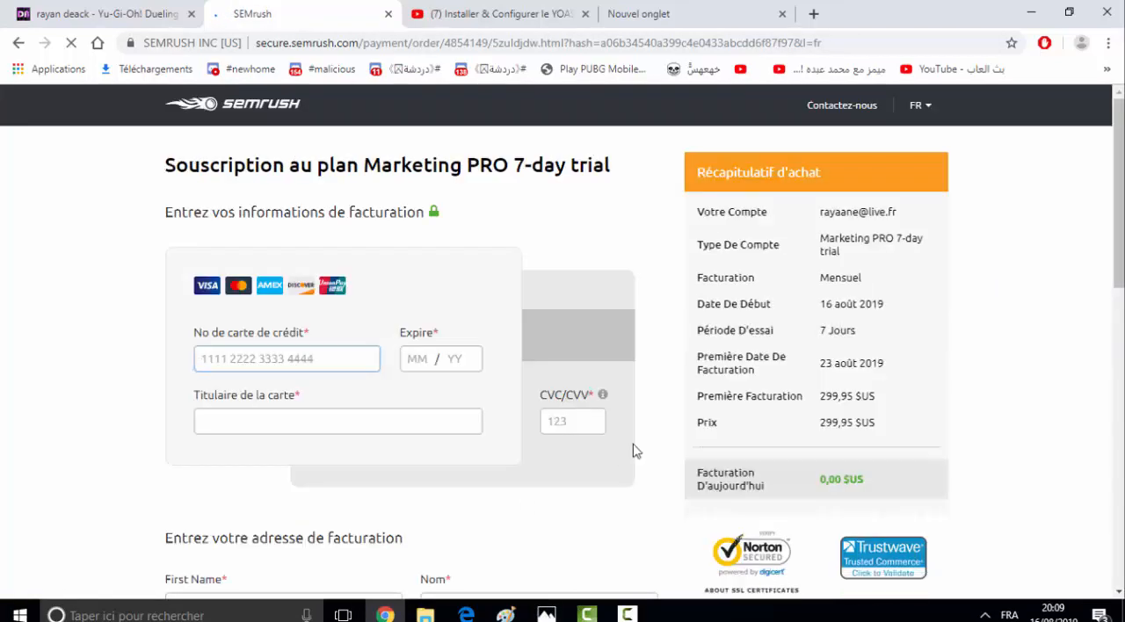
- Consult the payment card photo pop.jpg and fill in the card number and other card details on the order form
left_click(546, 613)
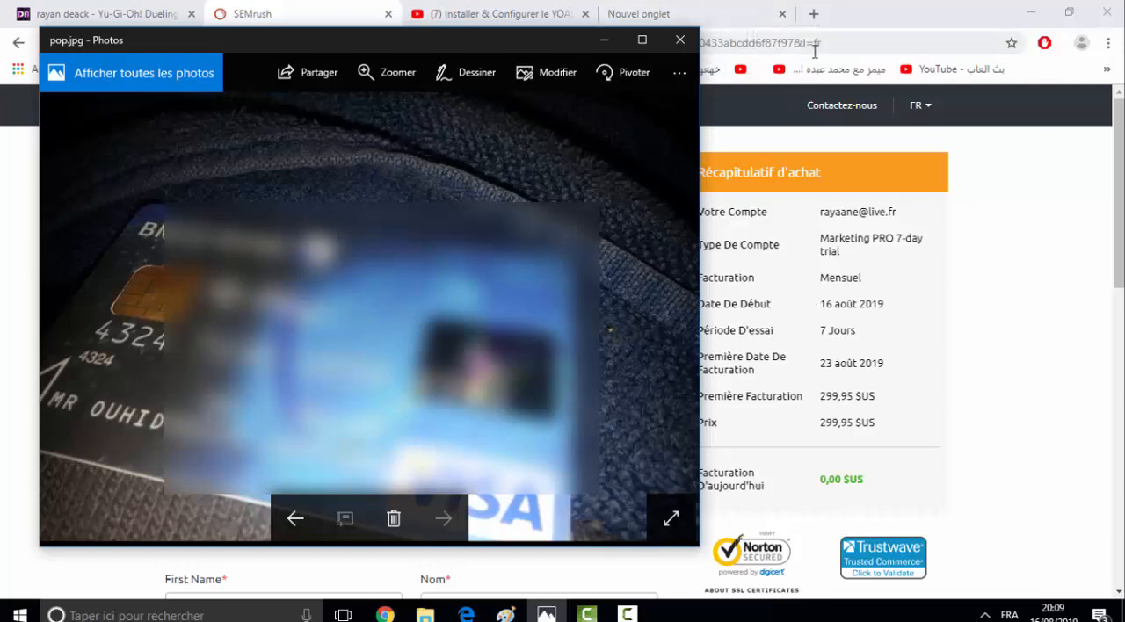
left_click(745, 176)
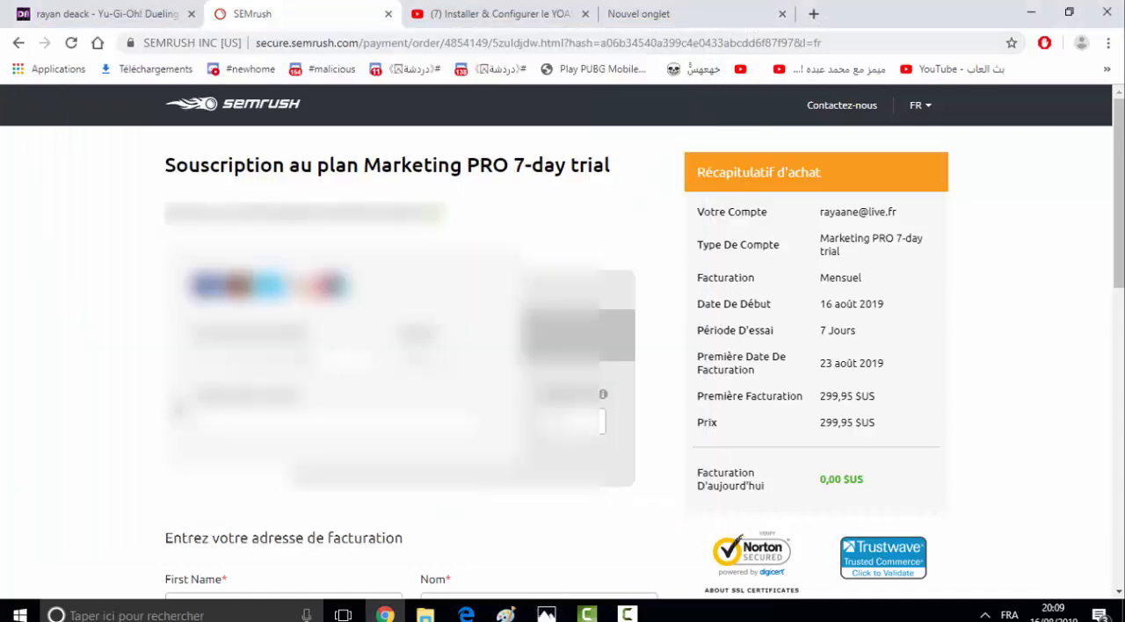
scroll(562, 334, "down", 2)
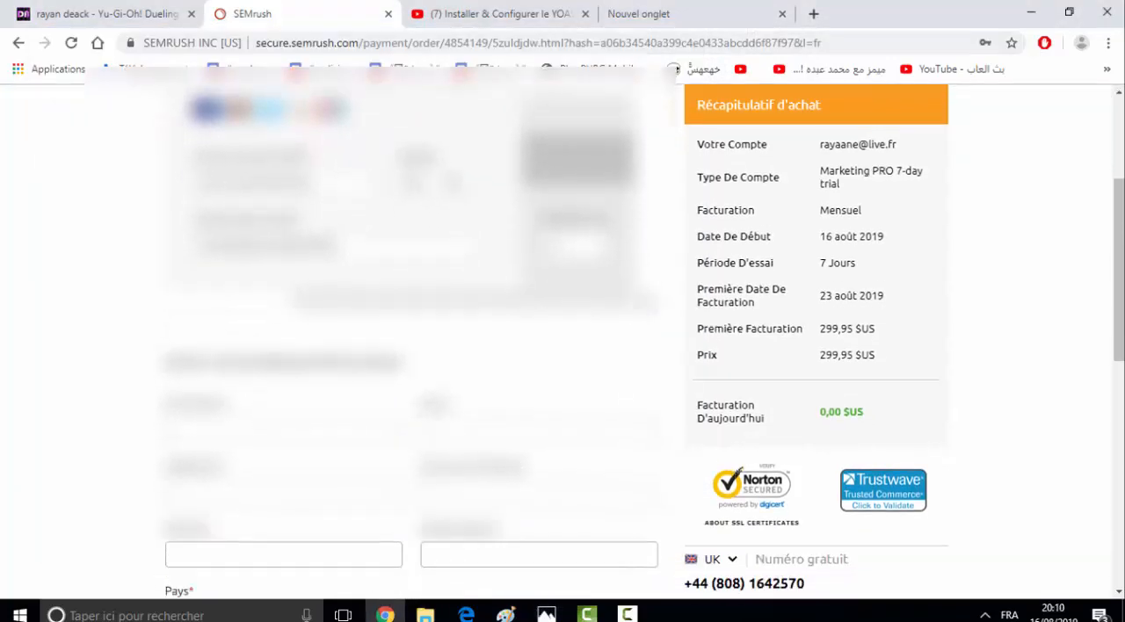
- Enter the customer's phone number and street address in the billing address section
scroll(413, 334, "down", 2)
scroll(413, 334, "down", 1)
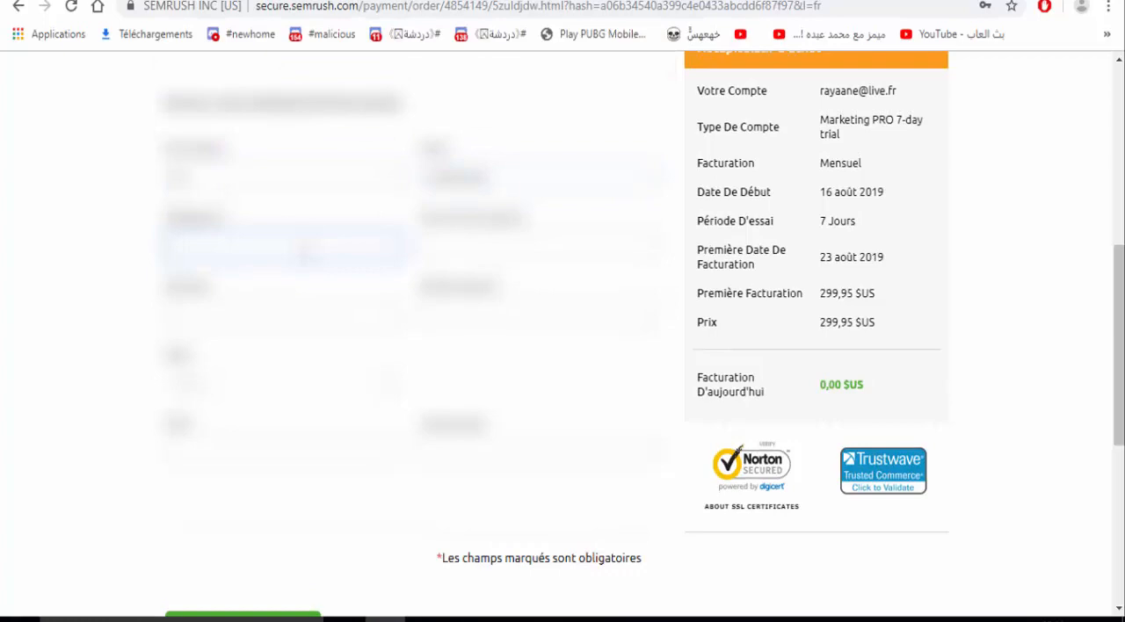
type("????")
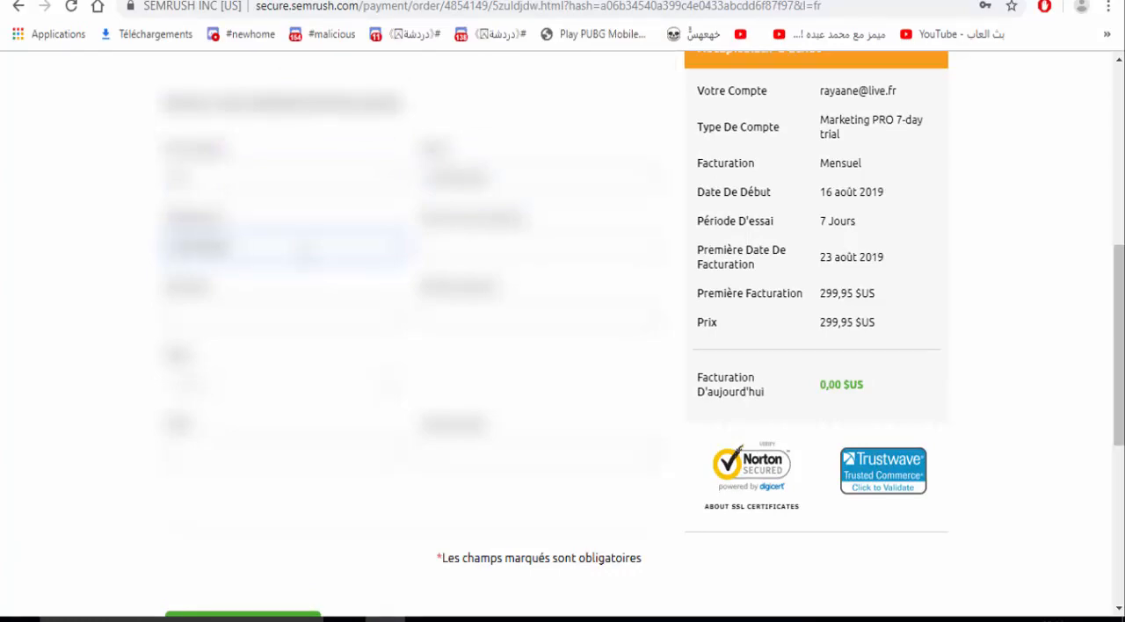
type("?")
left_click(302, 305)
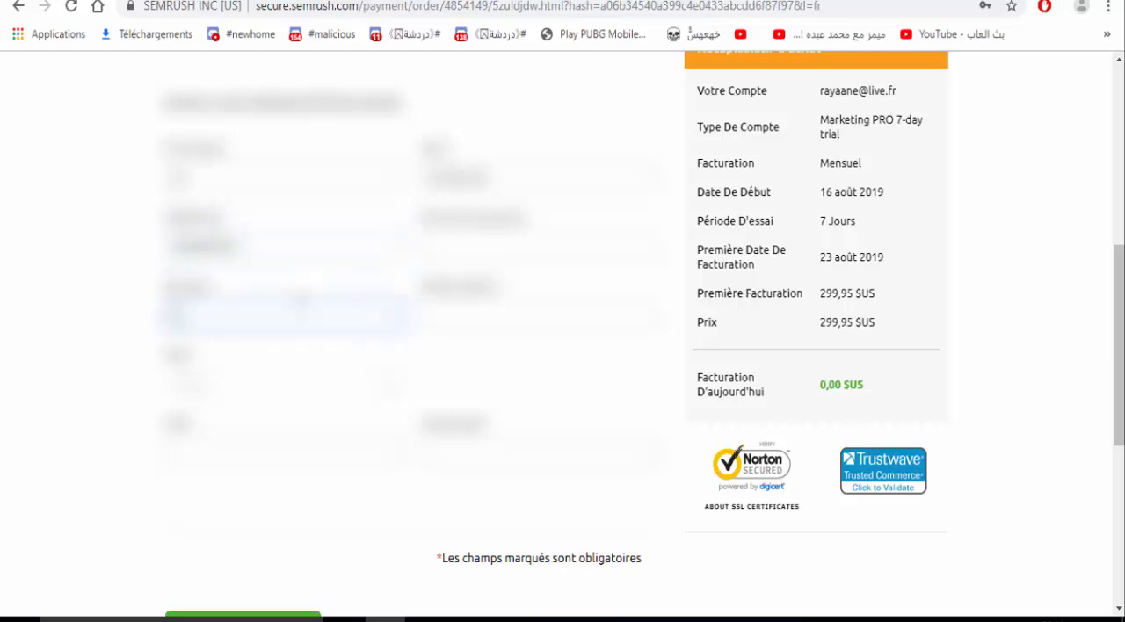
type("????")
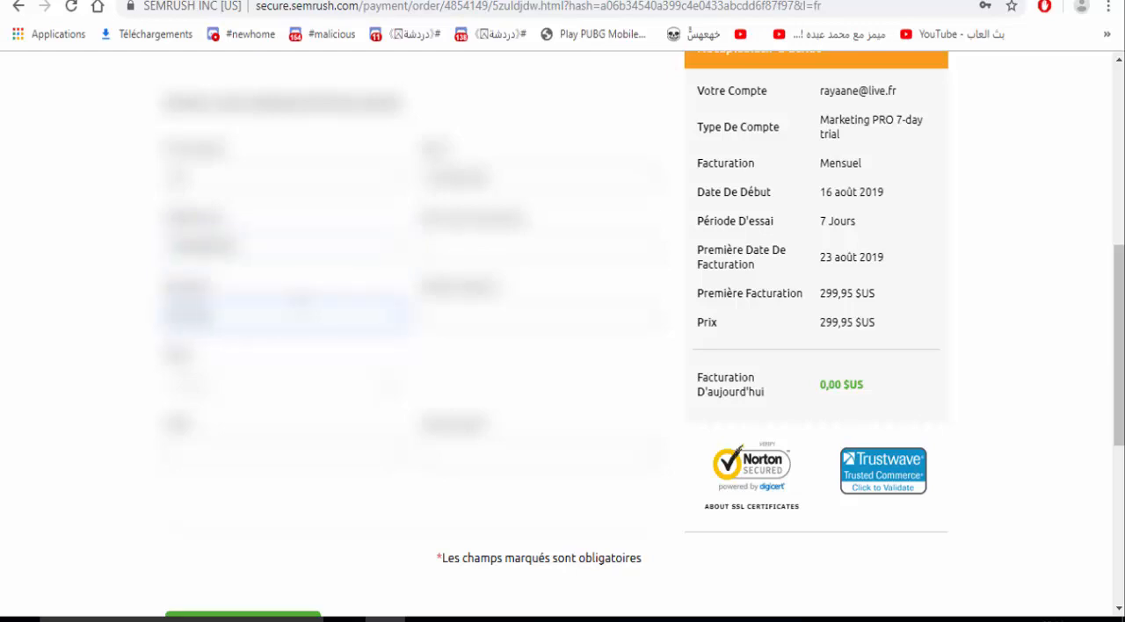
type("??")
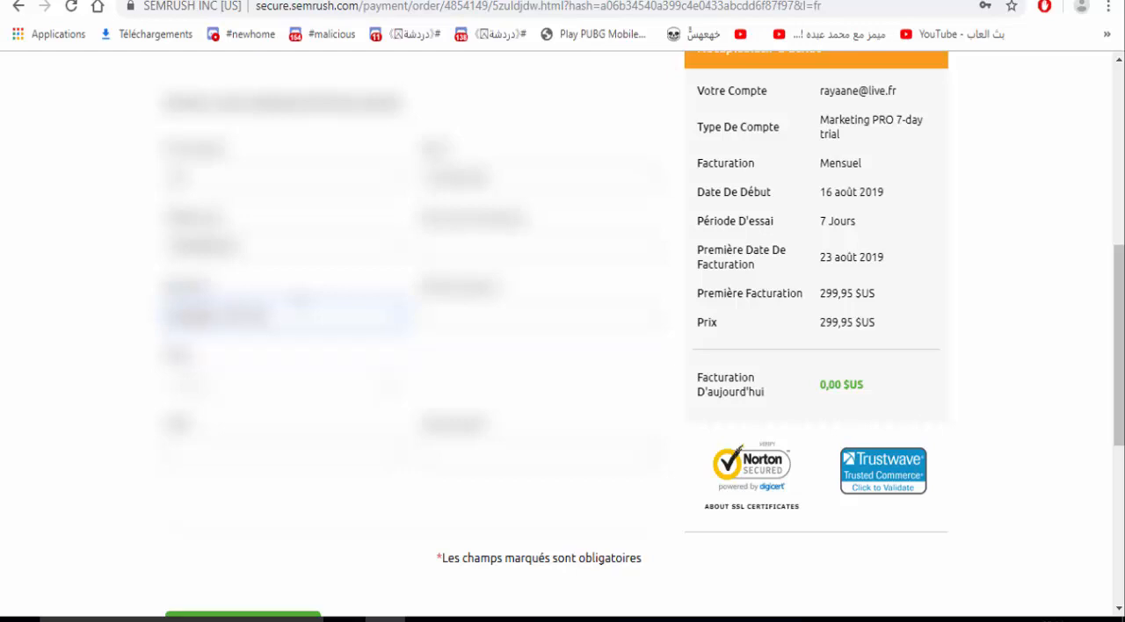
type("???")
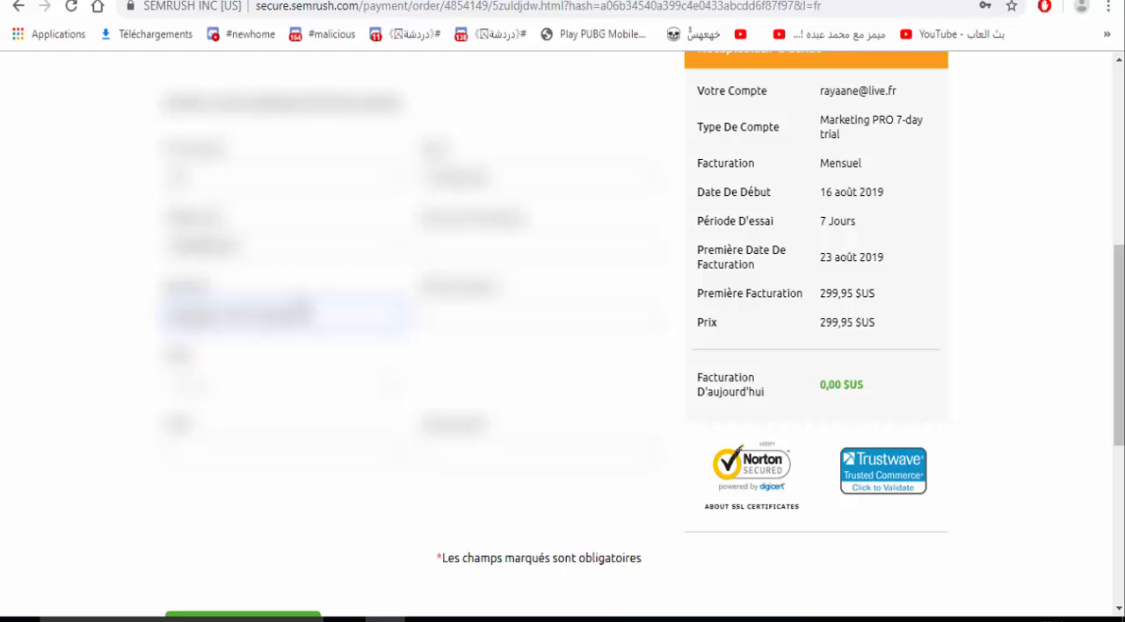
- Complete the remaining required fields of the billing address section
left_click(463, 244)
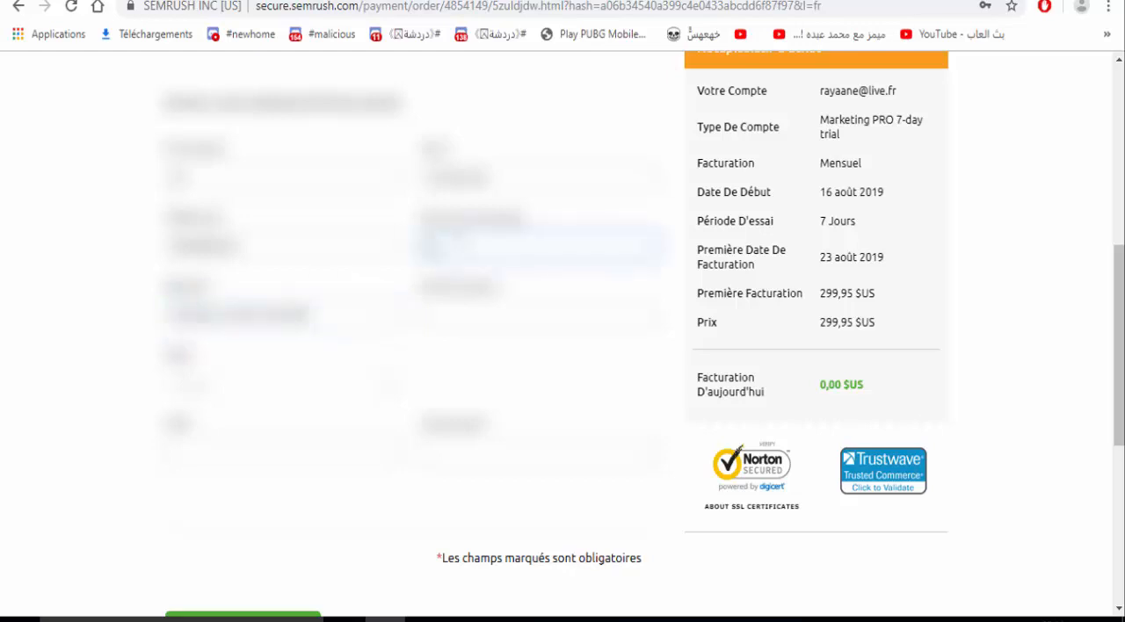
type("??")
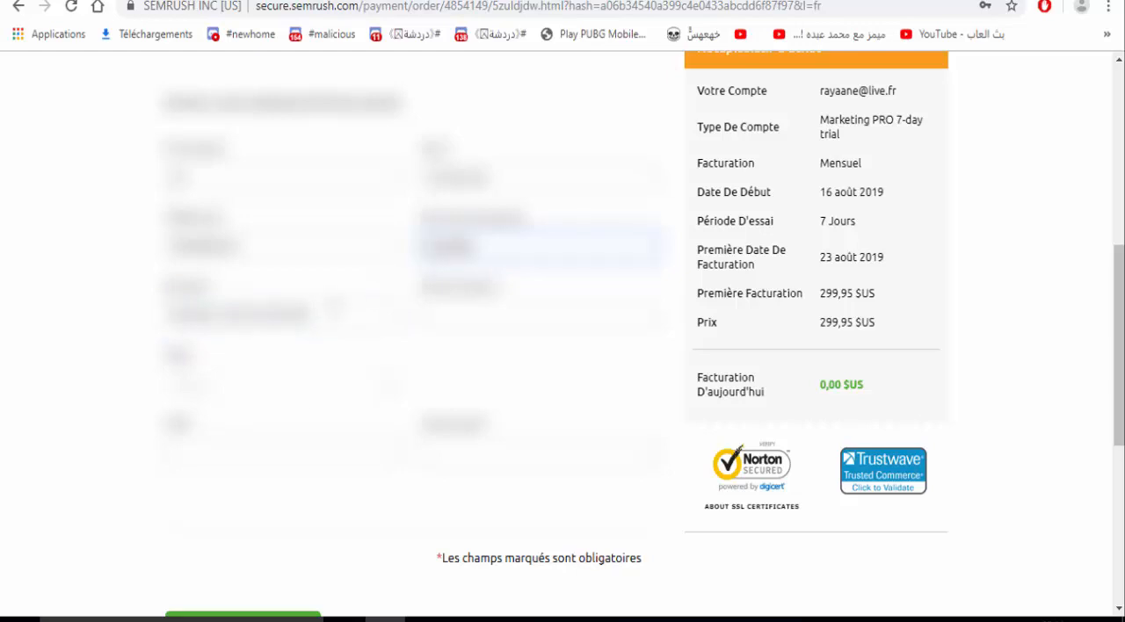
left_click(304, 459)
type("?")
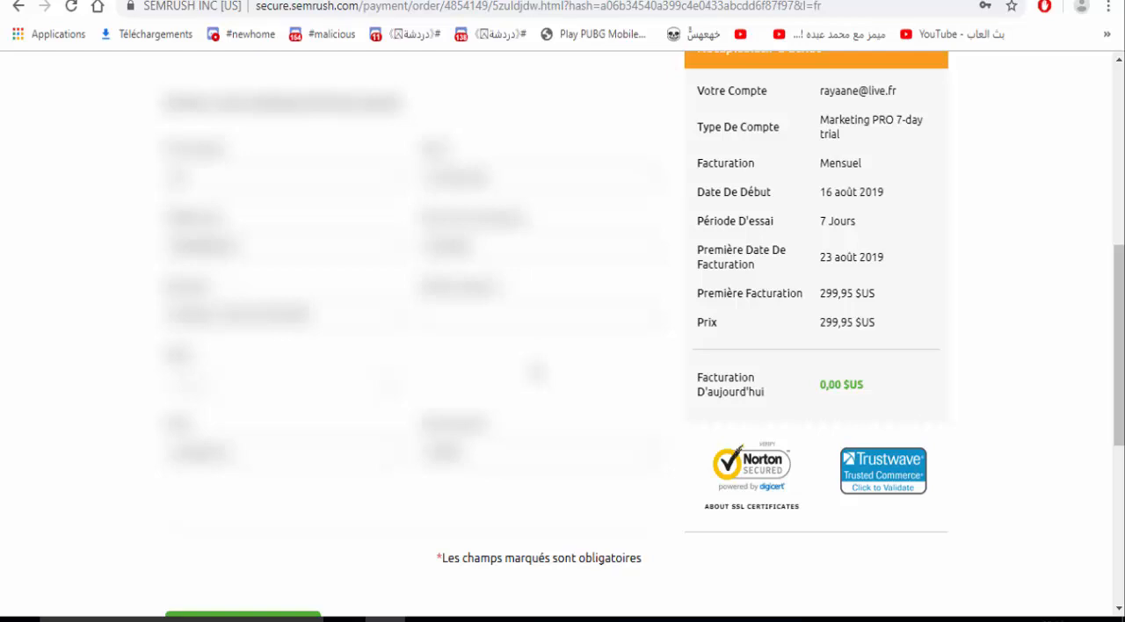
- Review the completed order form, checking today's charge and the trial period in the purchase summary
scroll(516, 352, "up", 10)
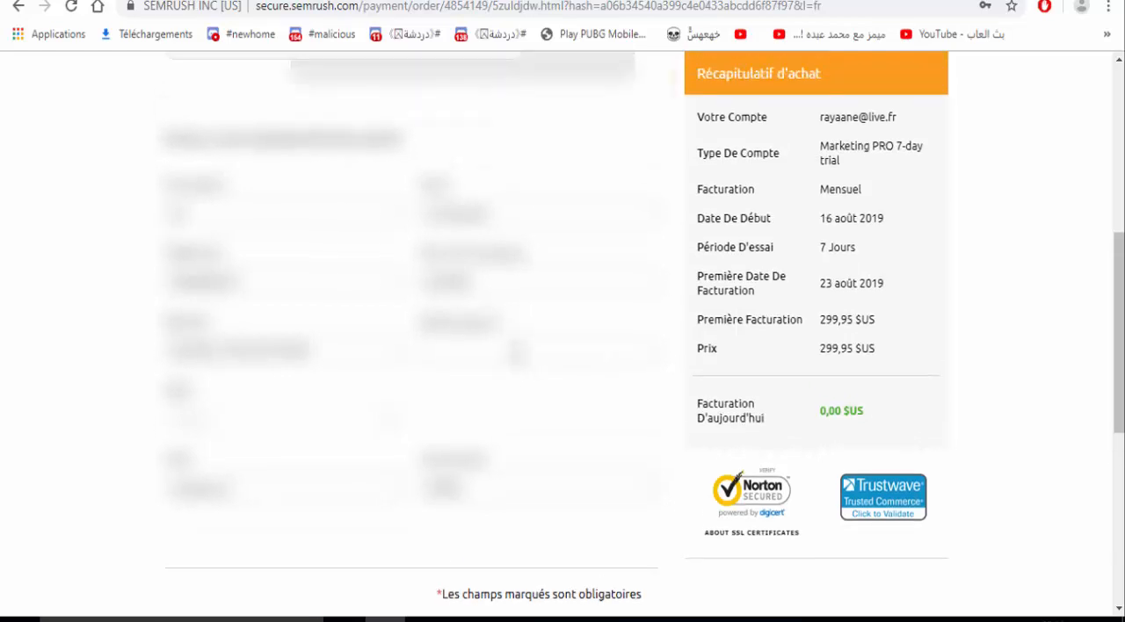
scroll(517, 352, "down", 5)
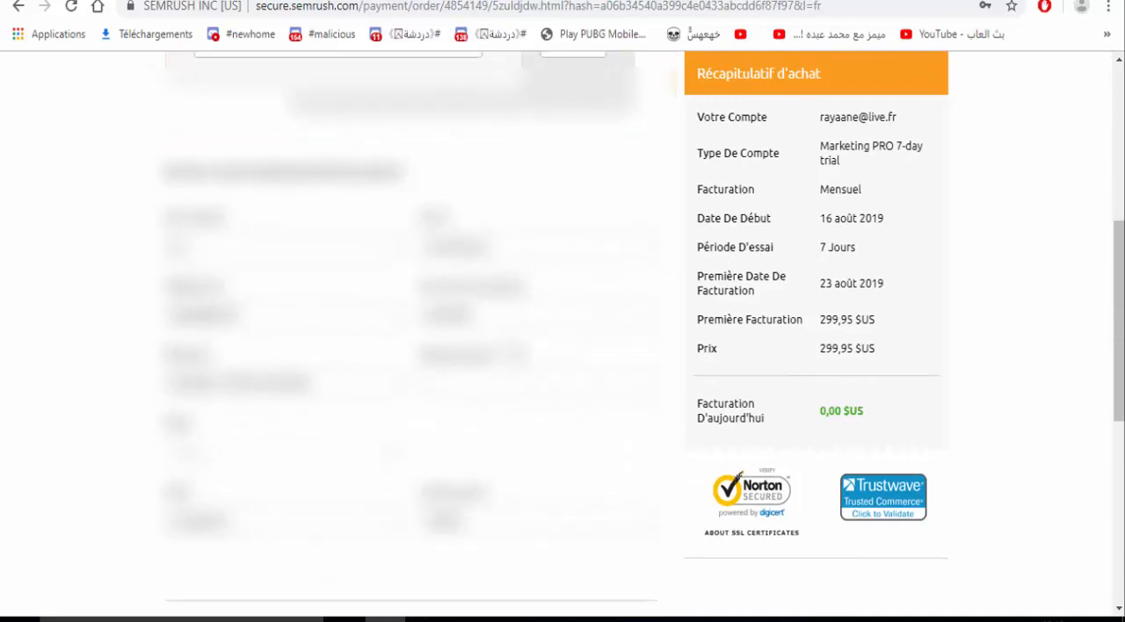
scroll(517, 352, "down", 2)
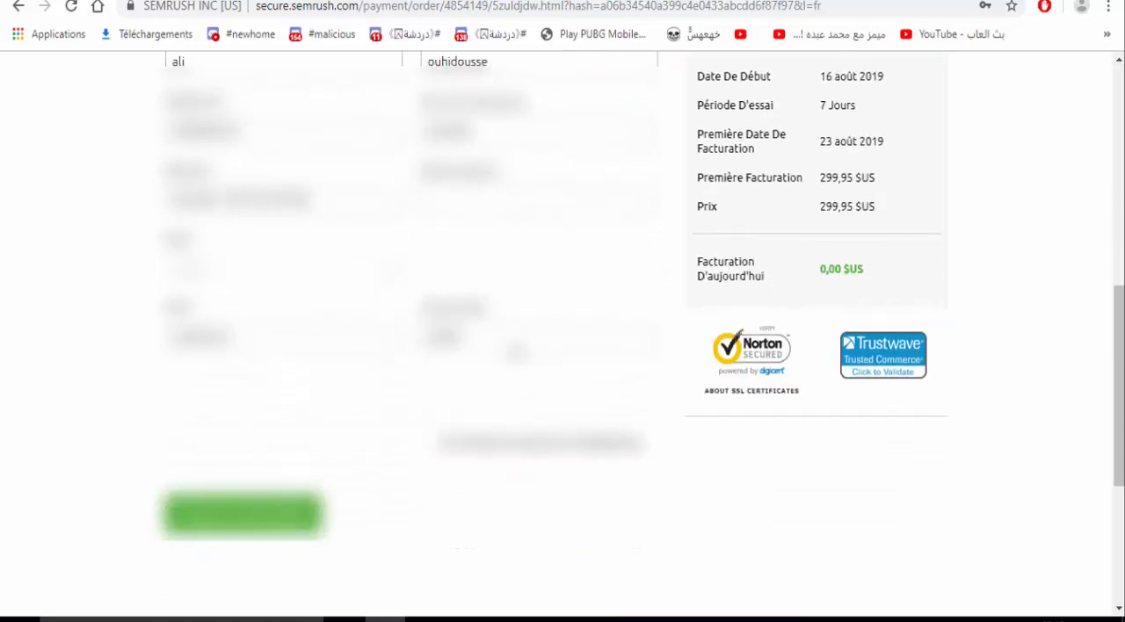
scroll(517, 352, "up", 1)
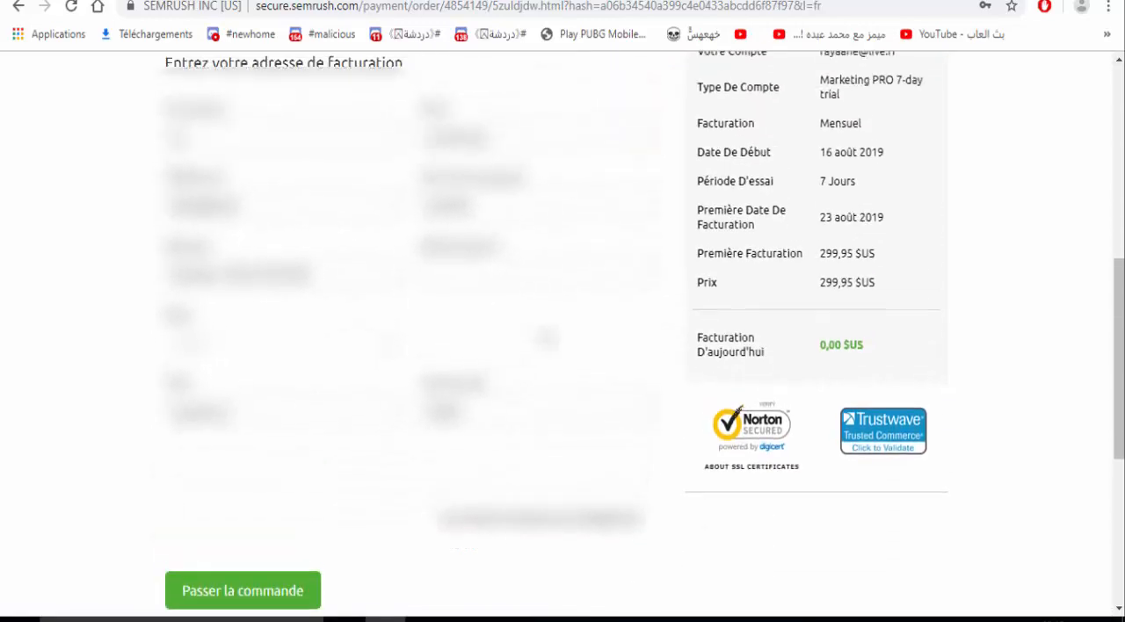
left_click_drag(761, 357, 843, 344)
triple_click(843, 343)
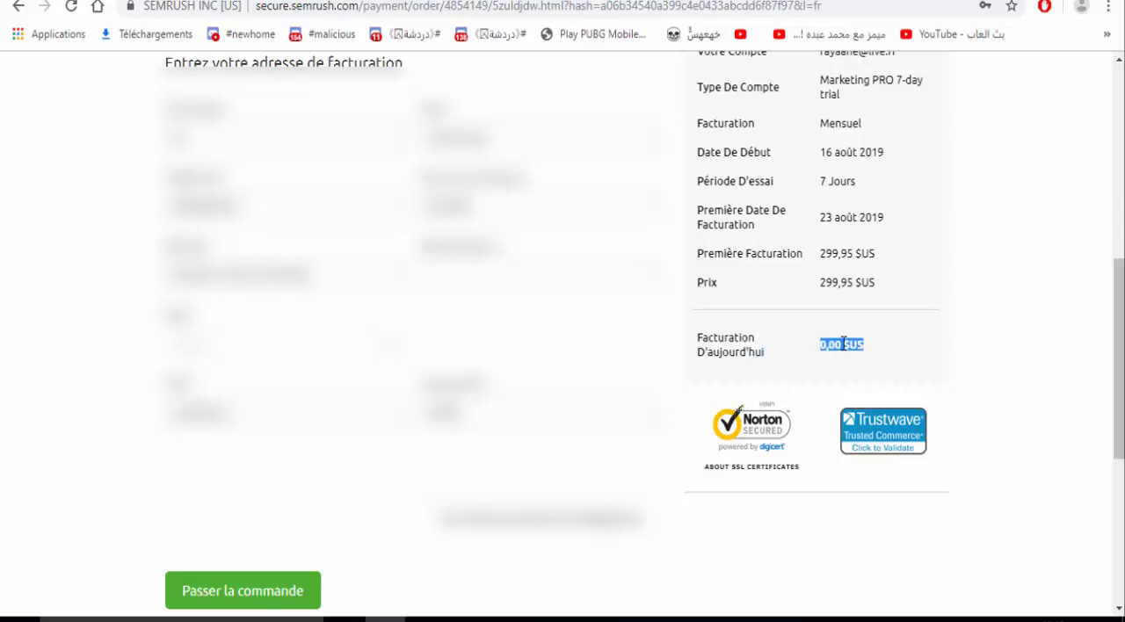
scroll(843, 343, "up", 1)
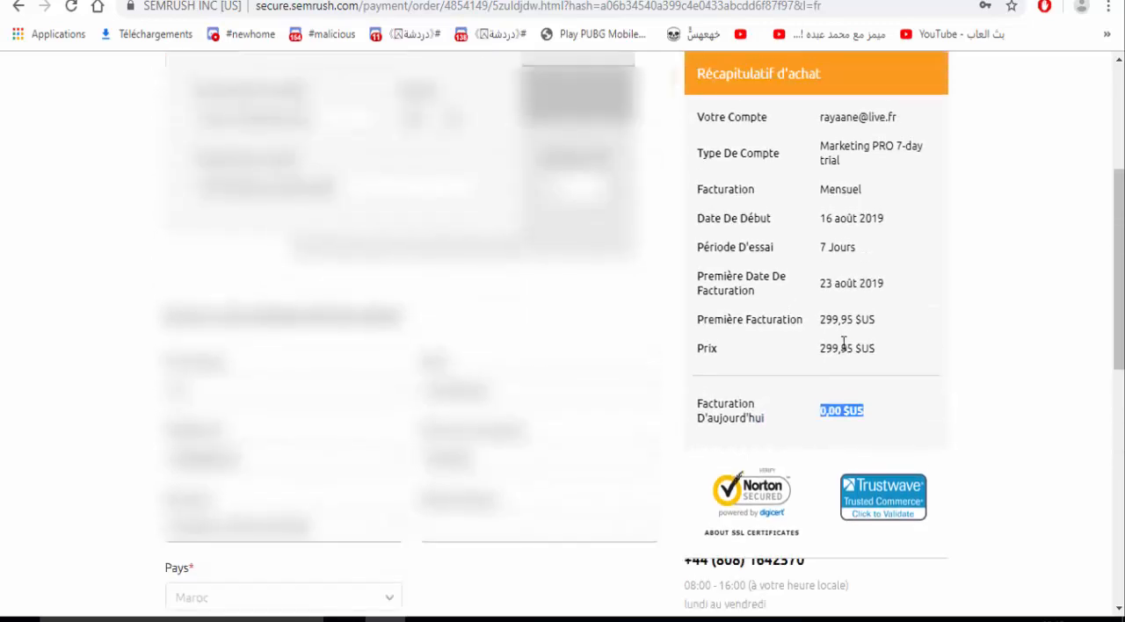
scroll(844, 343, "down", 2)
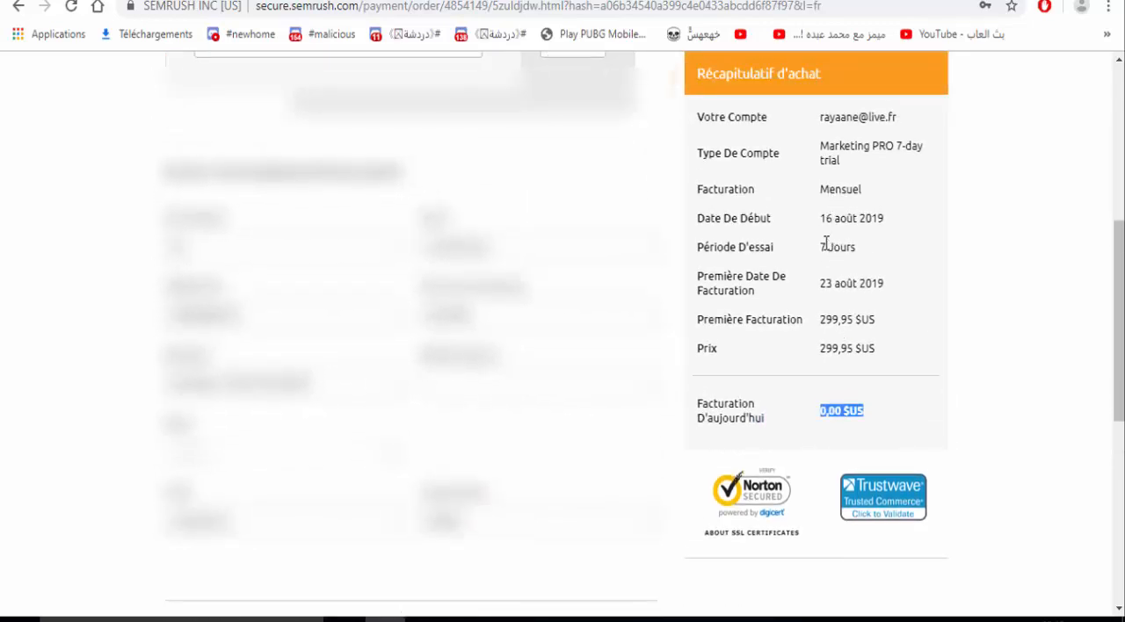
triple_click(826, 247)
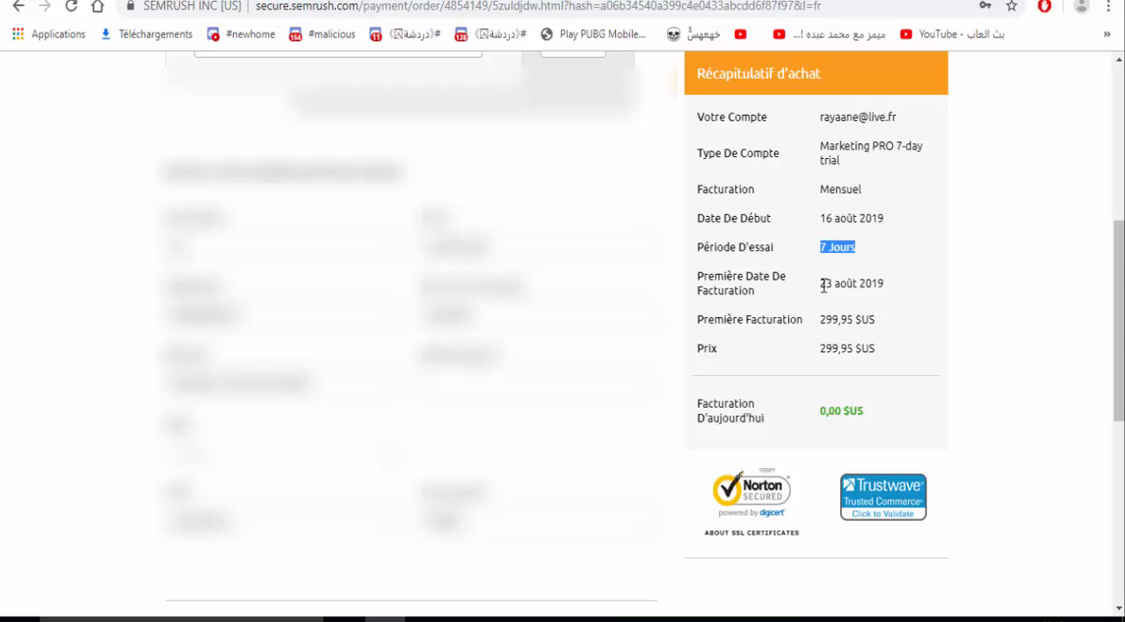
- Review the first billing date and the trial period in the purchase summary before submitting the order
triple_click(823, 283)
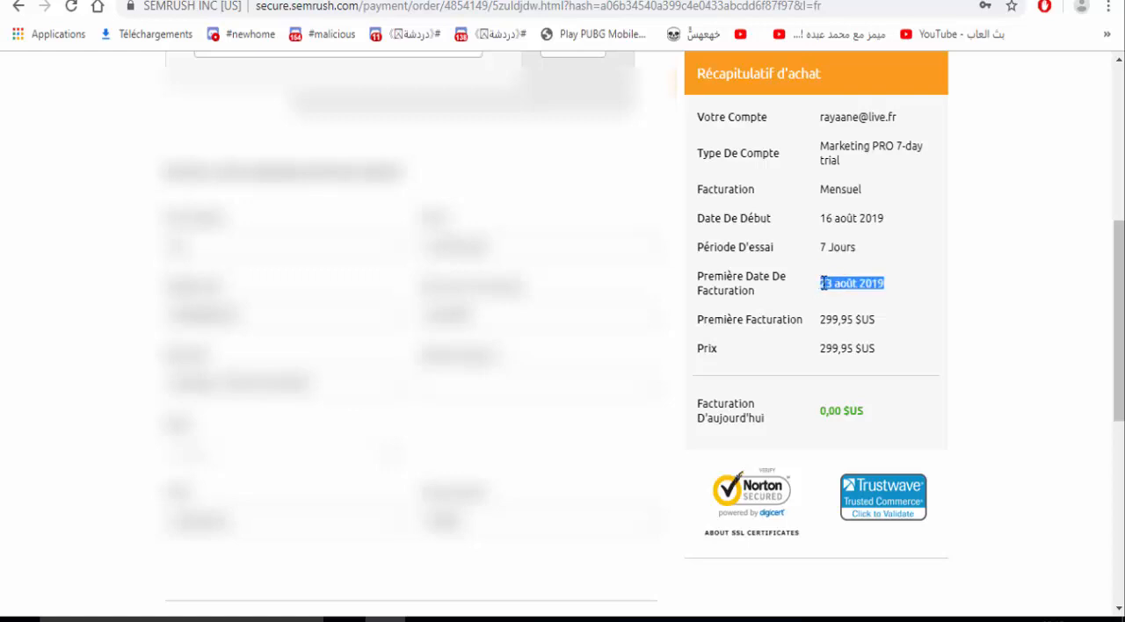
triple_click(824, 283)
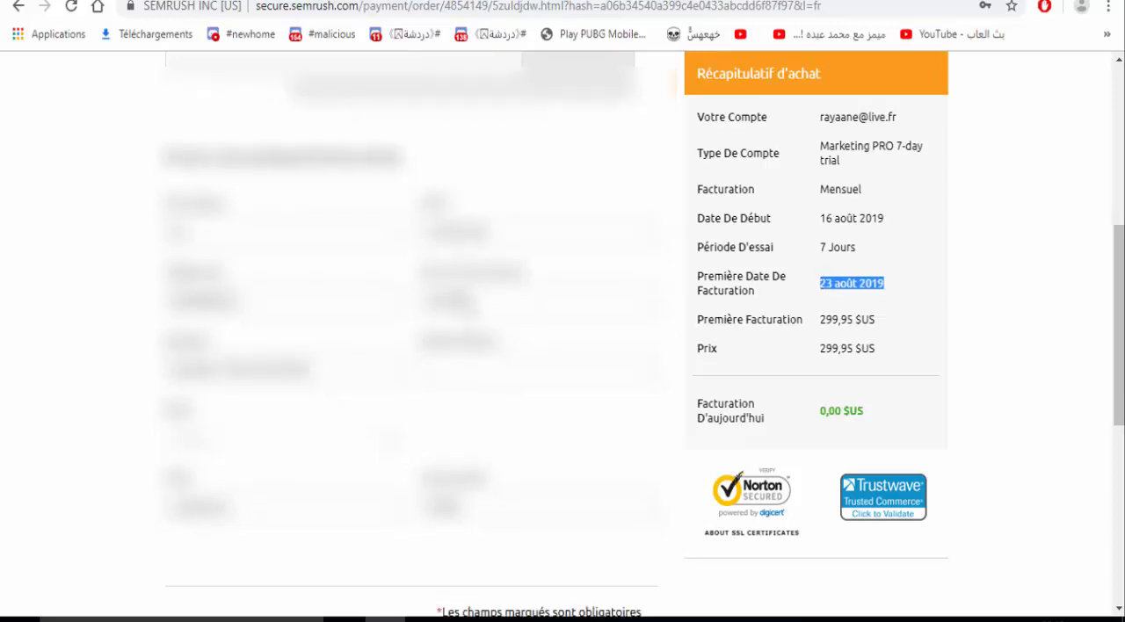
scroll(351, 293, "down", 5)
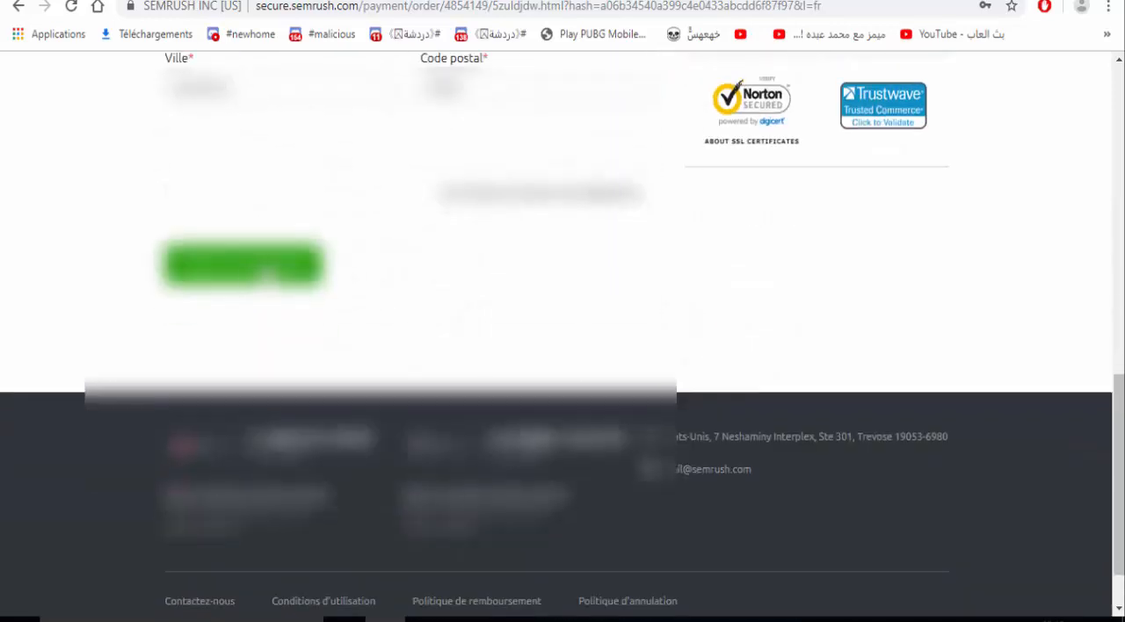
scroll(699, 229, "up", 4)
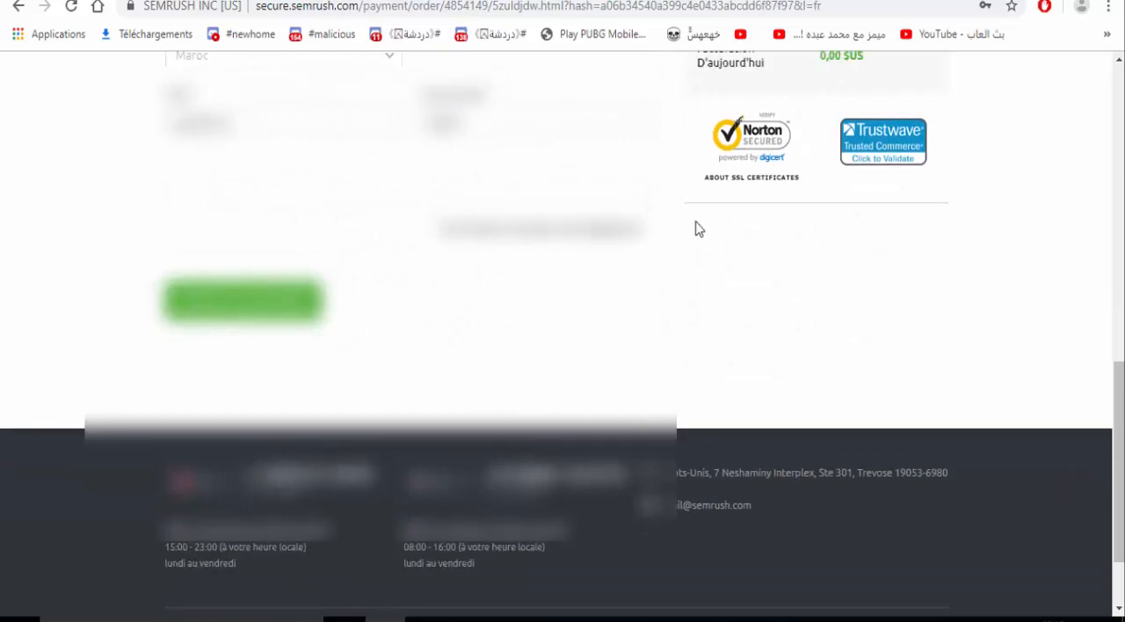
scroll(698, 228, "up", 1)
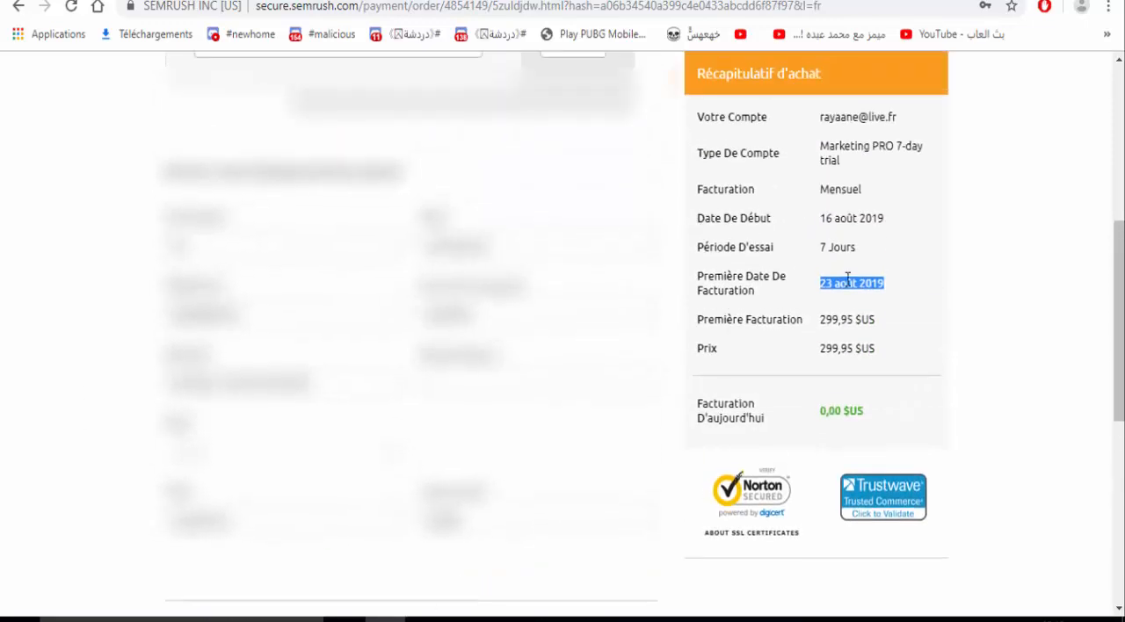
left_click(822, 287)
double_click(822, 287)
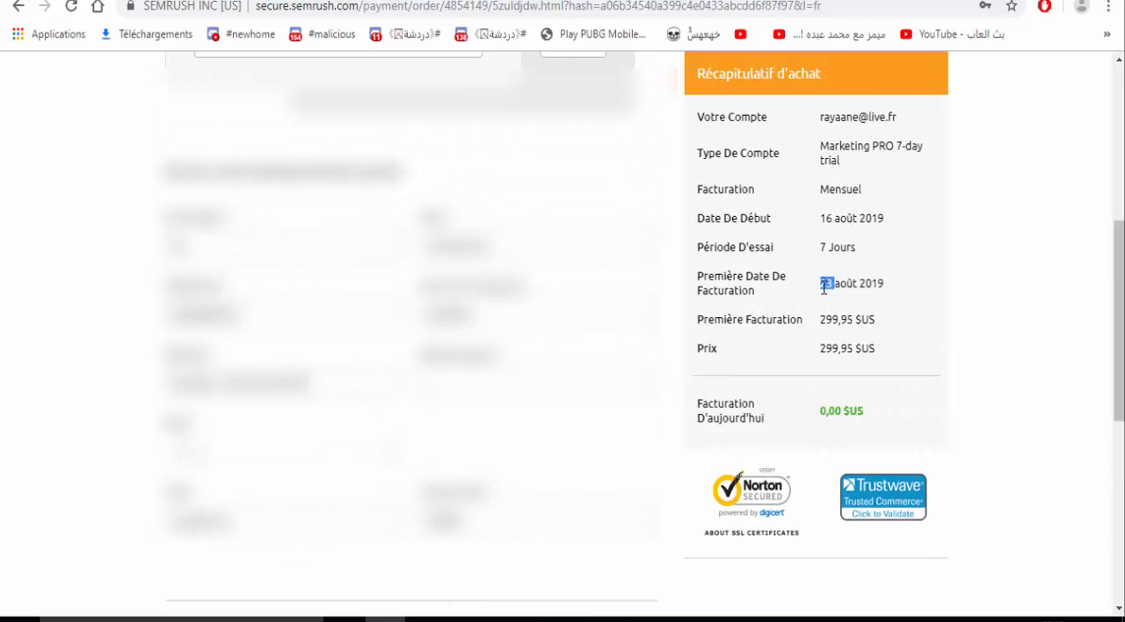
triple_click(744, 242)
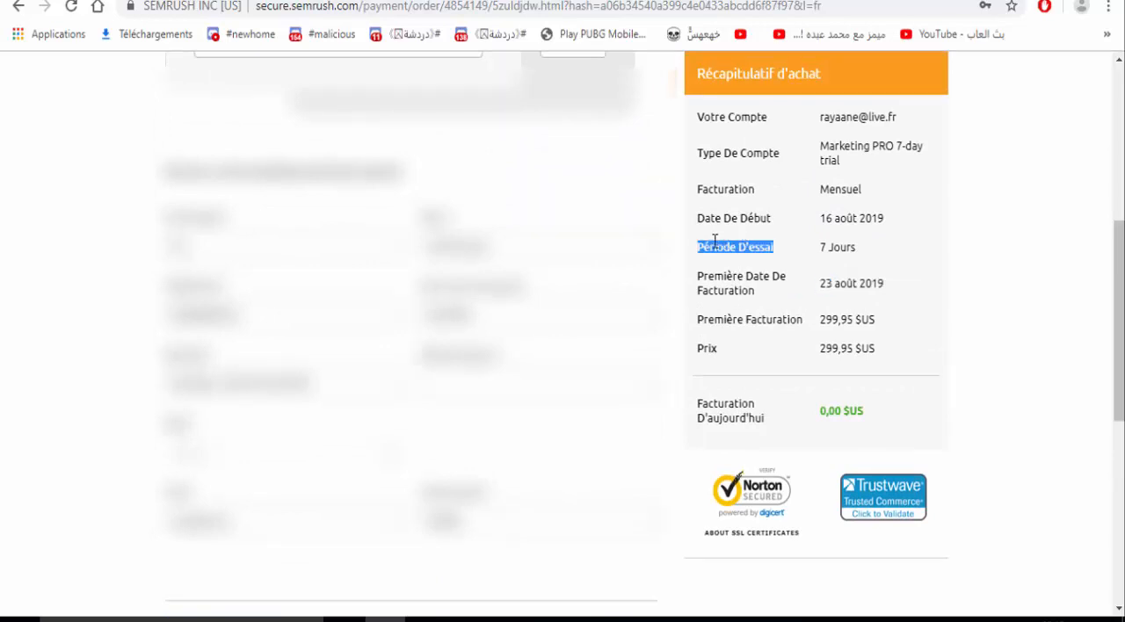
triple_click(827, 244)
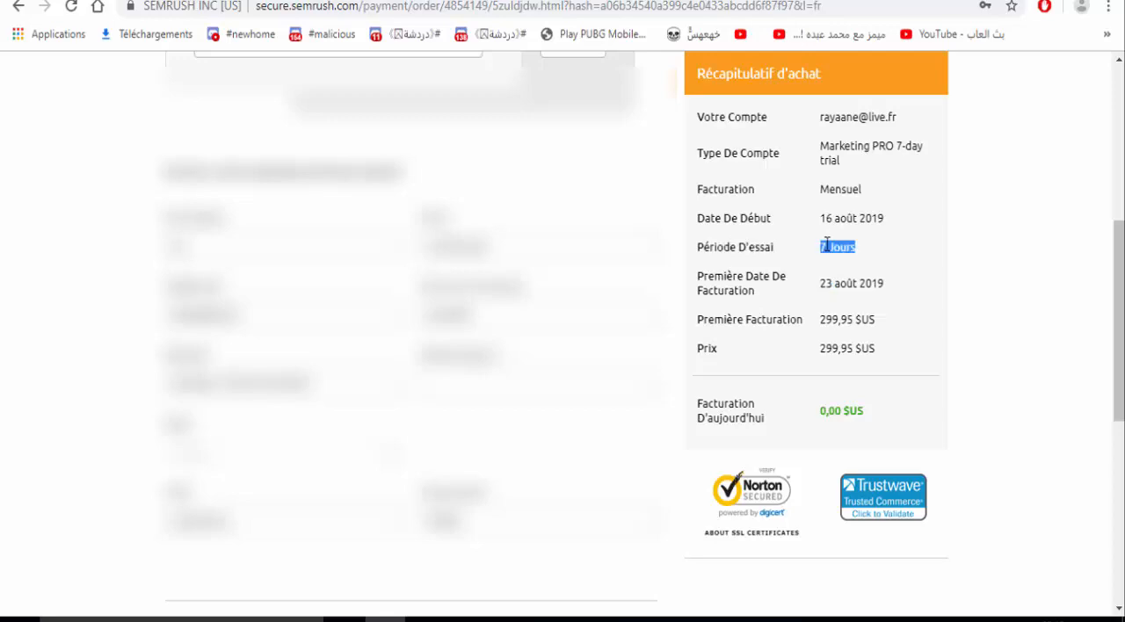
- Submit the Marketing PRO trial order and dismiss the browser's offer to save the payment card
left_click(387, 176)
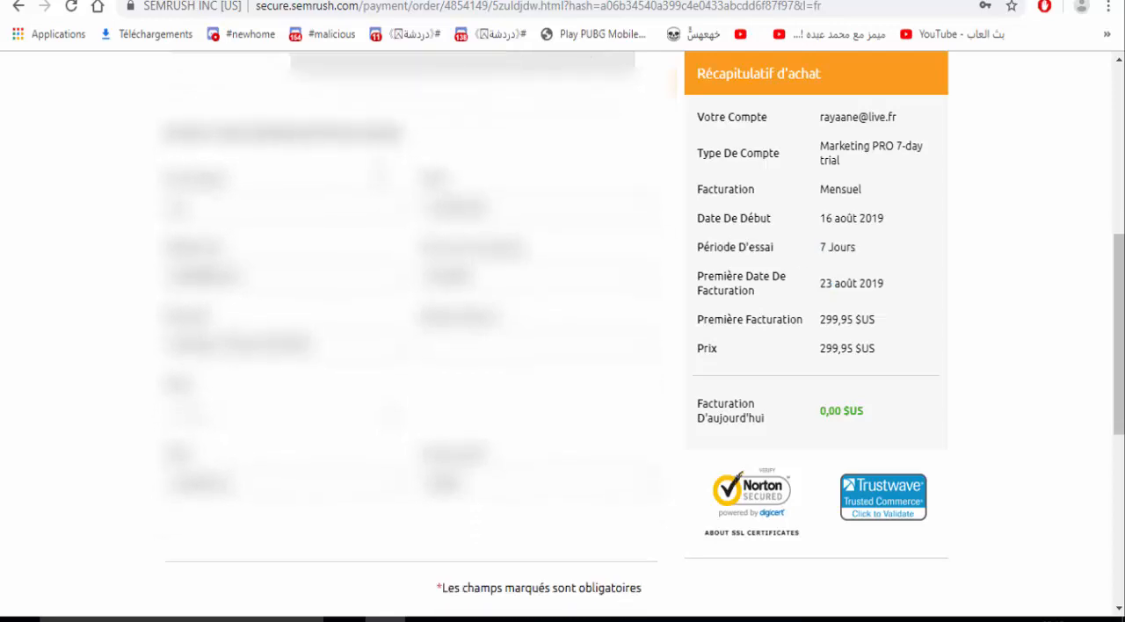
scroll(562, 334, "down", 5)
left_click(286, 204)
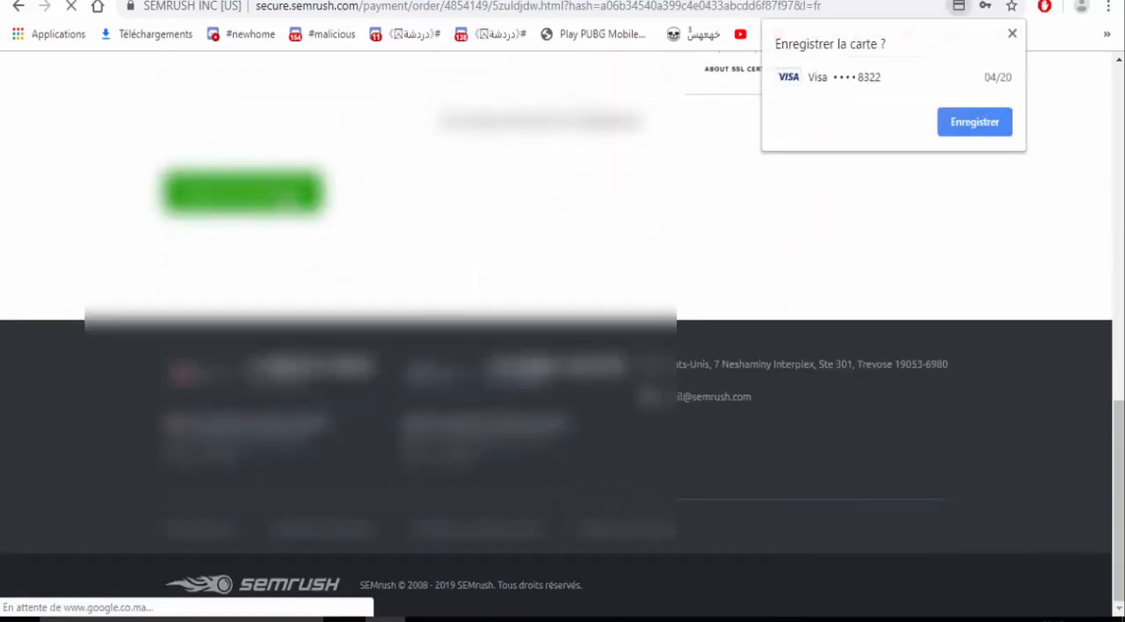
left_click(1011, 33)
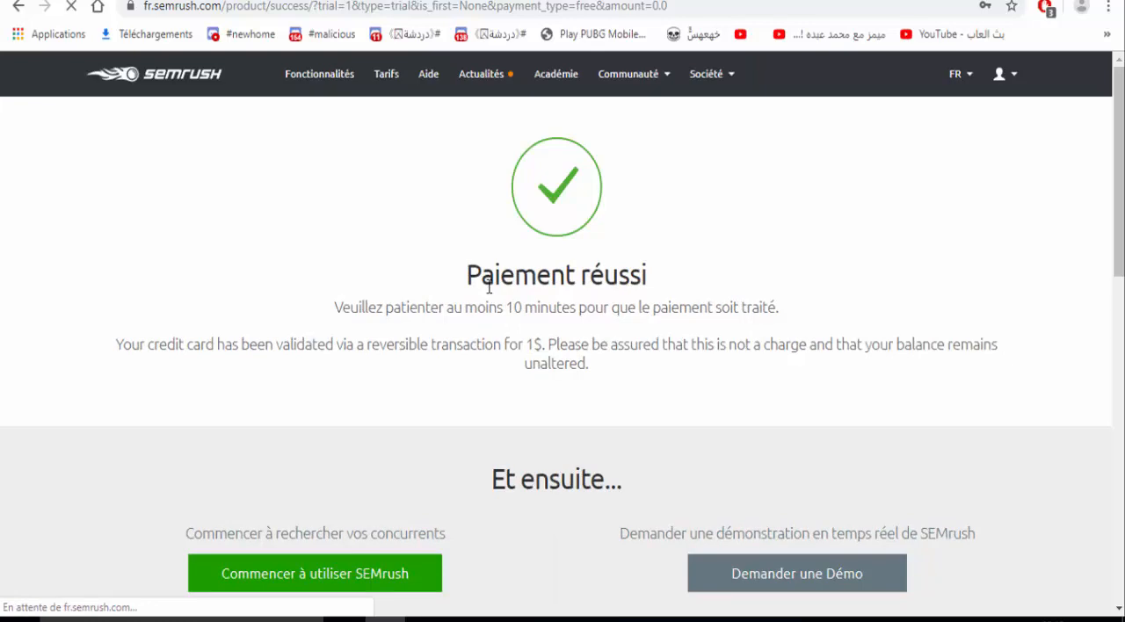
- Read the payment confirmation page, especially the note about the credit card validation transaction
scroll(488, 286, "down", 3)
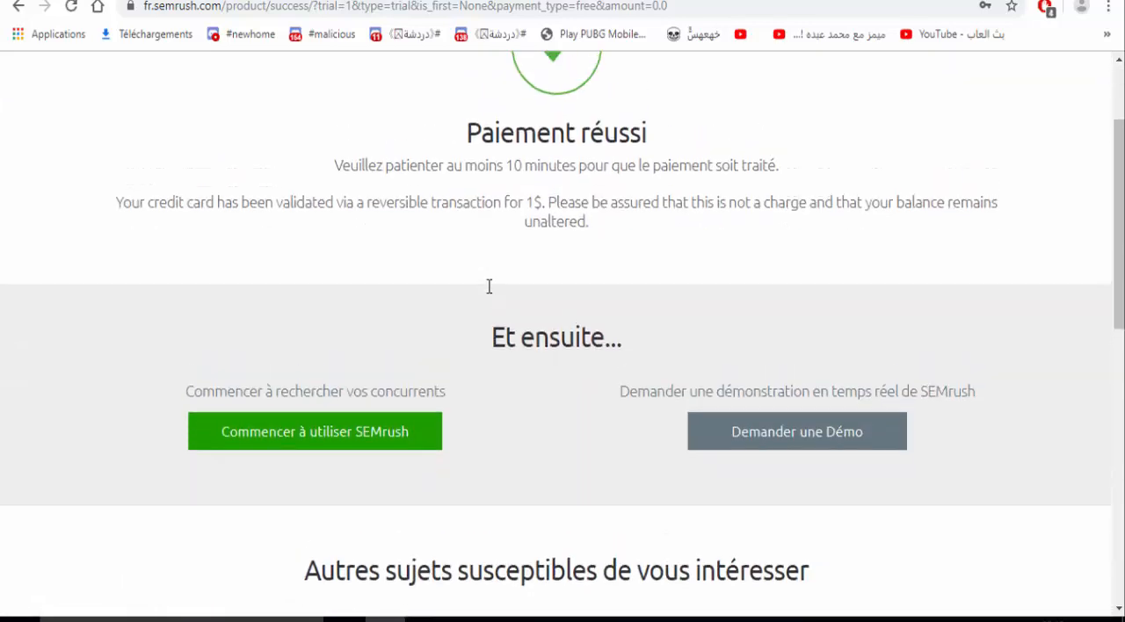
scroll(489, 286, "up", 3)
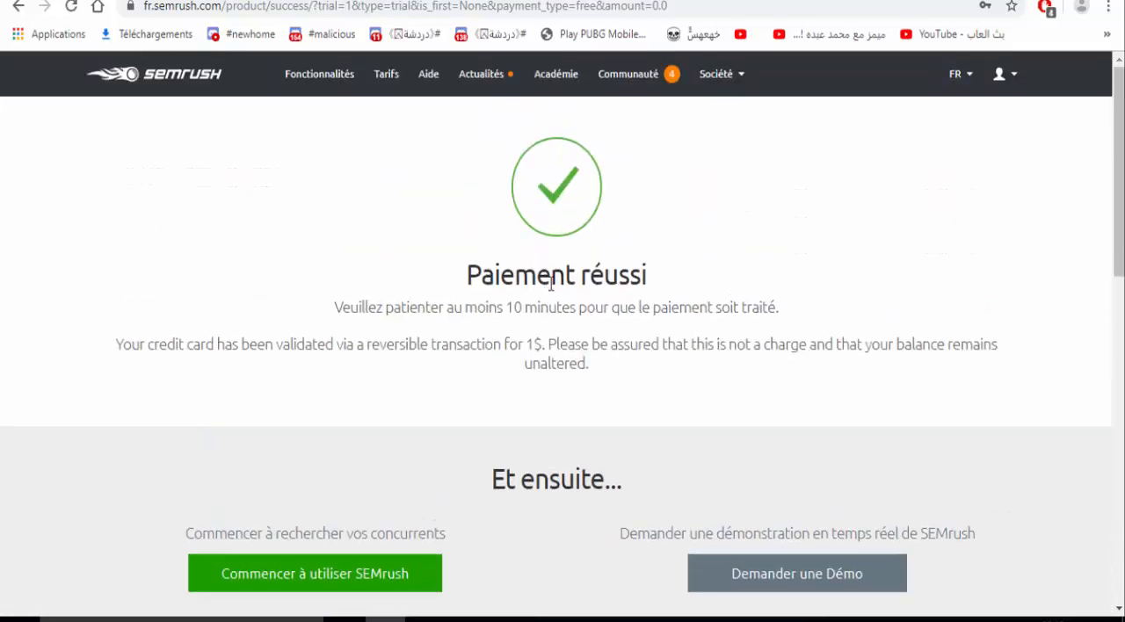
triple_click(537, 350)
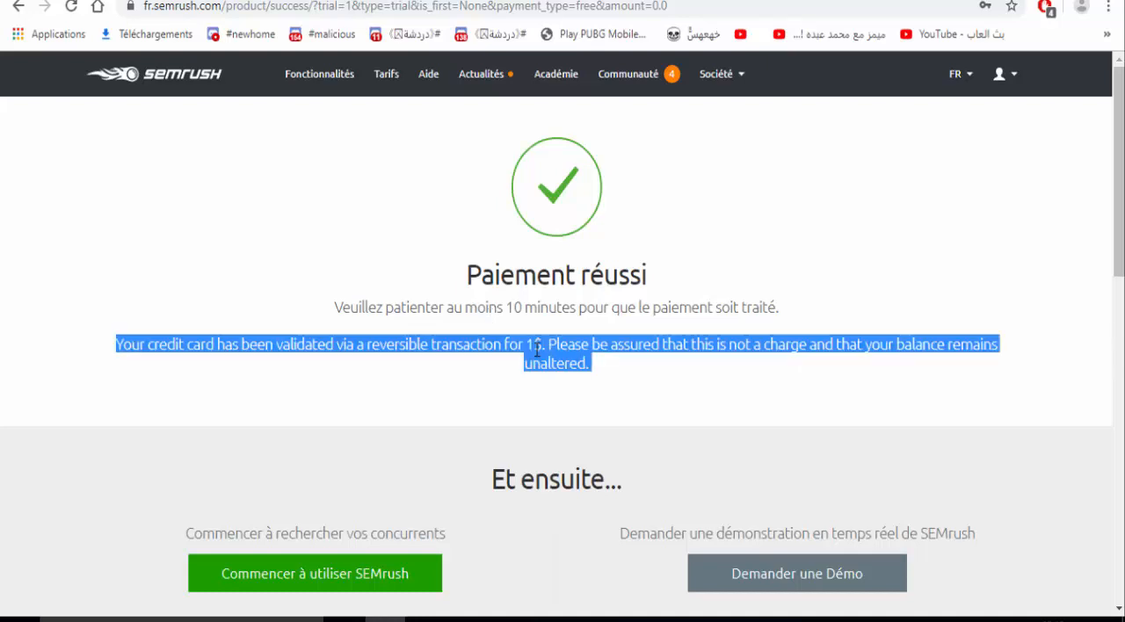
left_click(537, 349)
left_click(537, 349)
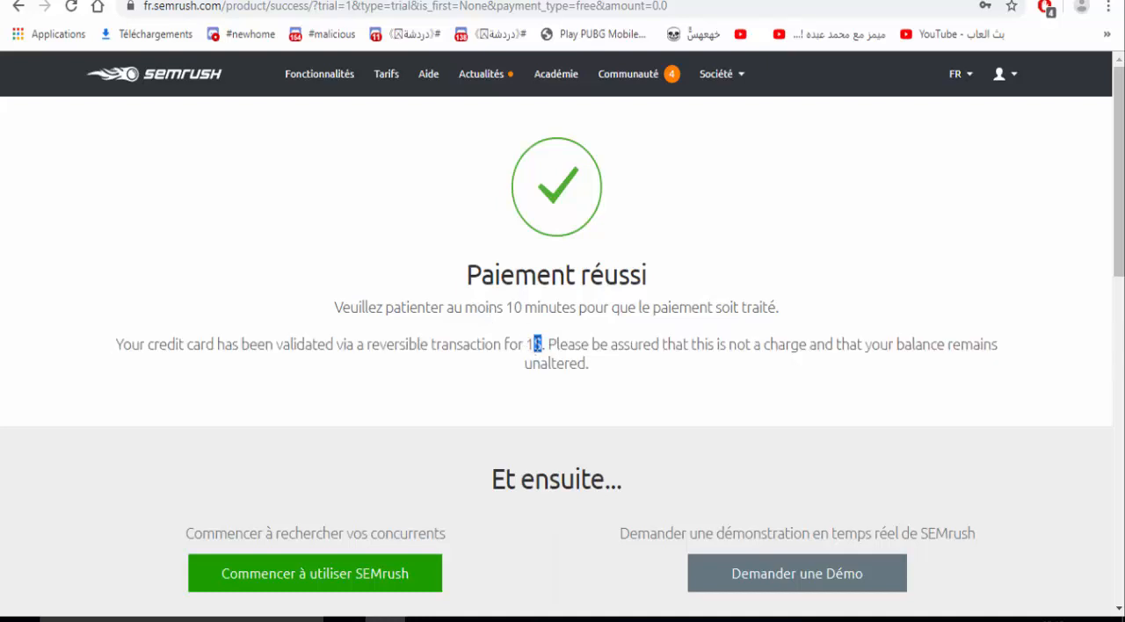
triple_click(537, 344)
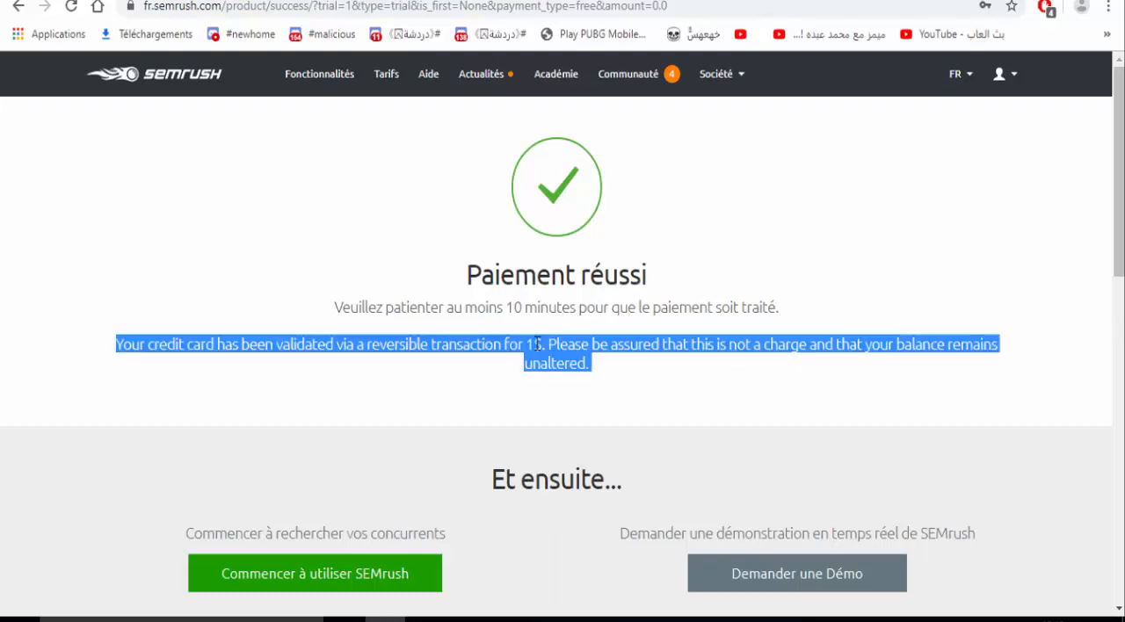
left_click(536, 344)
triple_click(537, 345)
left_click(537, 345)
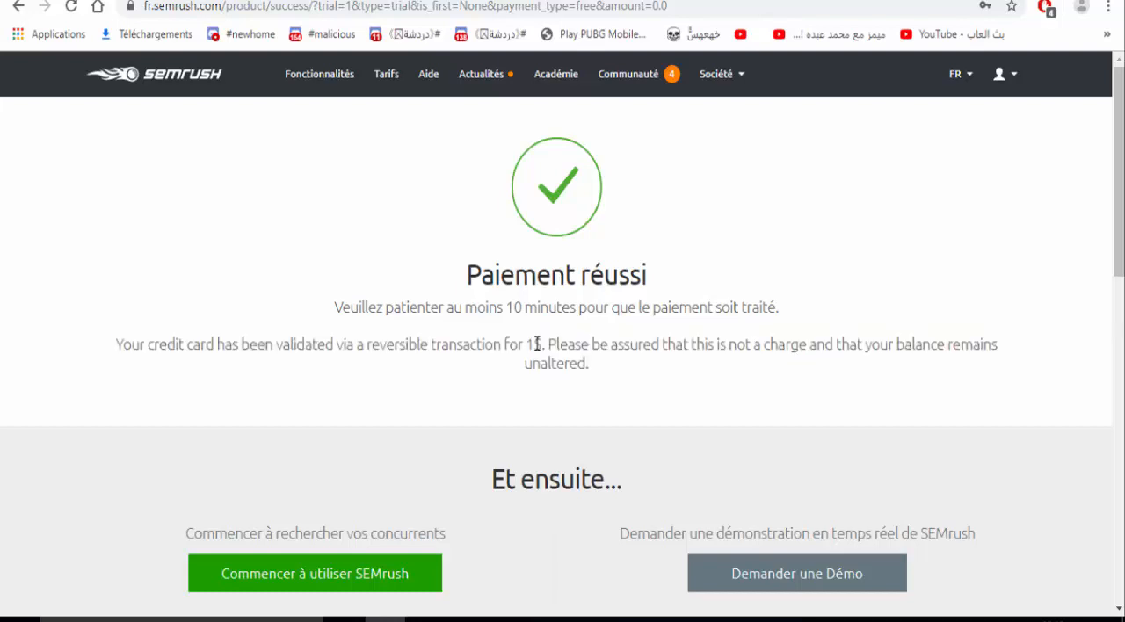
- Start using SEMrush from the confirmation page and open the Recherche organique tool under Analyse de domaine
left_click(339, 575)
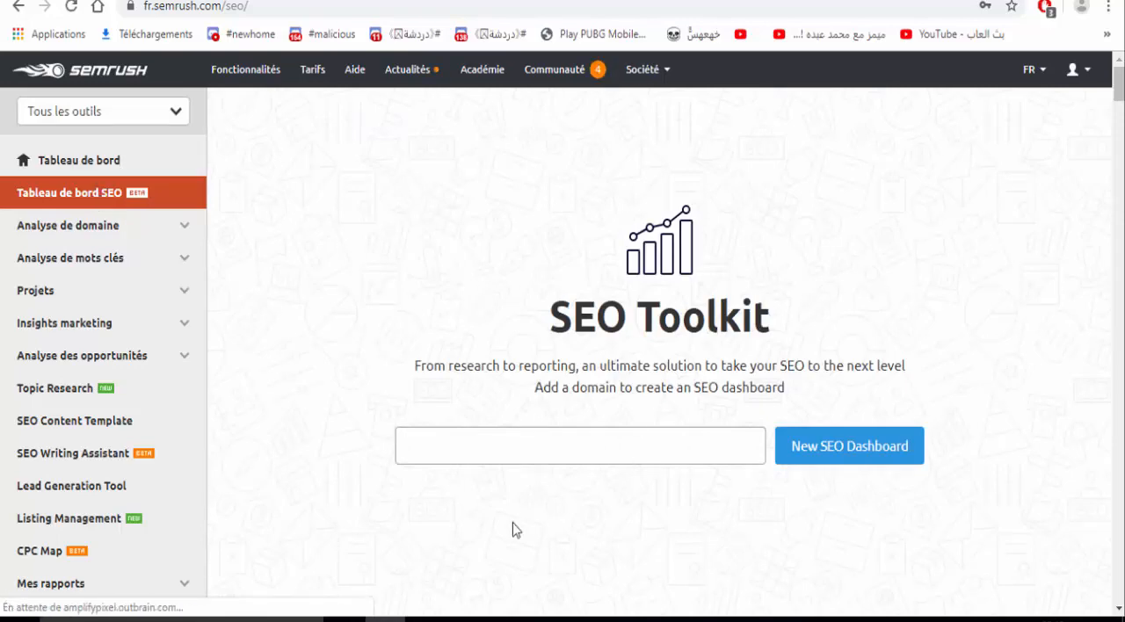
left_click(516, 446)
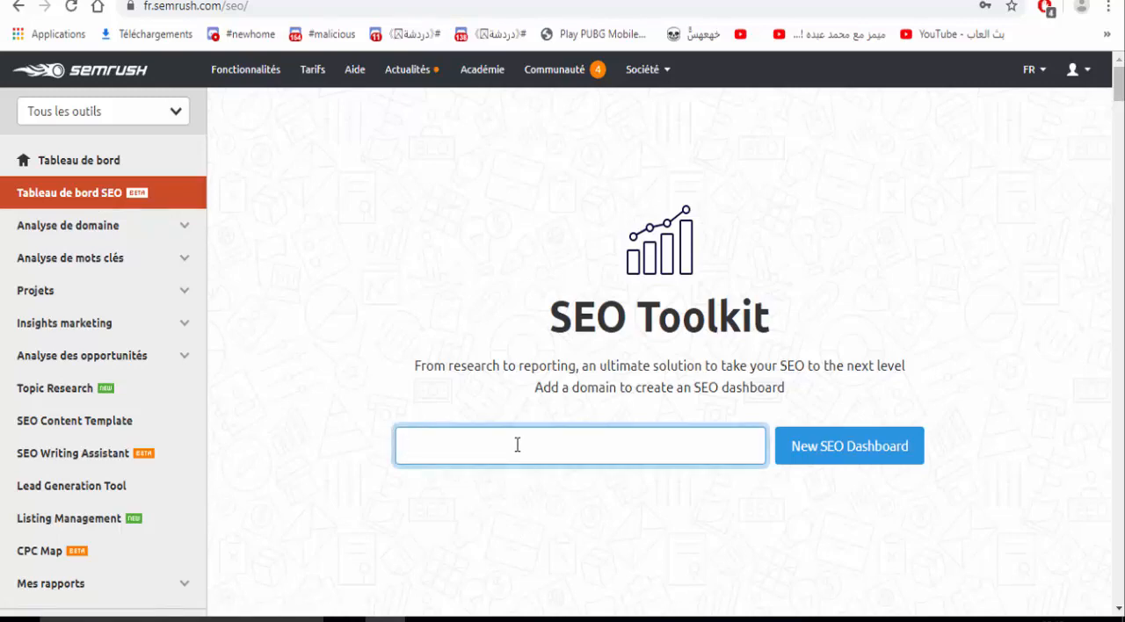
left_click(37, 234)
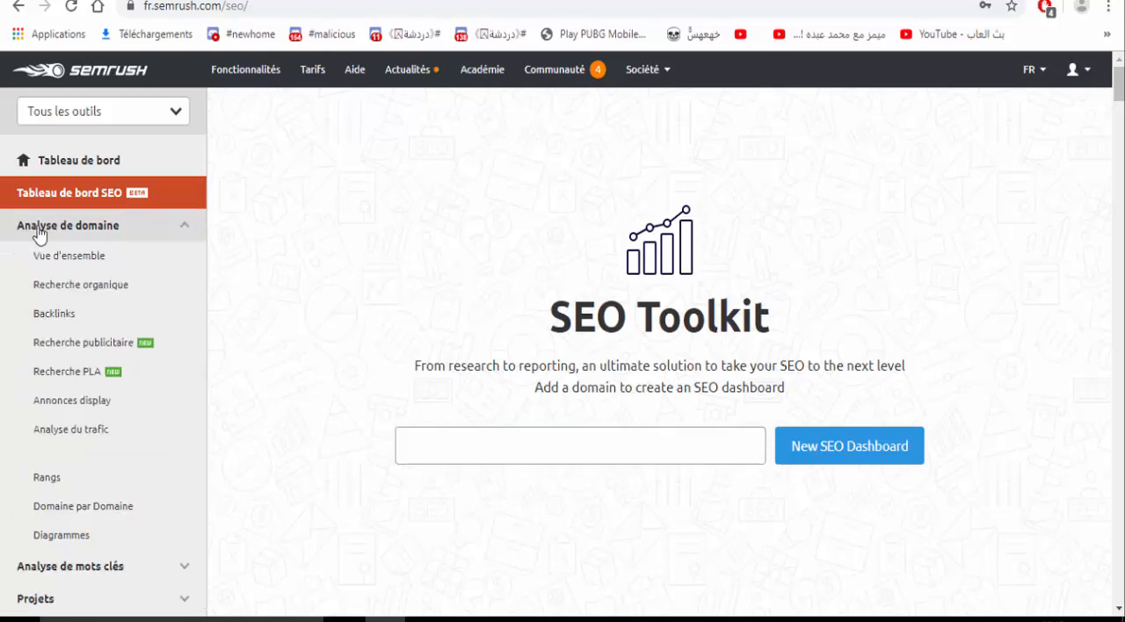
left_click(67, 255)
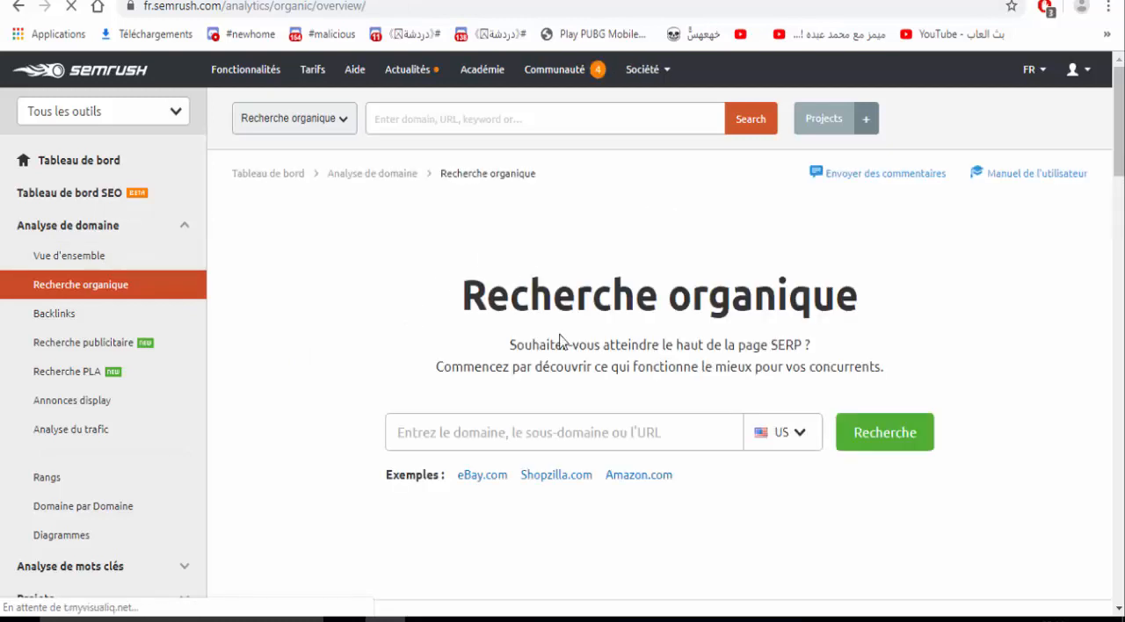
left_click(791, 437)
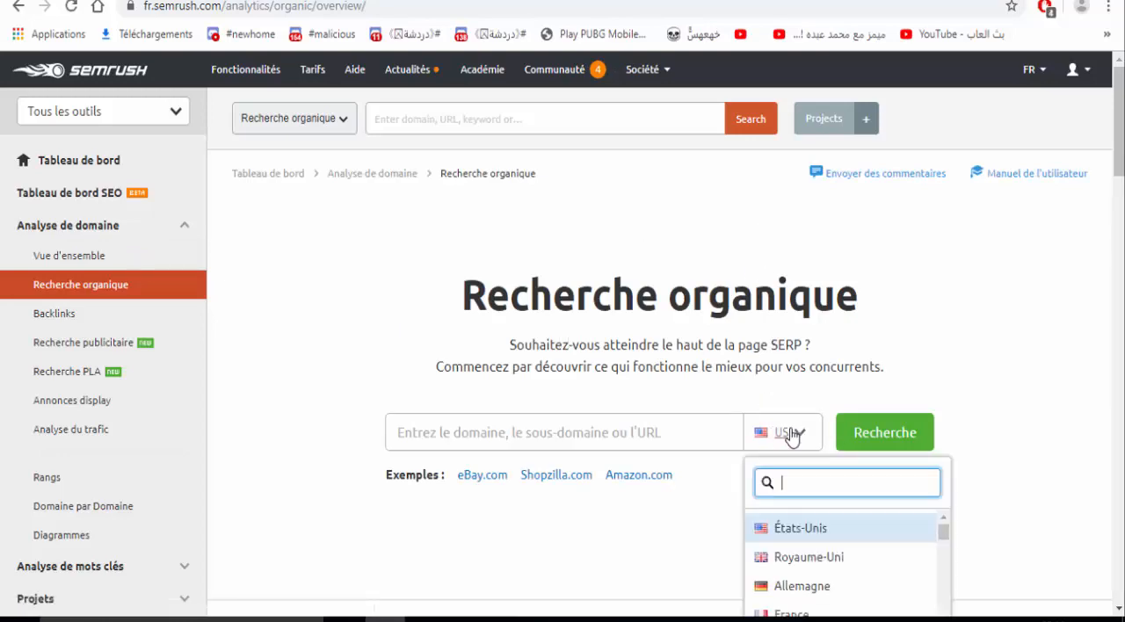
type("fr")
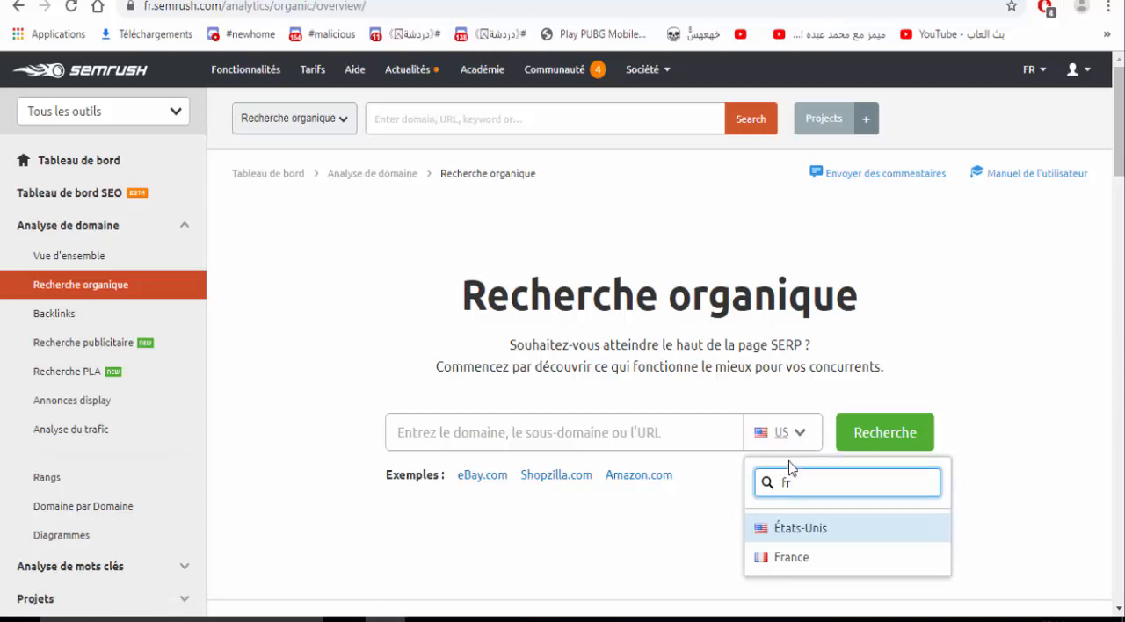
left_click(782, 556)
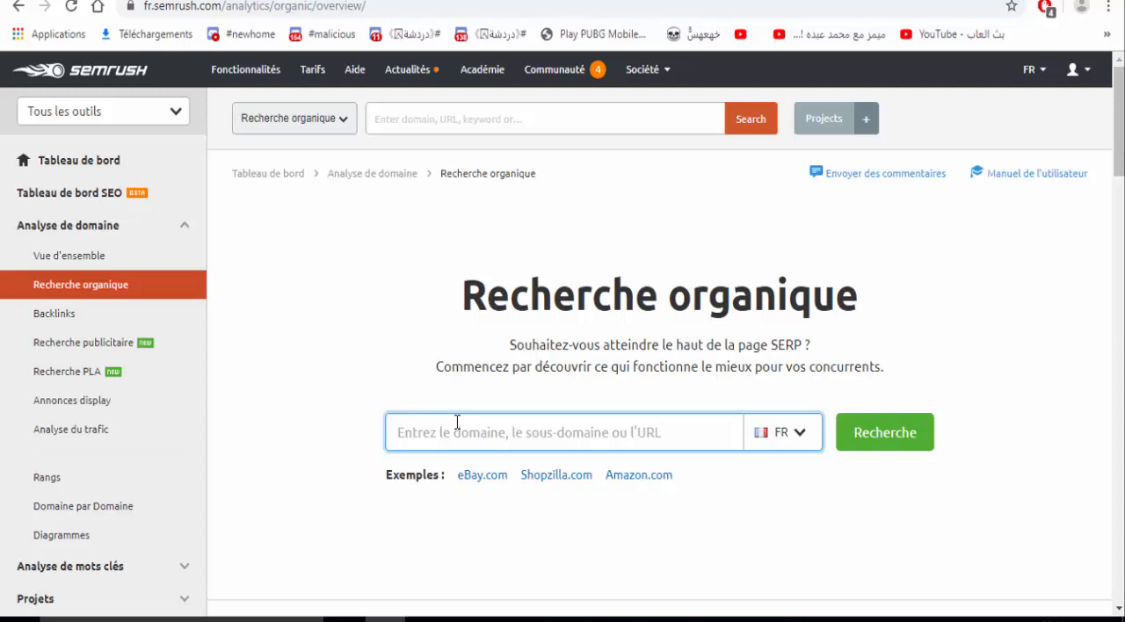
type("www.kerintense")
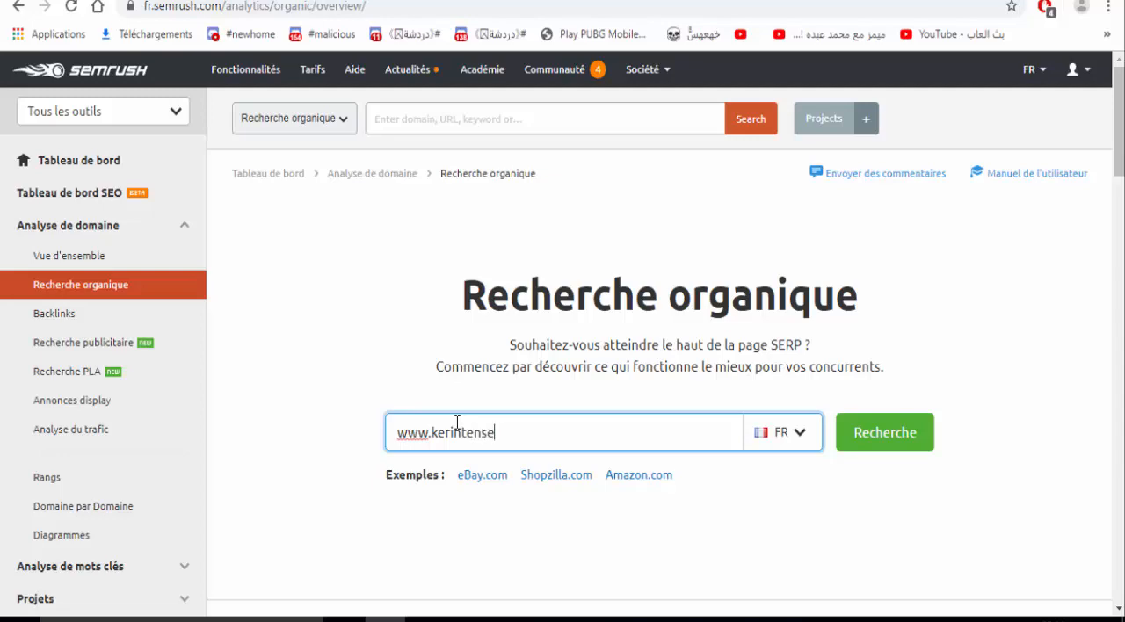
type(".fr")
left_click(902, 433)
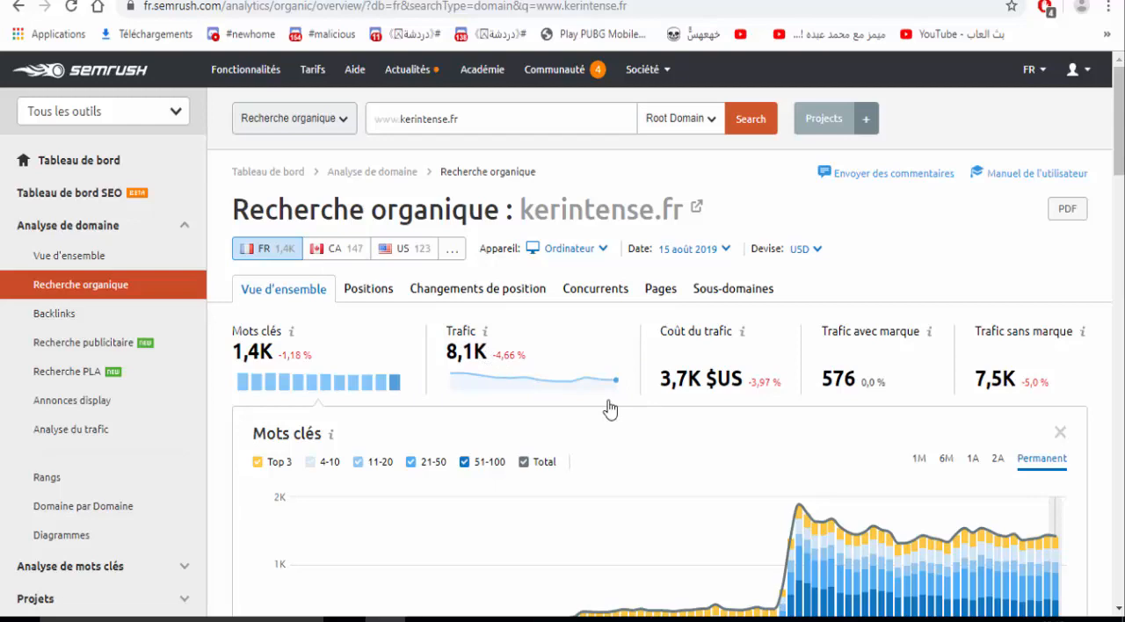
- Examine the branded and non-branded traffic figures in the kerintense.fr overview
scroll(610, 408, "down", 2)
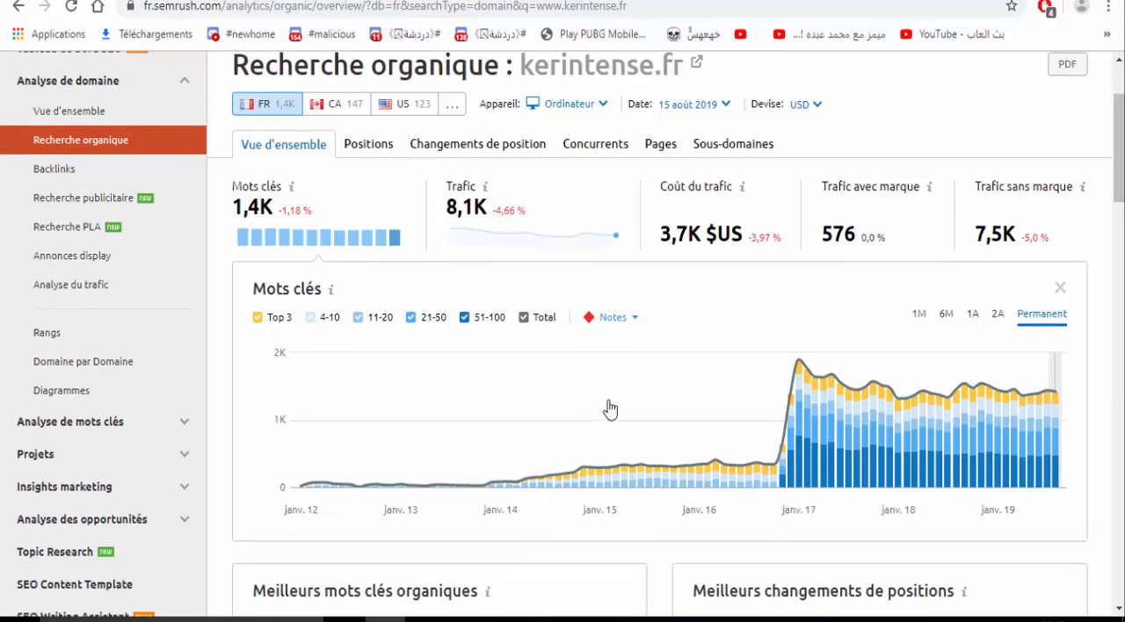
double_click(853, 231)
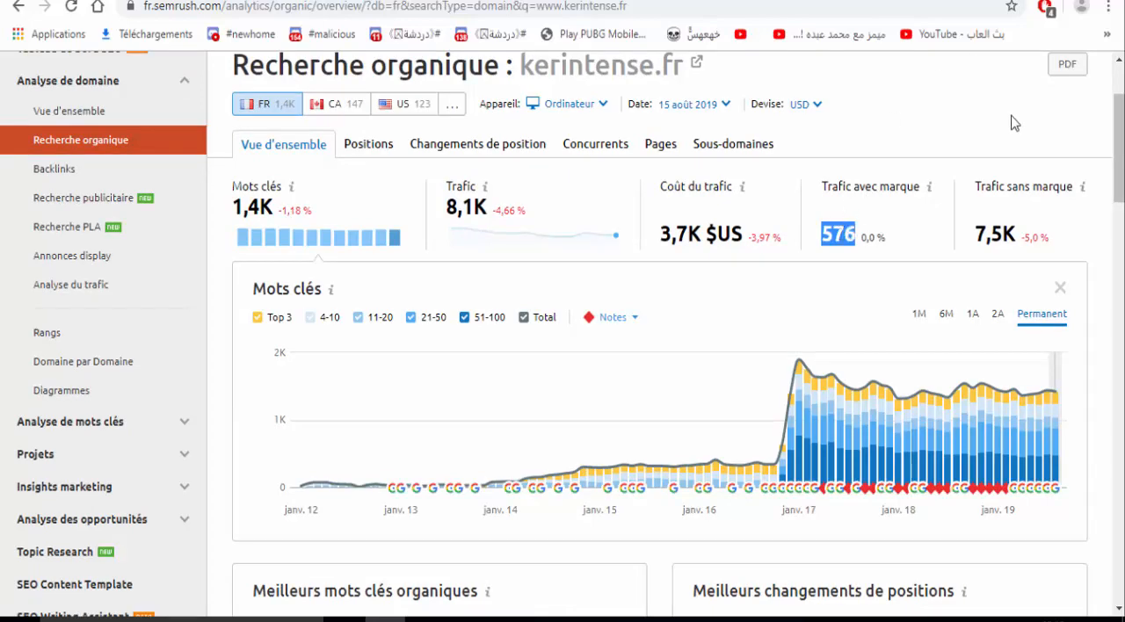
double_click(987, 232)
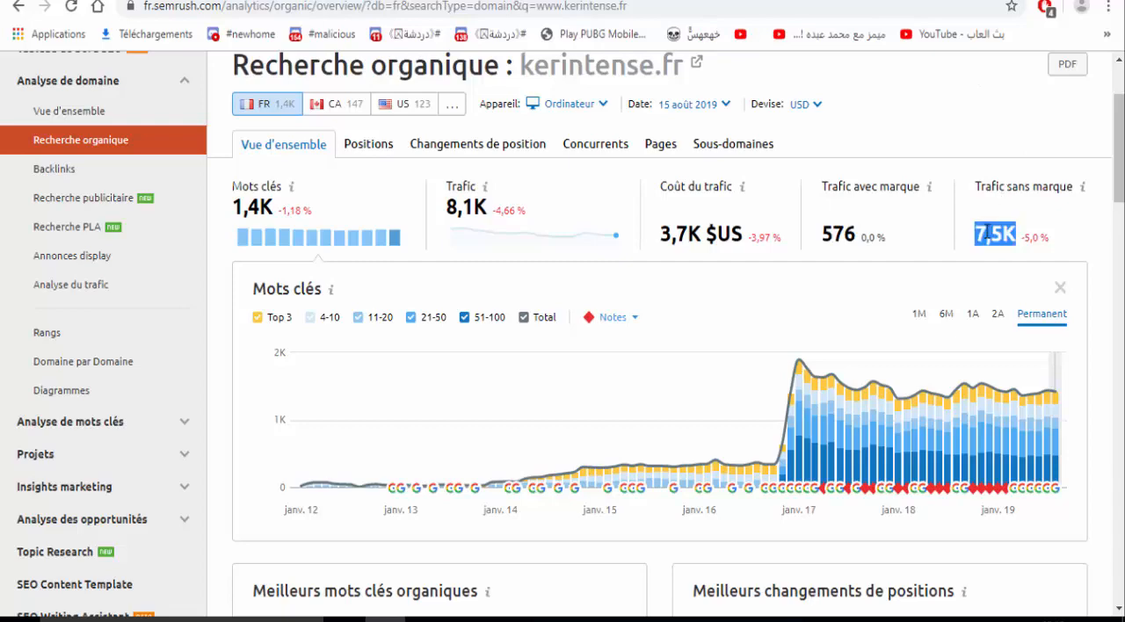
- Show the traffic estimation chart, compare the 1M and Permanent periods, and look at the best organic keywords below it
left_click(571, 252)
scroll(572, 252, "down", 2)
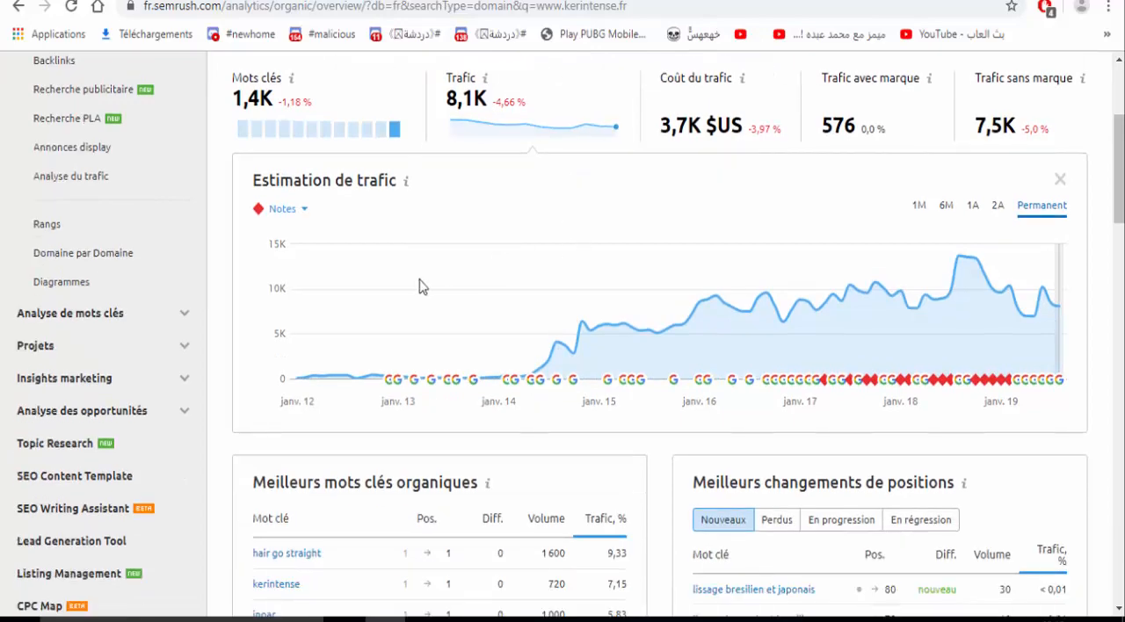
scroll(605, 251, "up", 3)
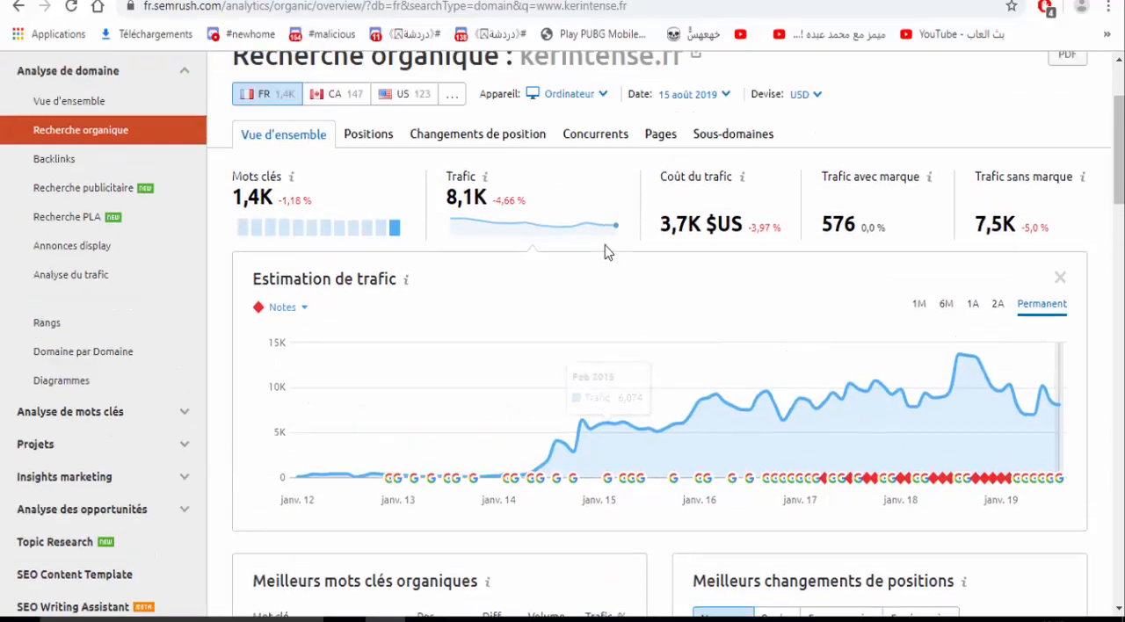
scroll(605, 251, "down", 3)
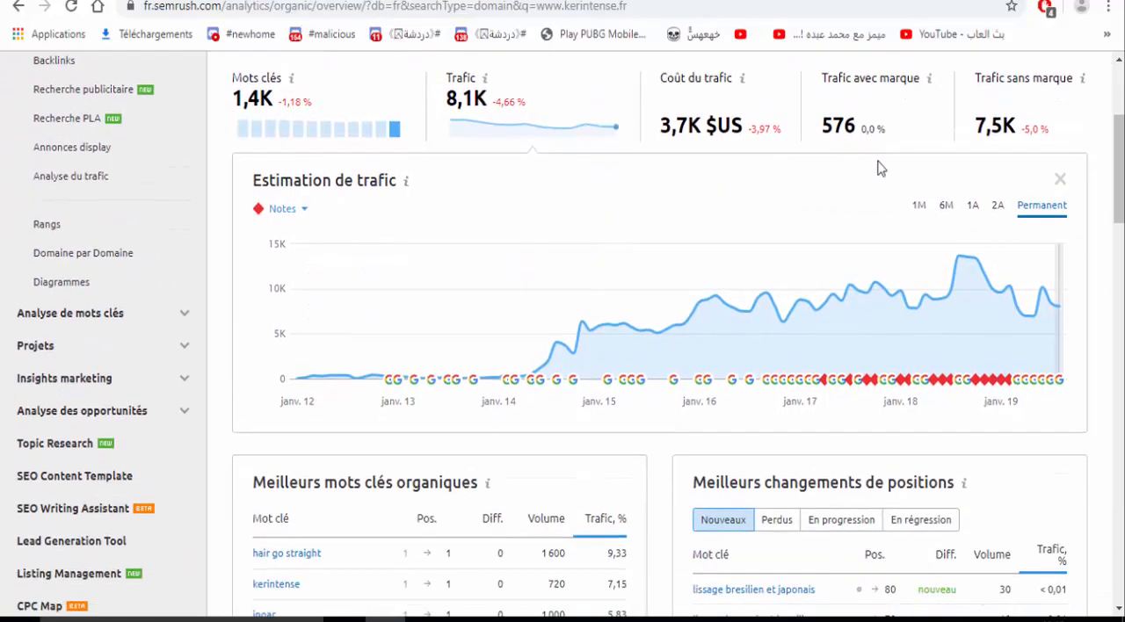
left_click(925, 214)
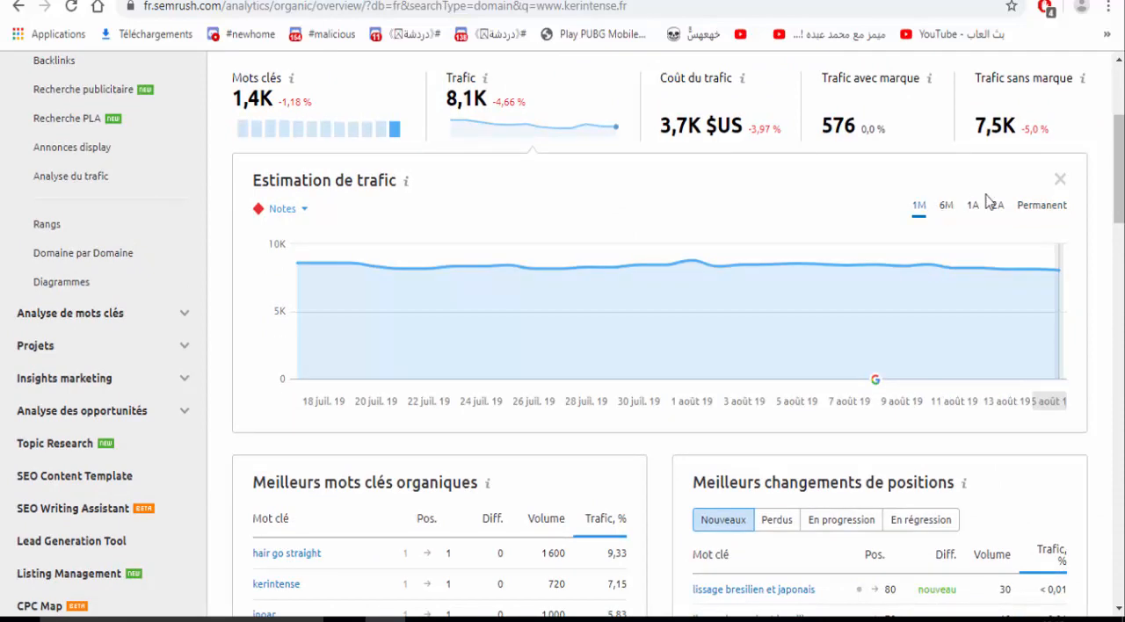
left_click(1039, 207)
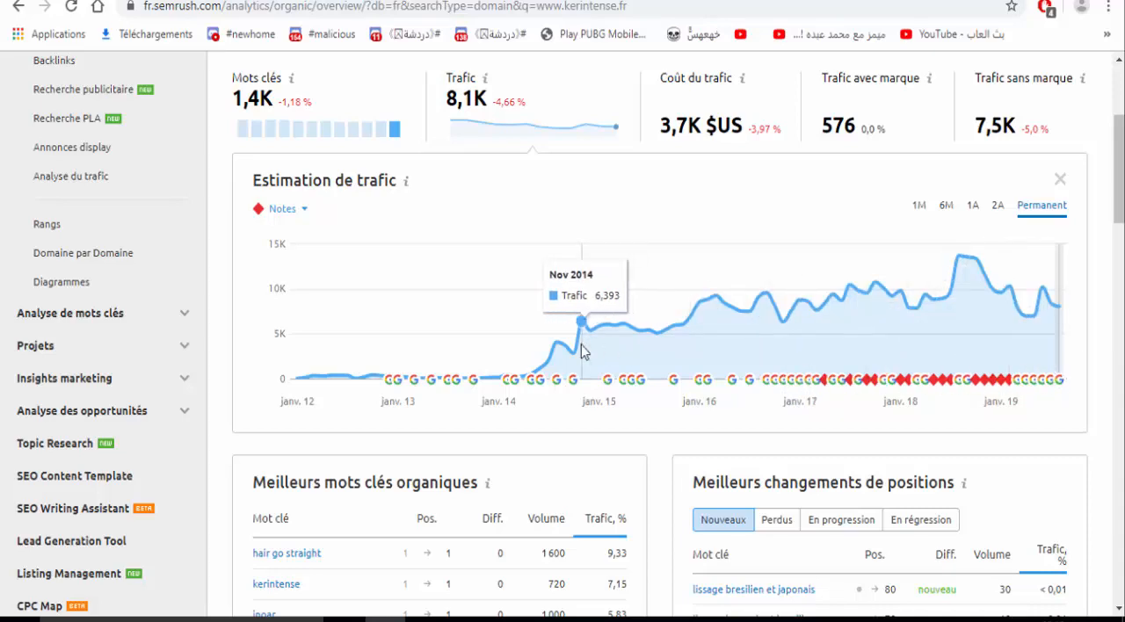
scroll(581, 344, "down", 3)
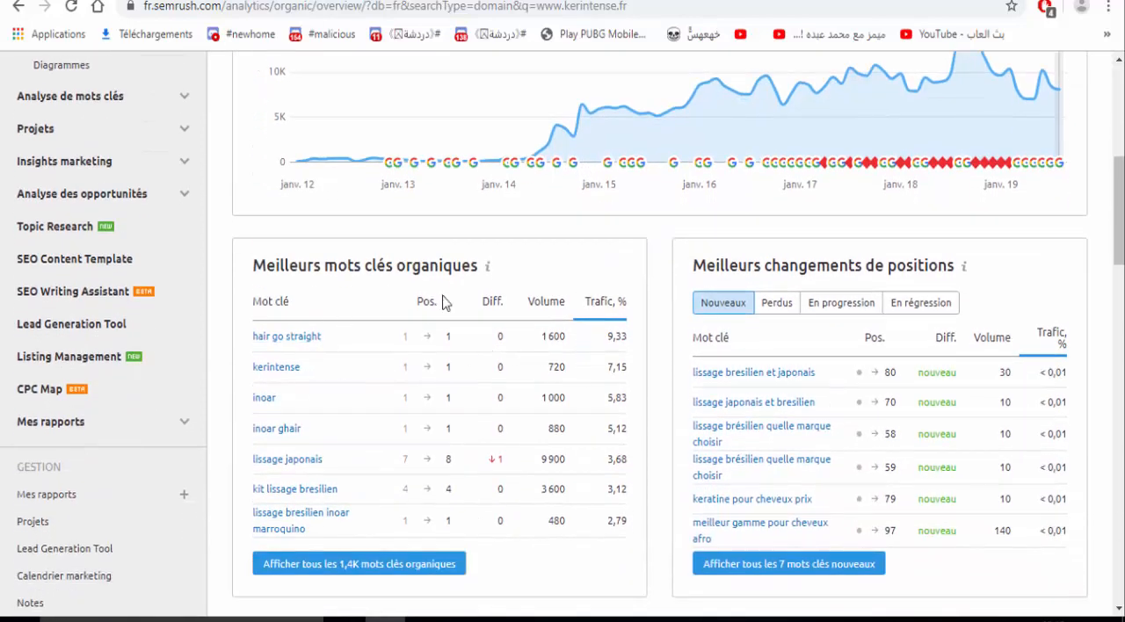
- Examine the search volumes of hair go straight, kerintense and inoar in the Meilleurs mots clés organiques table
double_click(415, 256)
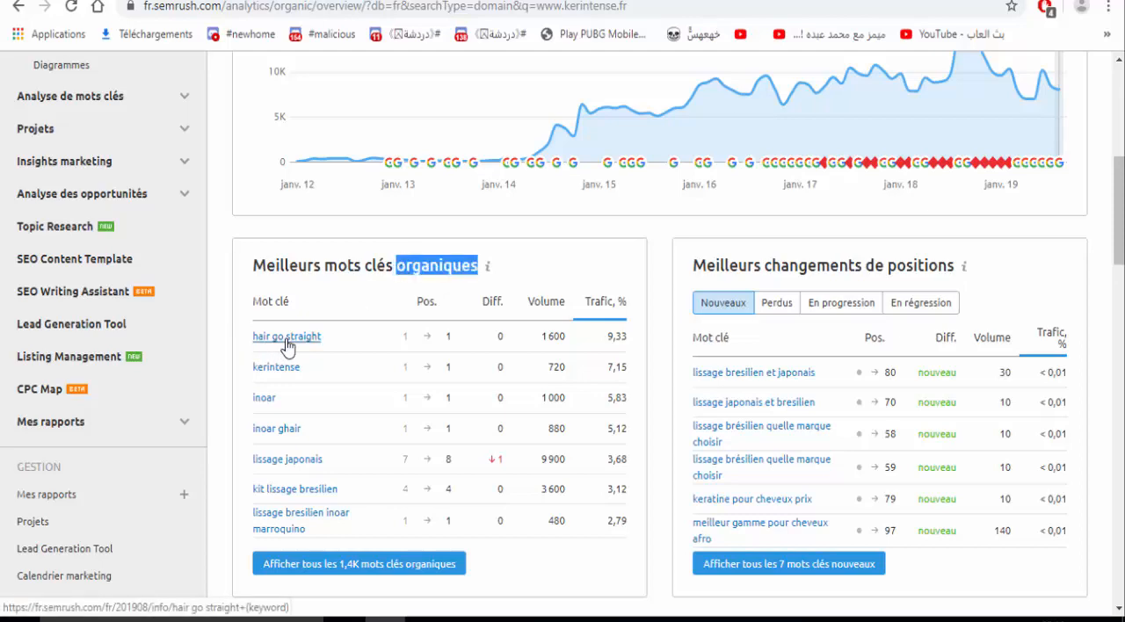
double_click(571, 342)
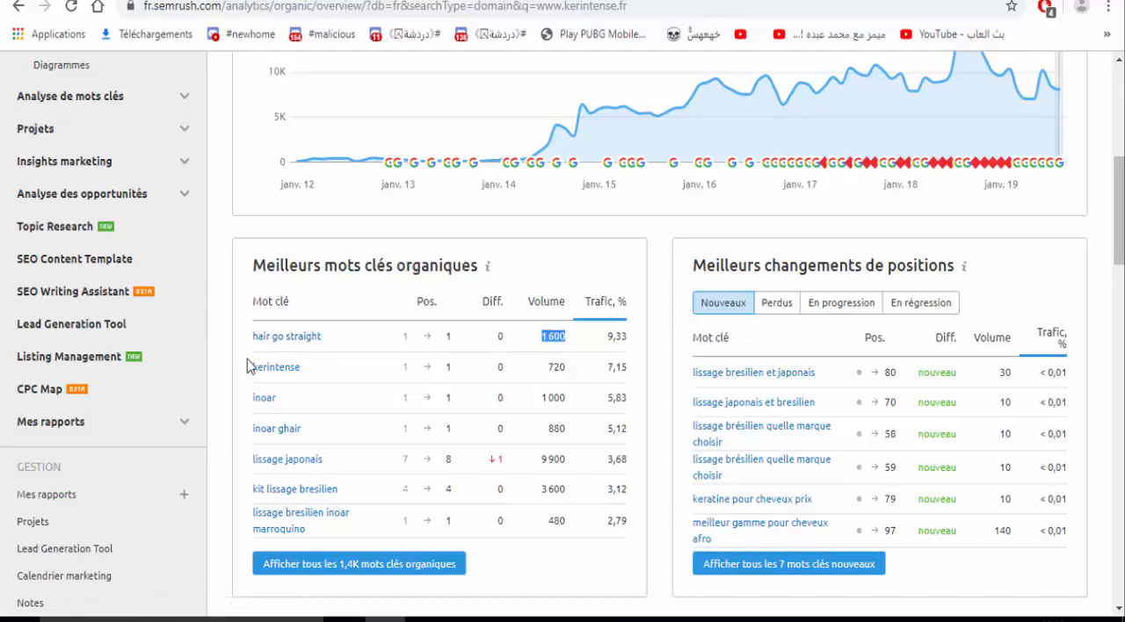
left_click(310, 378)
double_click(310, 378)
double_click(284, 402)
left_click(641, 270)
- Examine the position and difference columns for new keywords in the Meilleurs changements de positions table
scroll(642, 270, "down", 3)
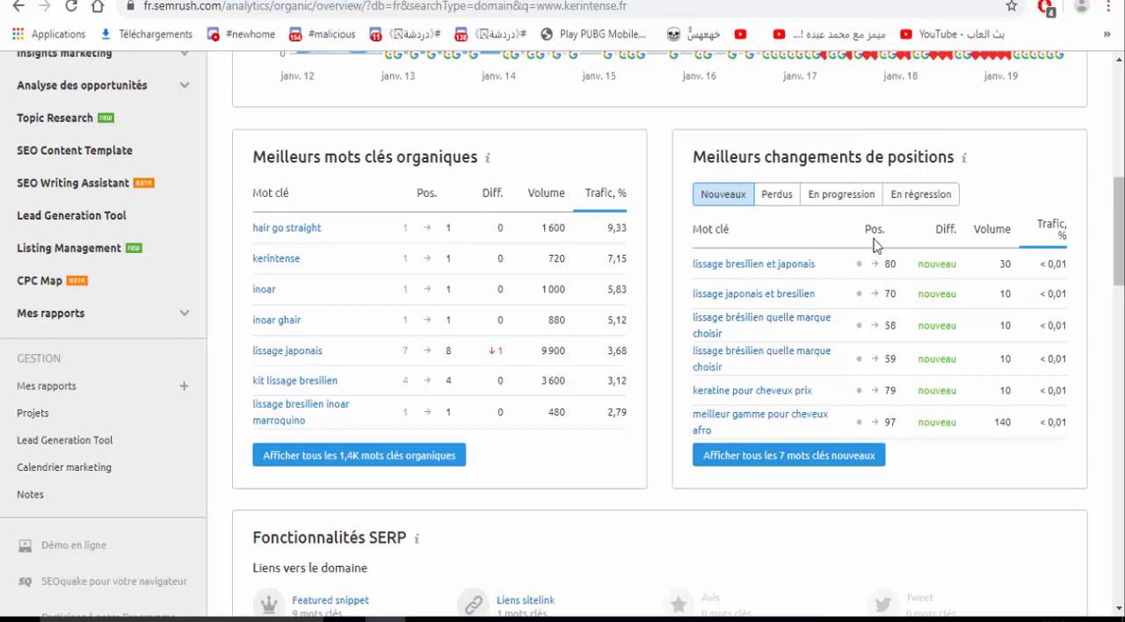
mouse_move(874, 234)
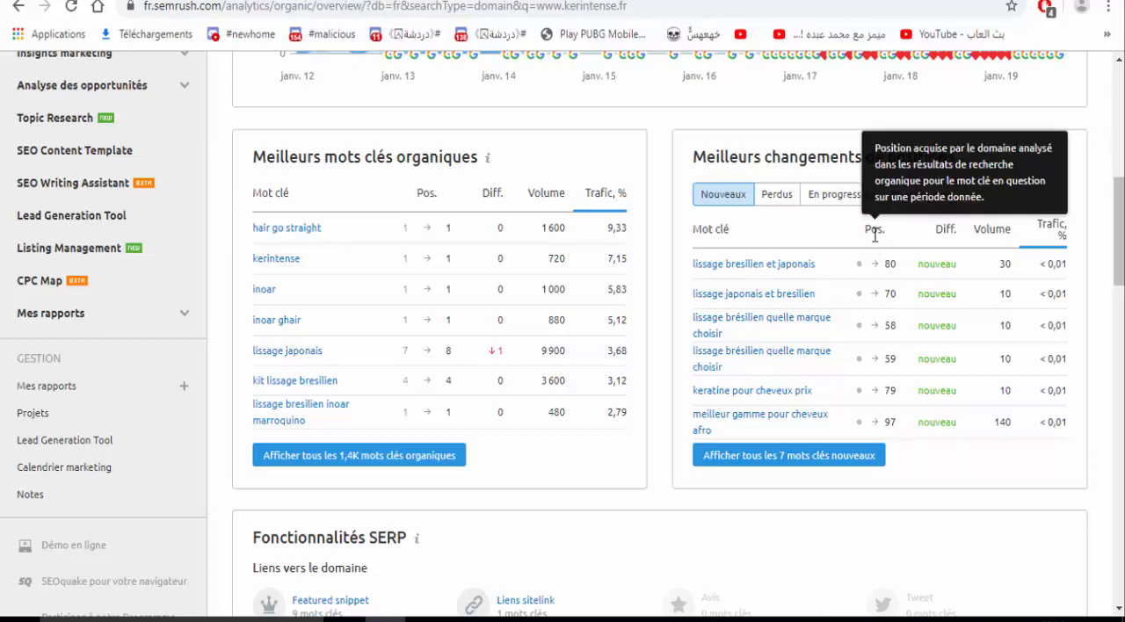
double_click(945, 228)
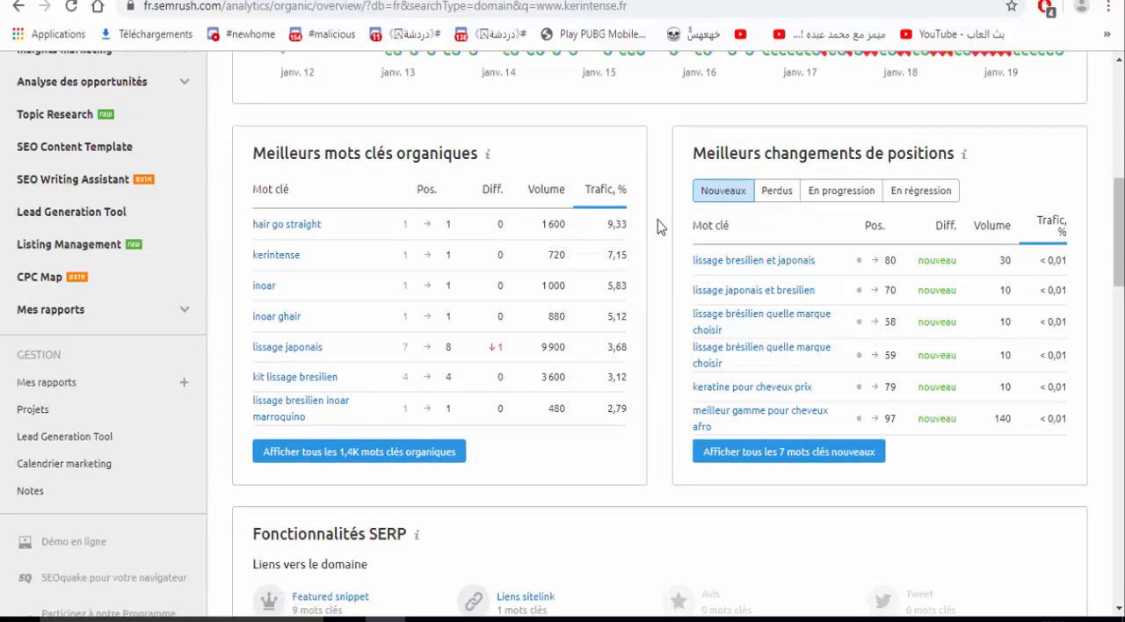
- Find the Principaux concurrents organiques section of the overview and open the full list of competitors
scroll(661, 227, "down", 4)
scroll(659, 226, "down", 4)
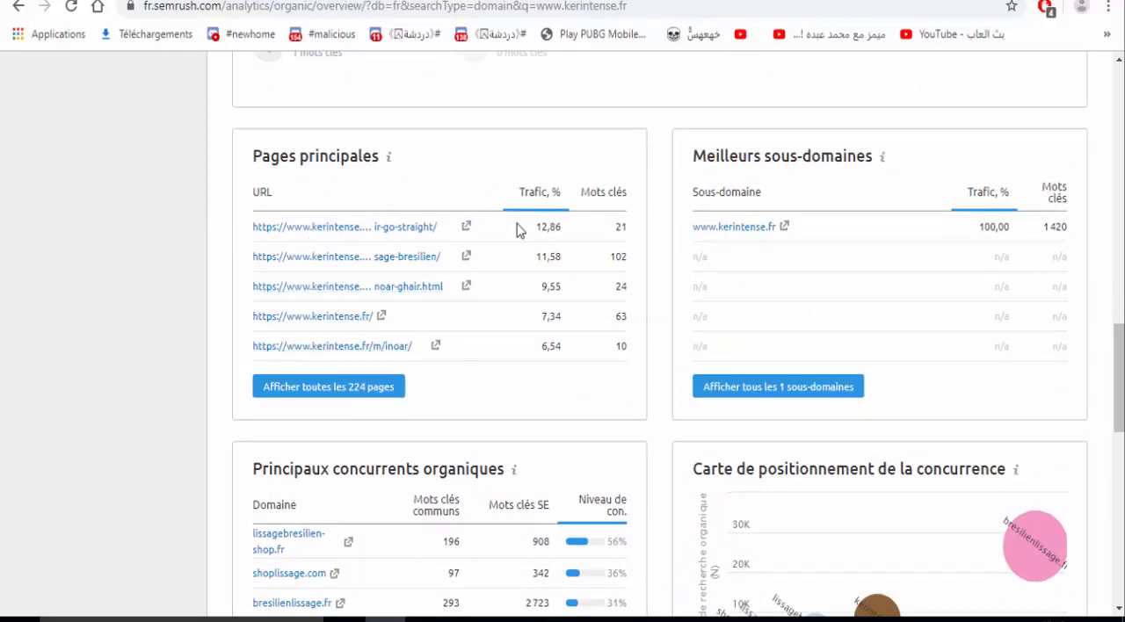
scroll(517, 230, "down", 3)
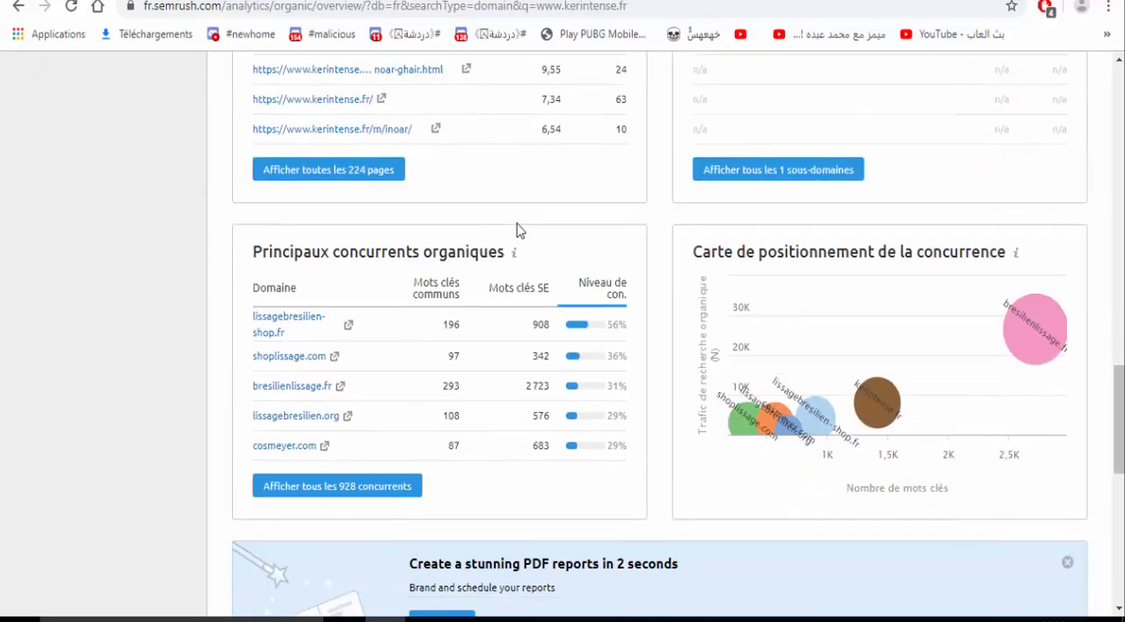
triple_click(362, 220)
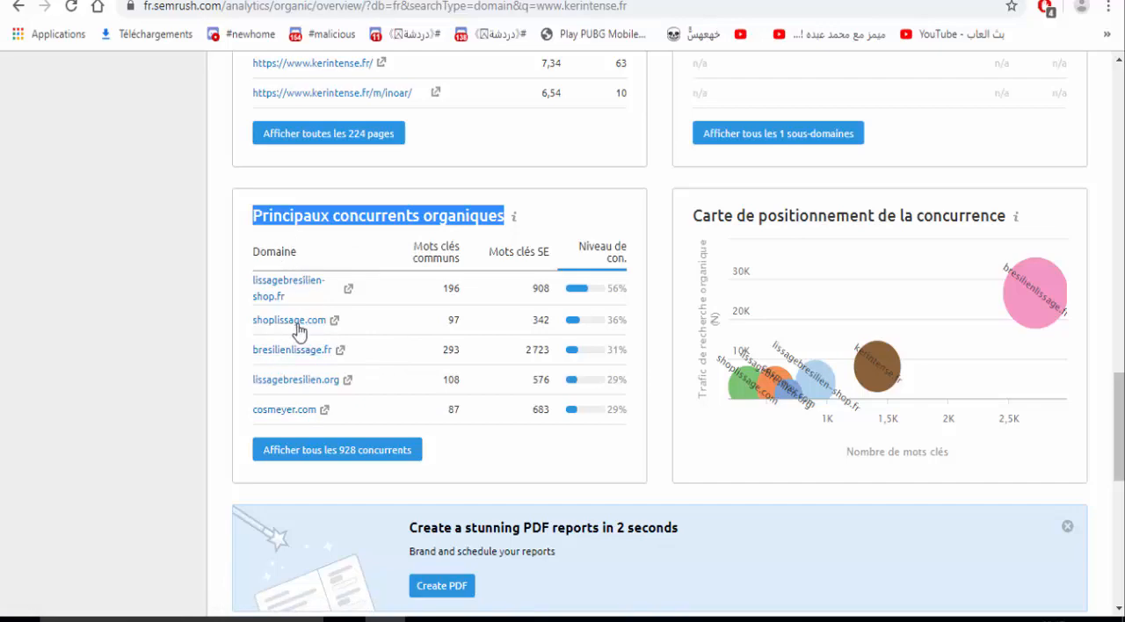
left_click(323, 453)
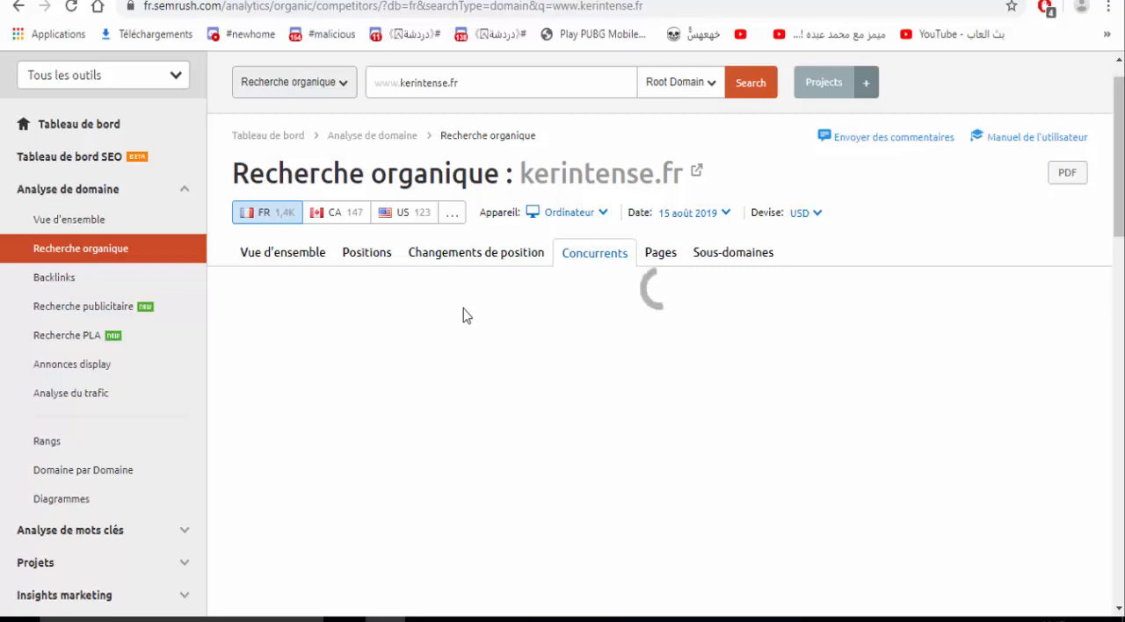
- Examine the Concurrents organiques table, especially the competition level of lissagebresilien-shop.fr and the paid keywords column
key("Down")
key("Down")
key("Down")
key("Down")
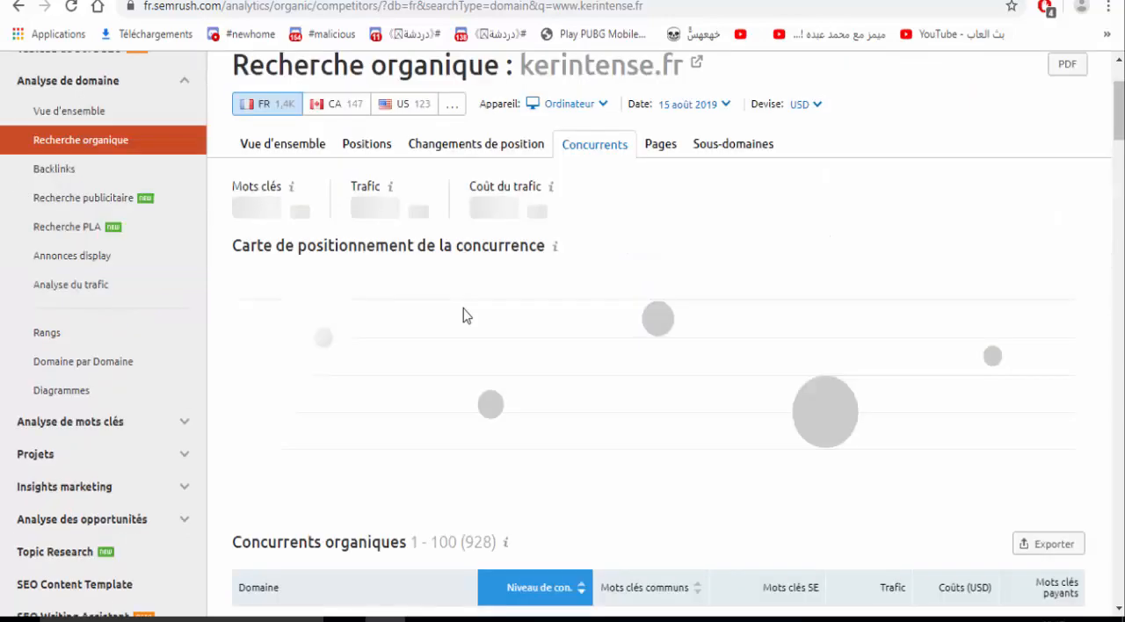
key("Down")
key("Down")
key("Down")
key("Down")
key("Down")
key("Down")
key("Down")
key("Down")
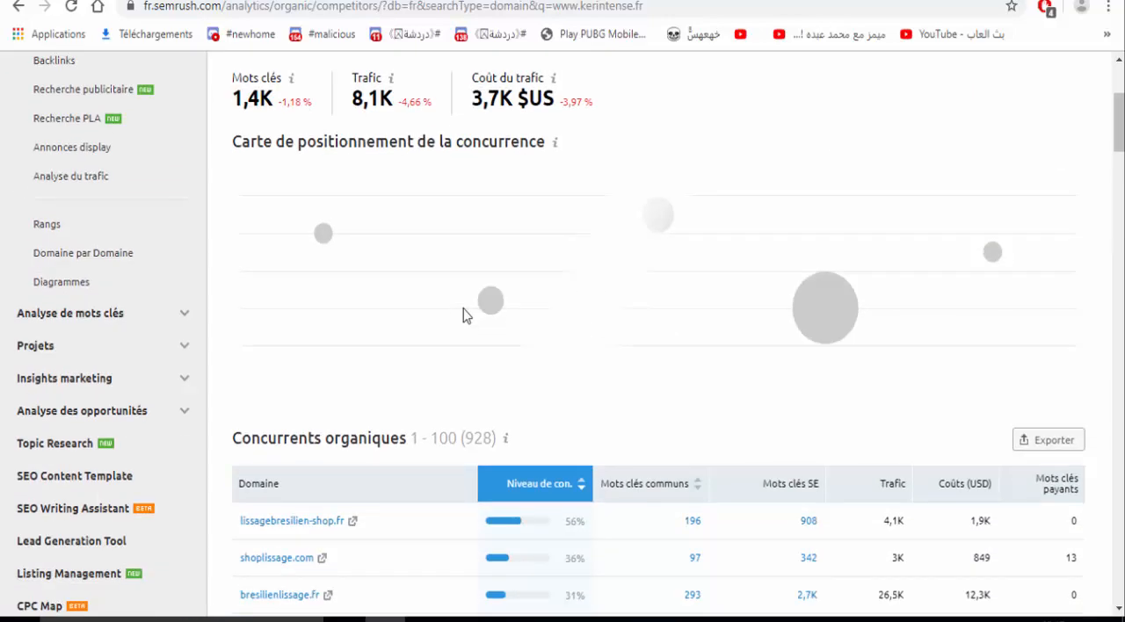
key("Down")
key("Down")
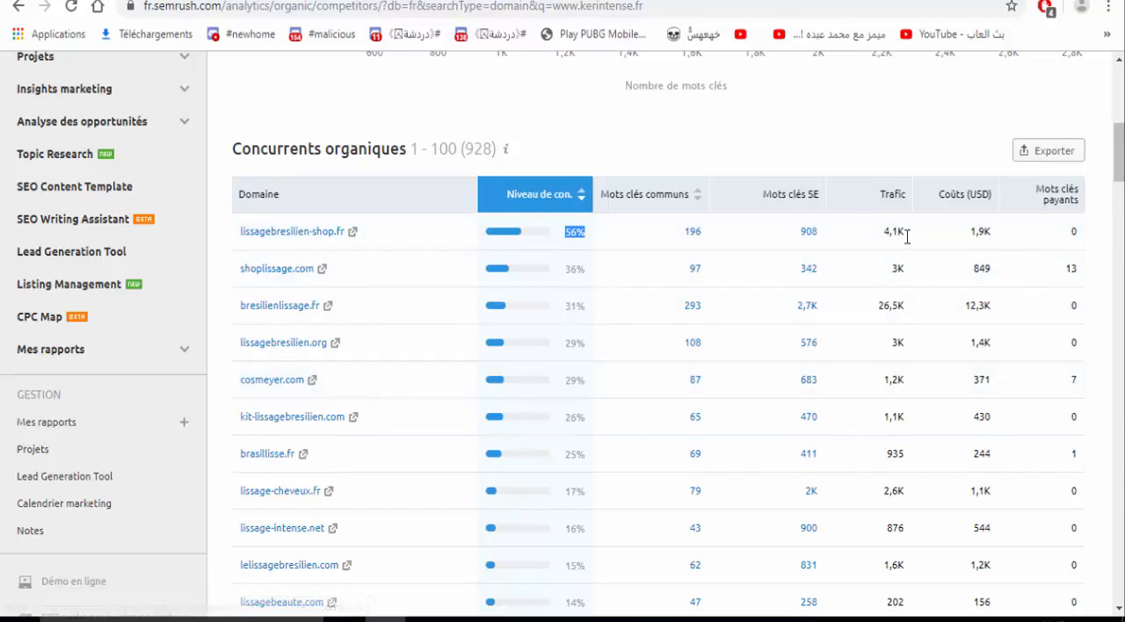
left_click(1061, 205)
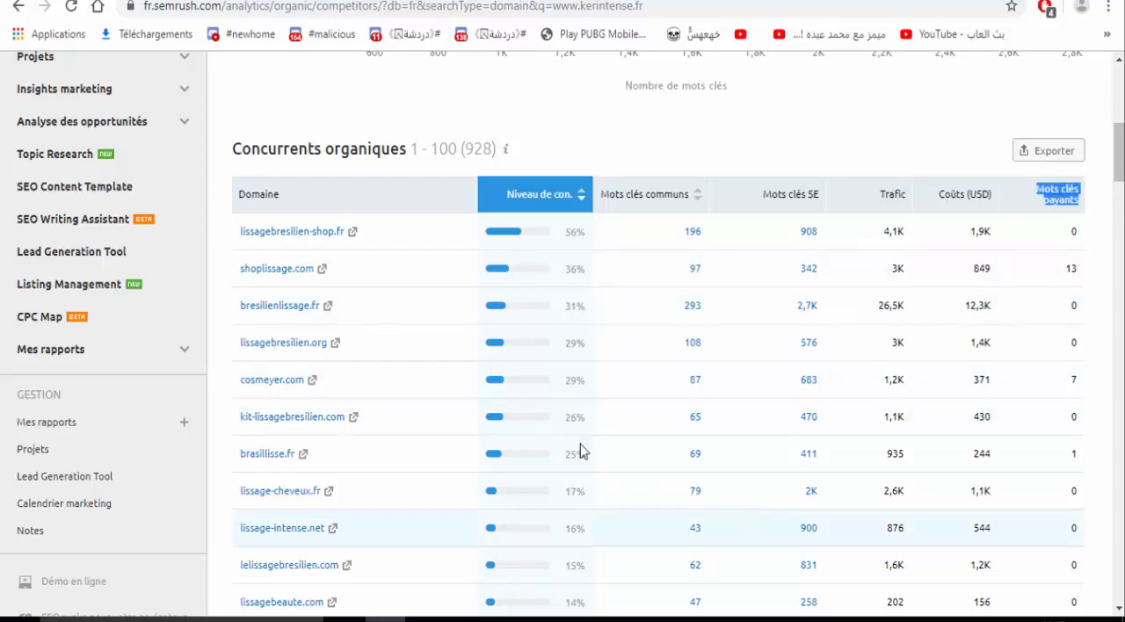
left_click(444, 311)
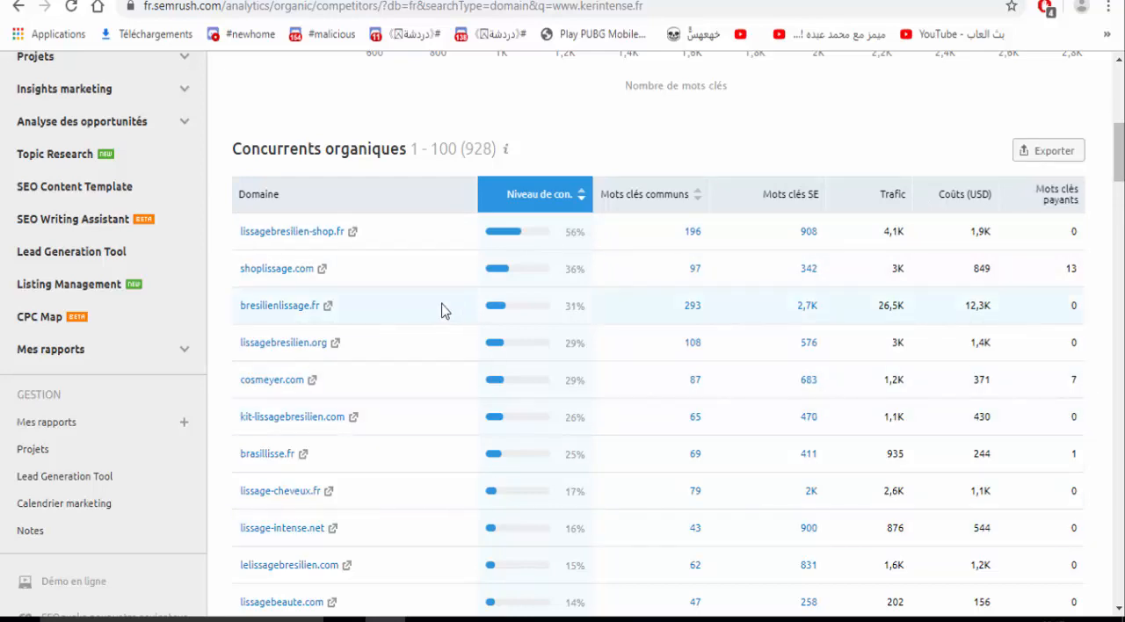
- Look through the rest of the organic competitors of kerintense.fr and return to the competitive positioning map
scroll(442, 310, "down", 3)
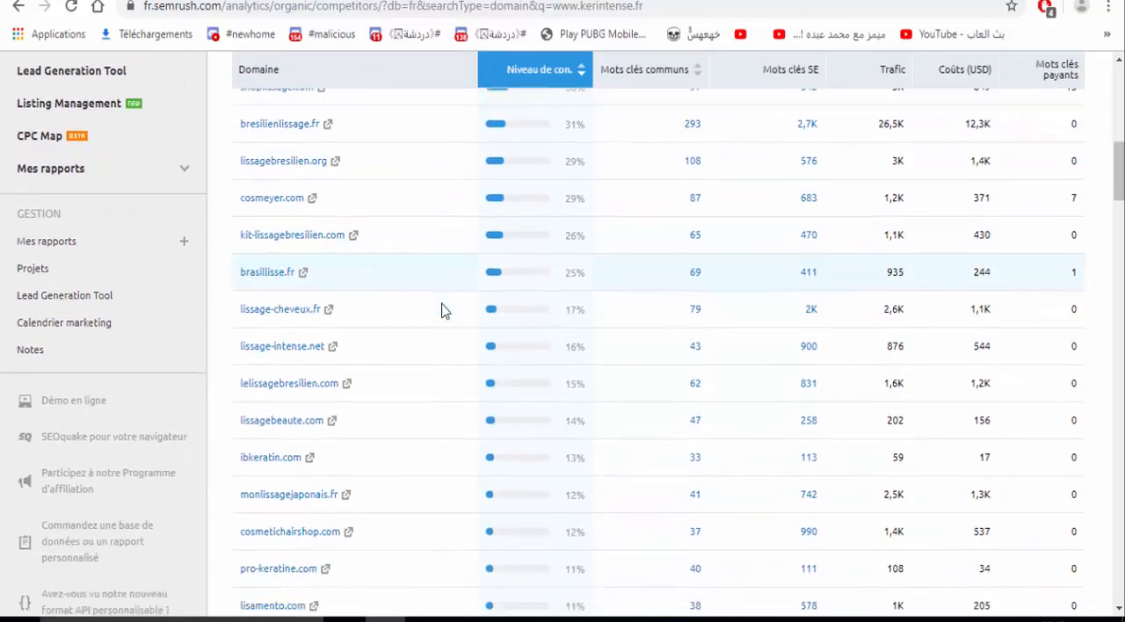
scroll(442, 310, "down", 4)
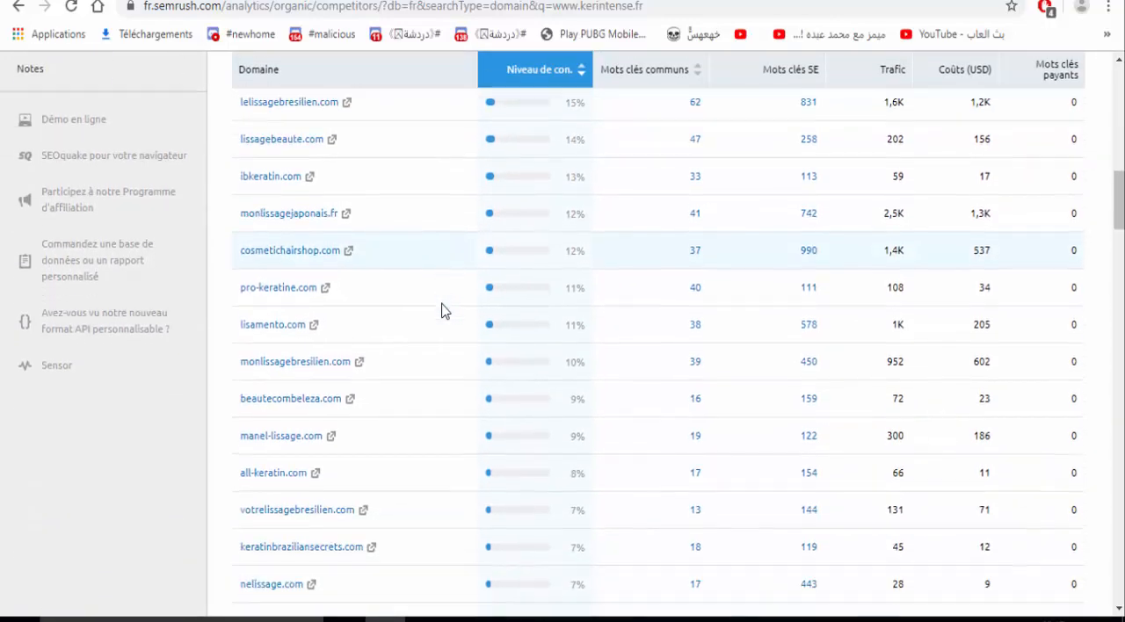
scroll(442, 311, "down", 9)
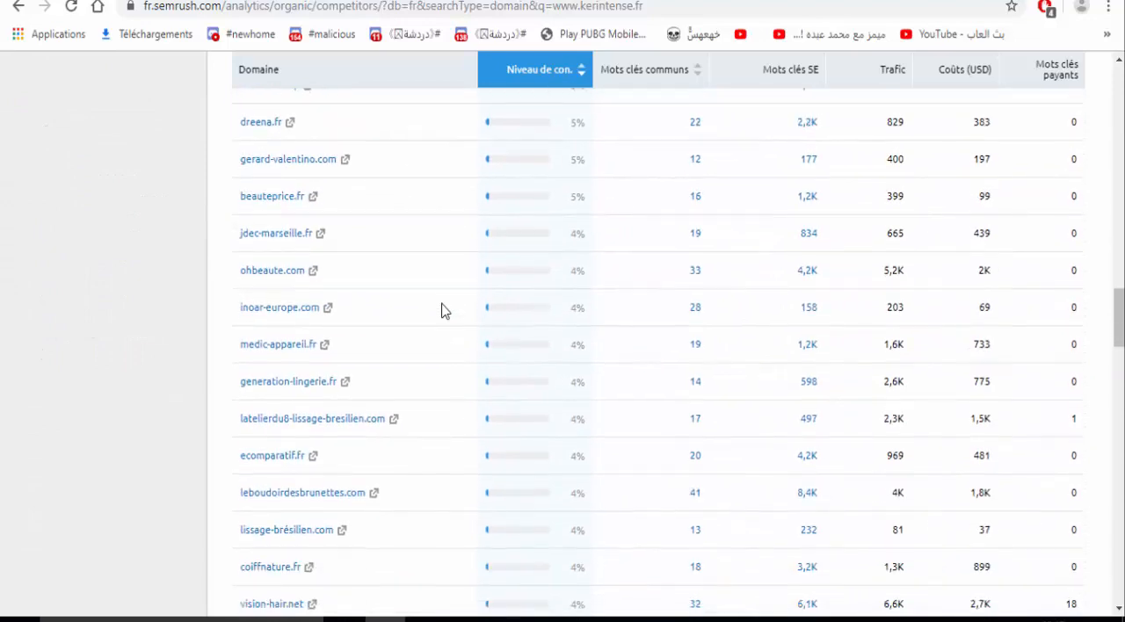
scroll(442, 310, "down", 8)
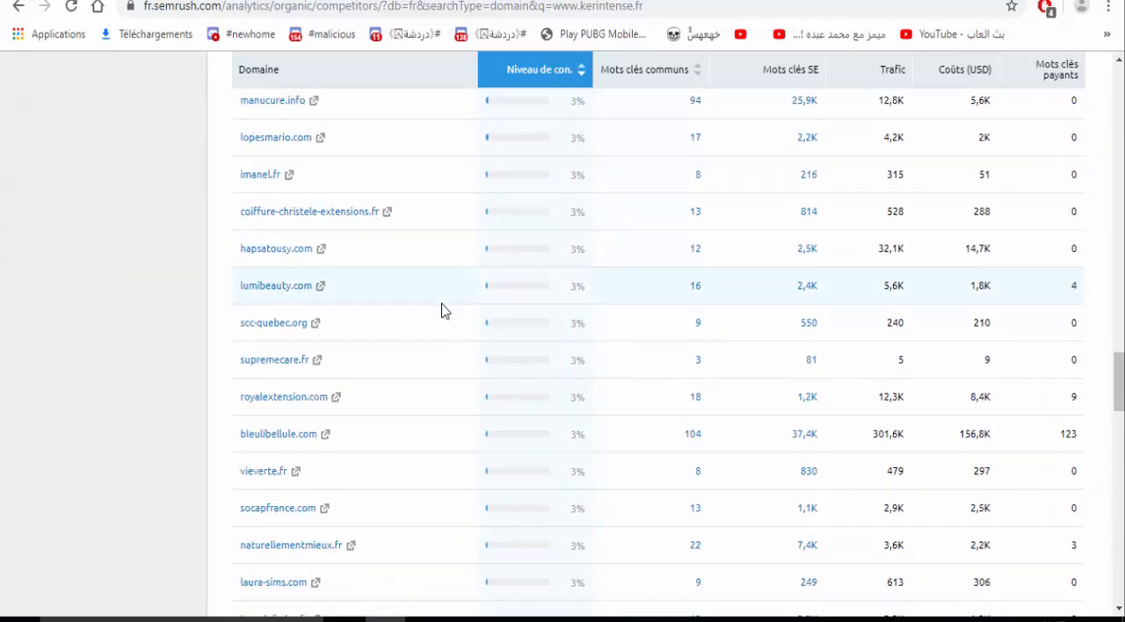
scroll(442, 310, "down", 14)
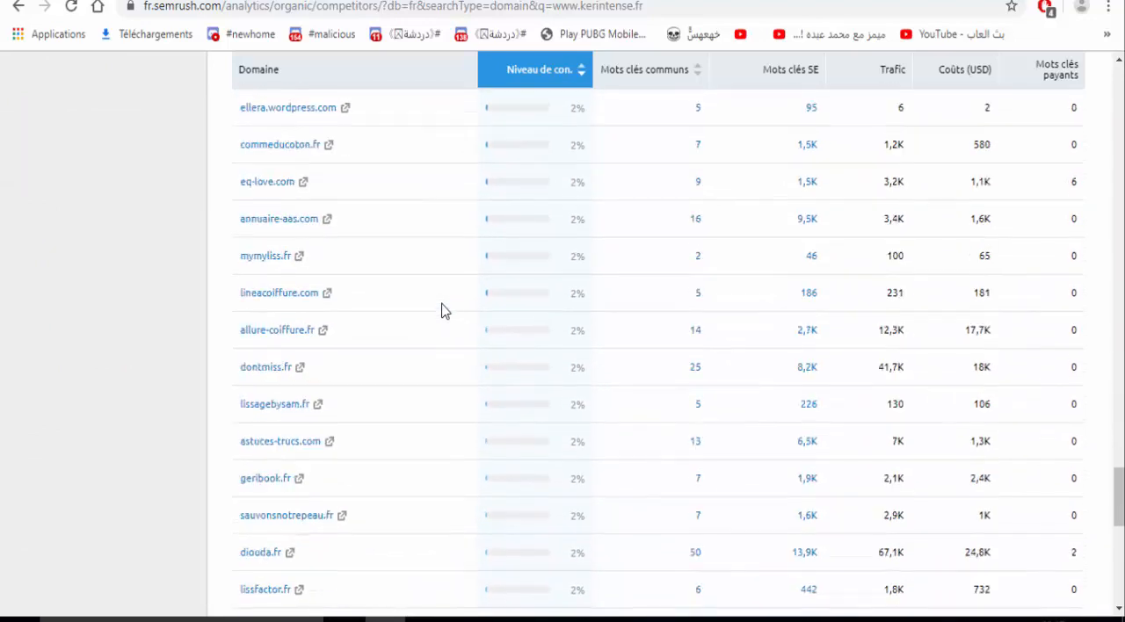
scroll(442, 310, "down", 4)
scroll(442, 310, "up", 9)
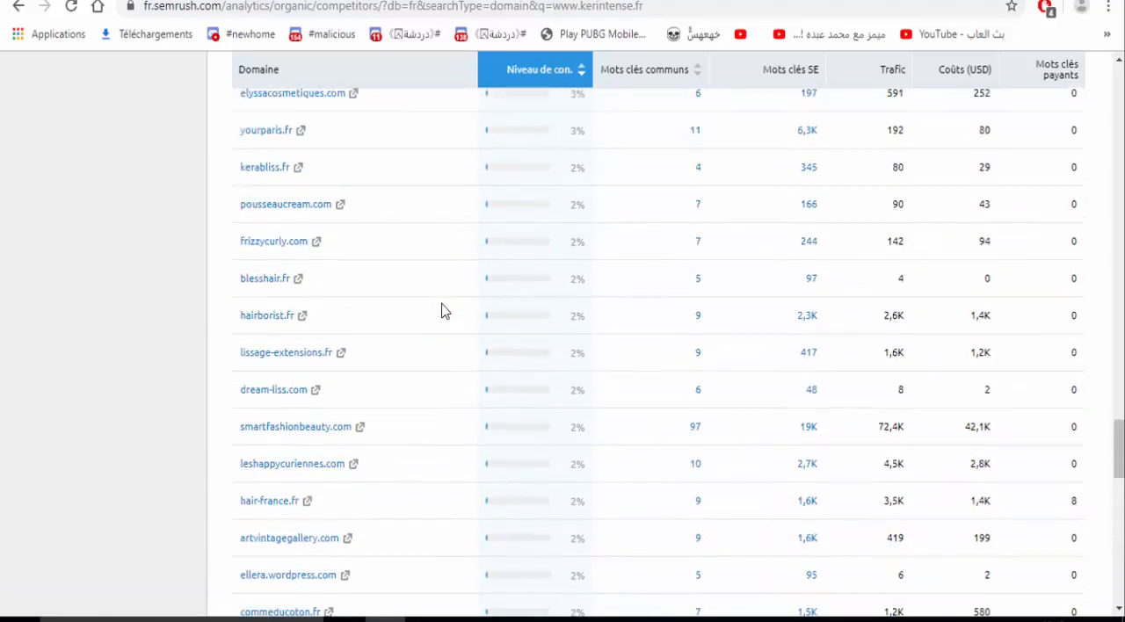
scroll(442, 310, "up", 16)
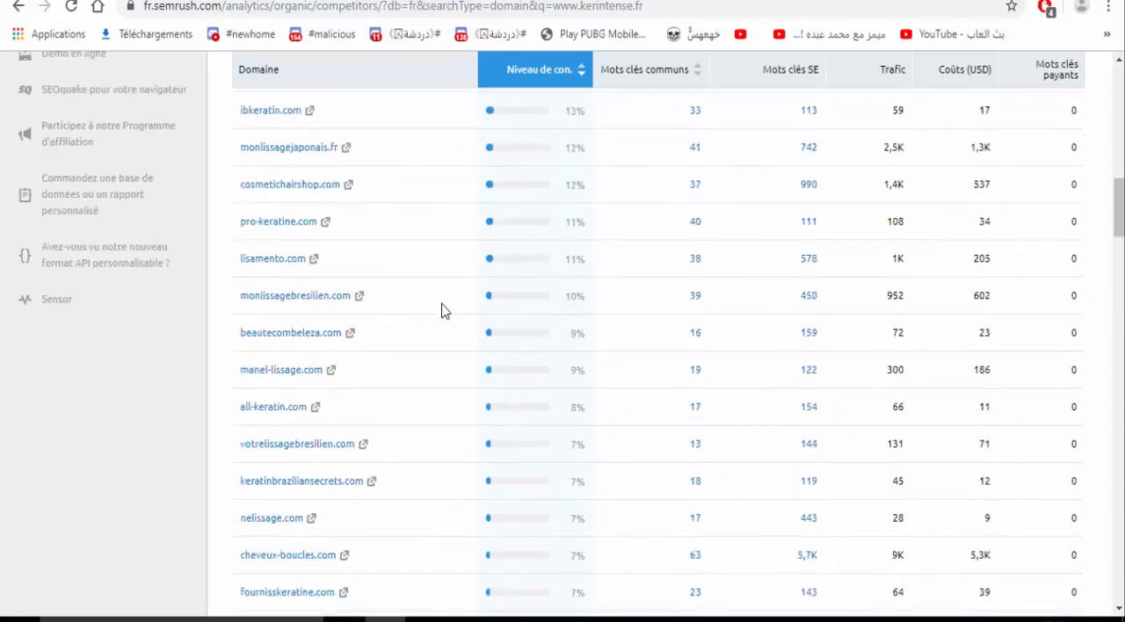
scroll(442, 310, "up", 15)
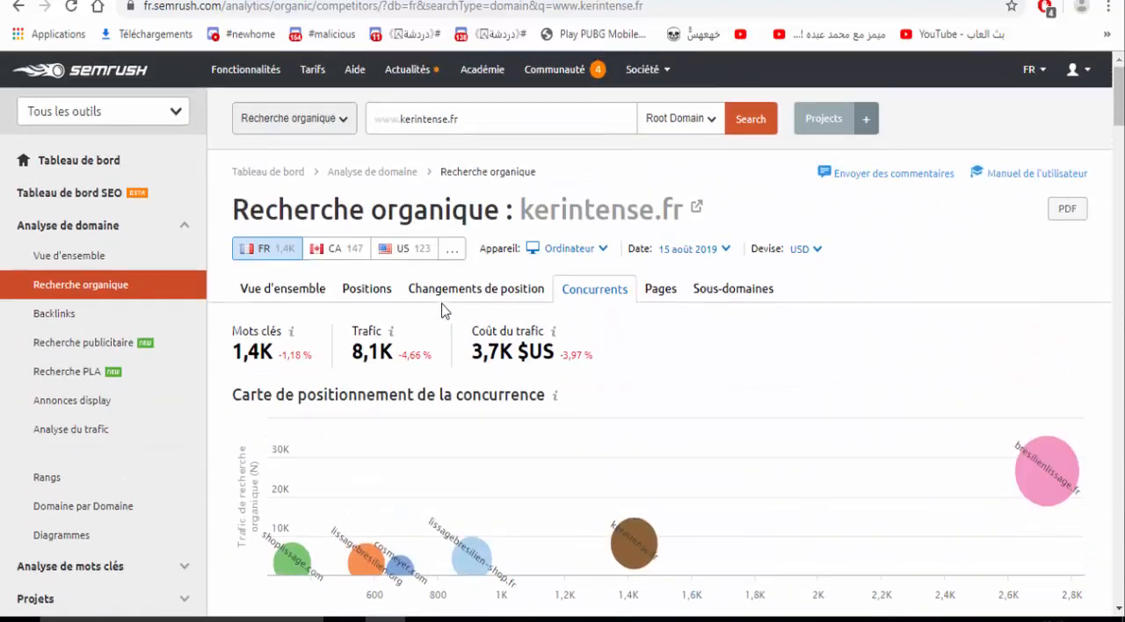
scroll(442, 310, "down", 1)
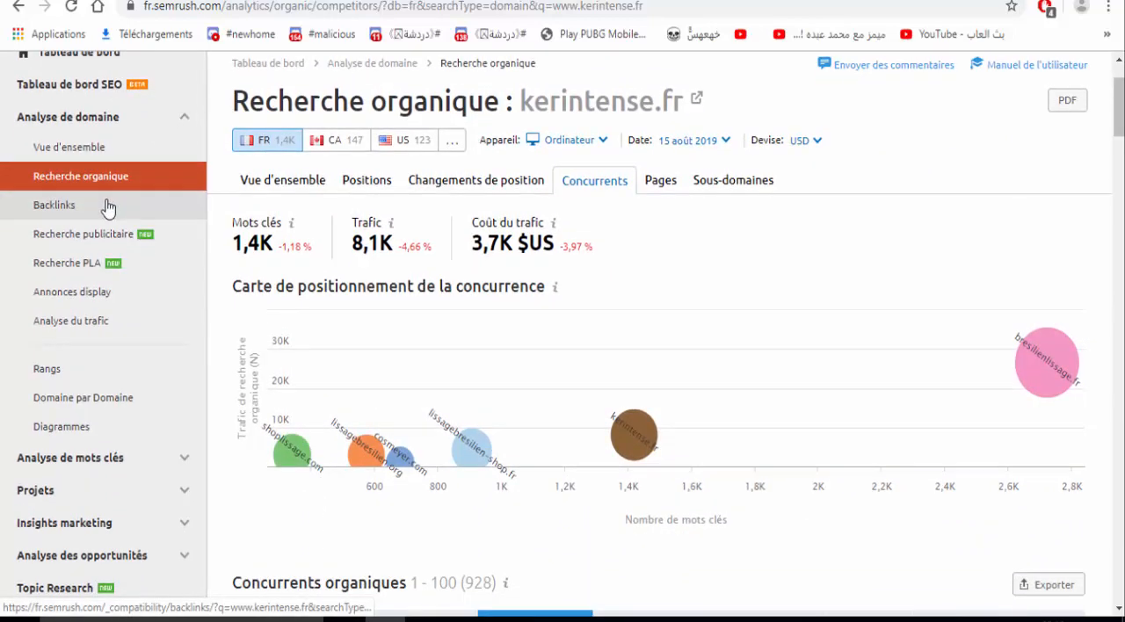
left_click(107, 208)
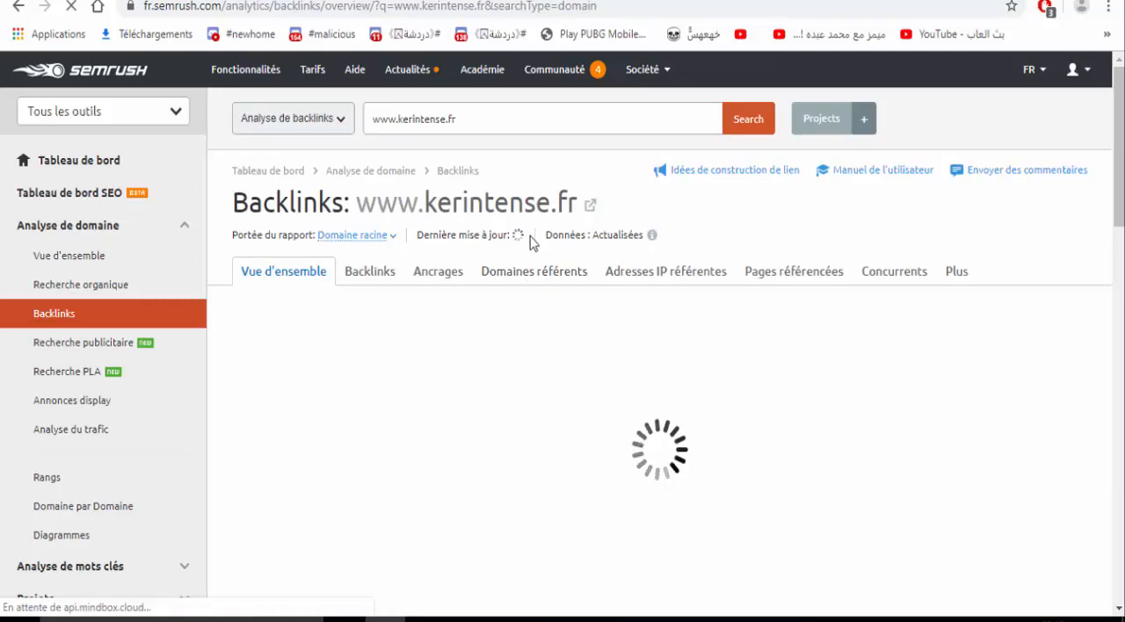
scroll(529, 242, "down", 1)
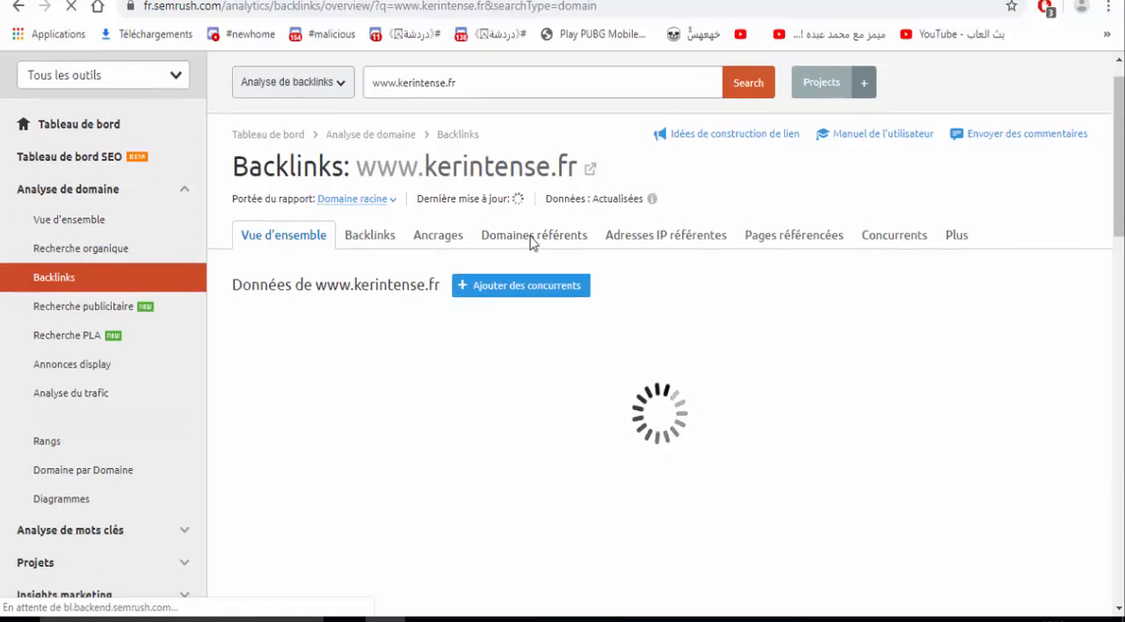
scroll(530, 241, "down", 1)
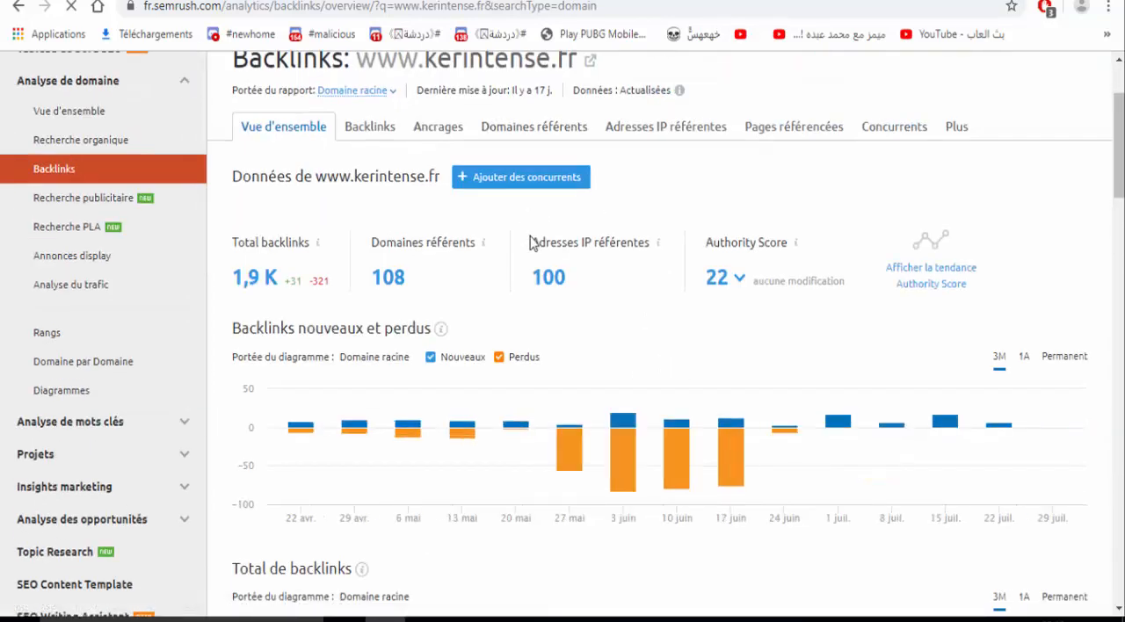
scroll(530, 242, "down", 1)
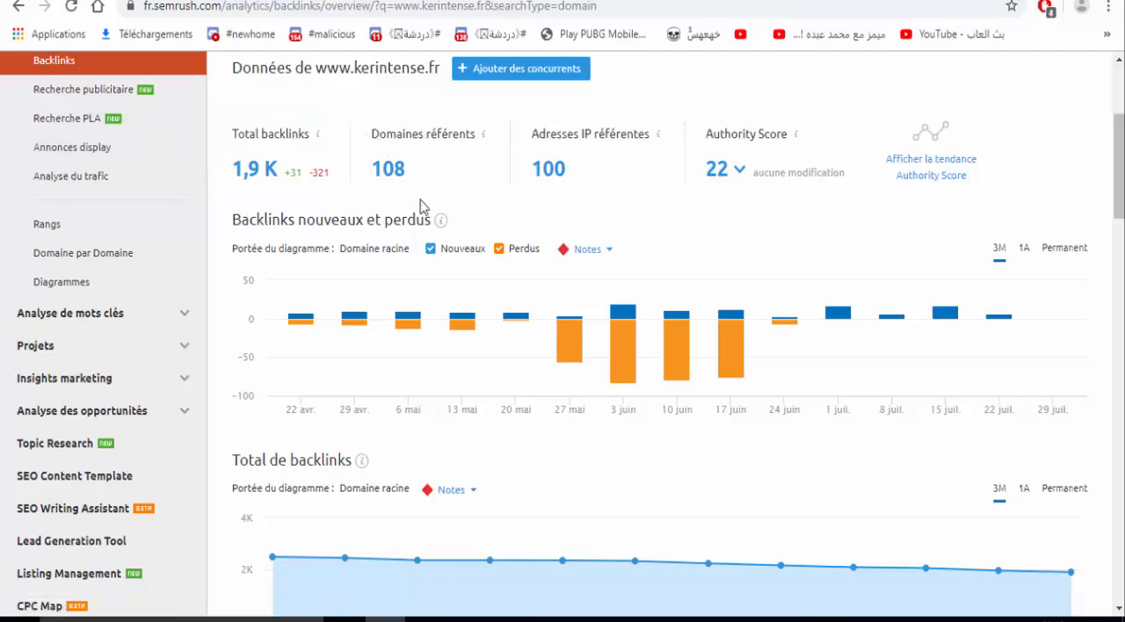
left_click(383, 172)
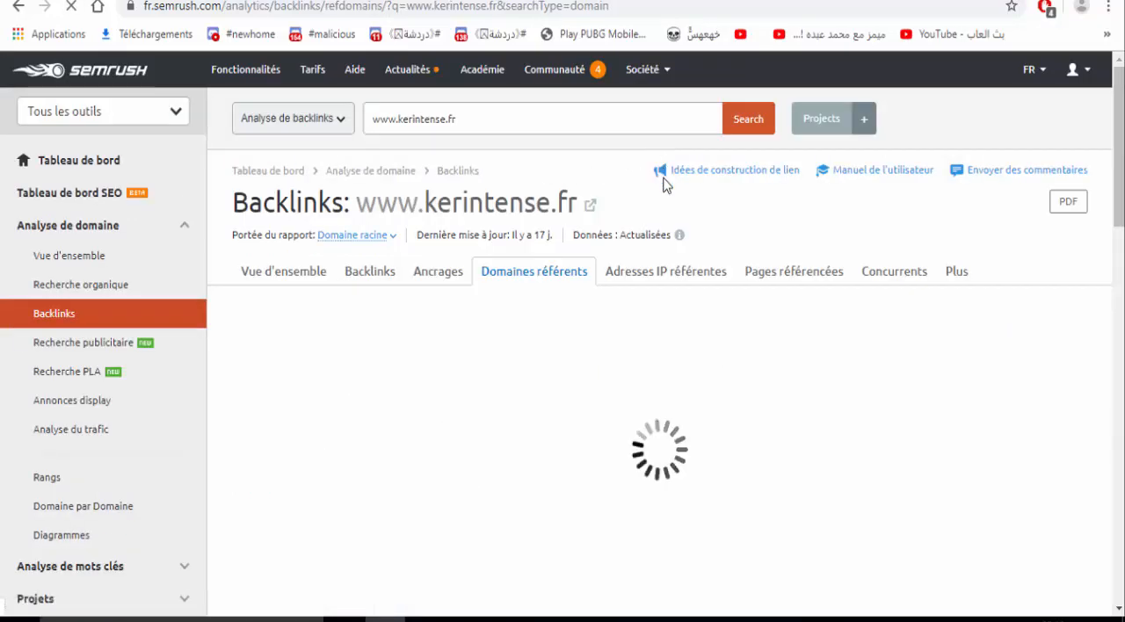
left_click(294, 270)
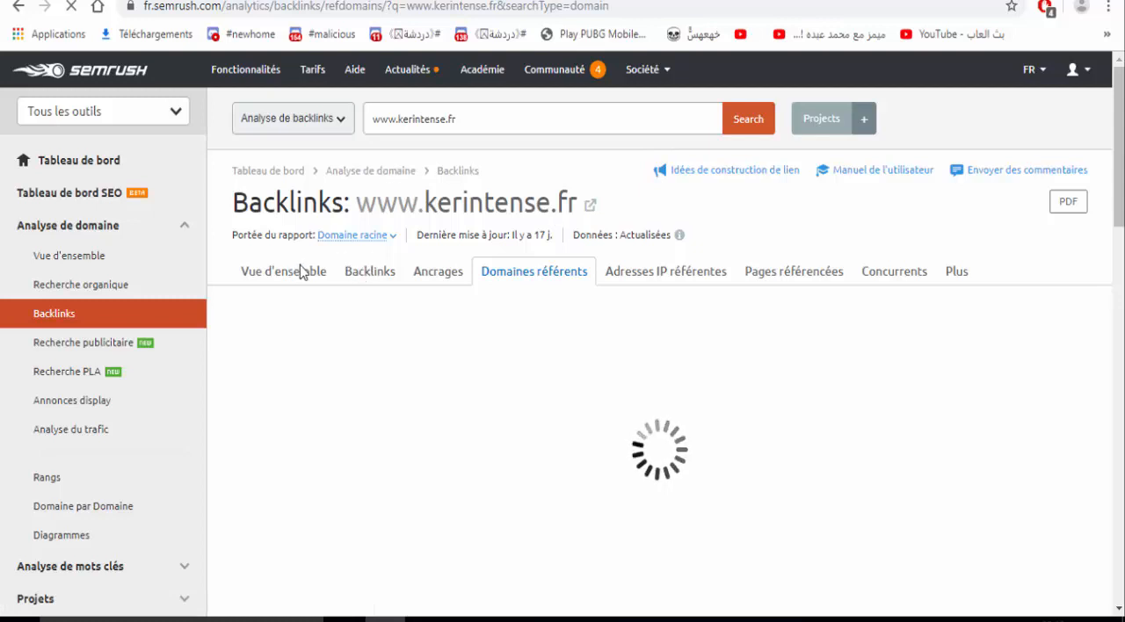
- Open the Vue d'ensemble du domaine report for kerintense.fr and set its database to France
left_click(381, 276)
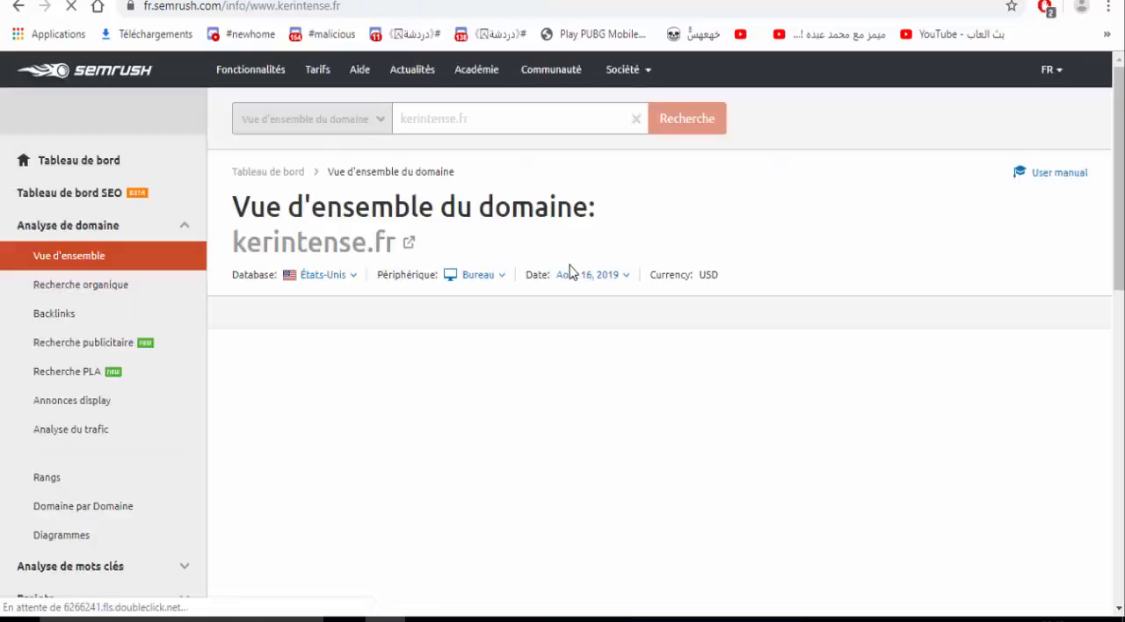
scroll(570, 269, "down", 1)
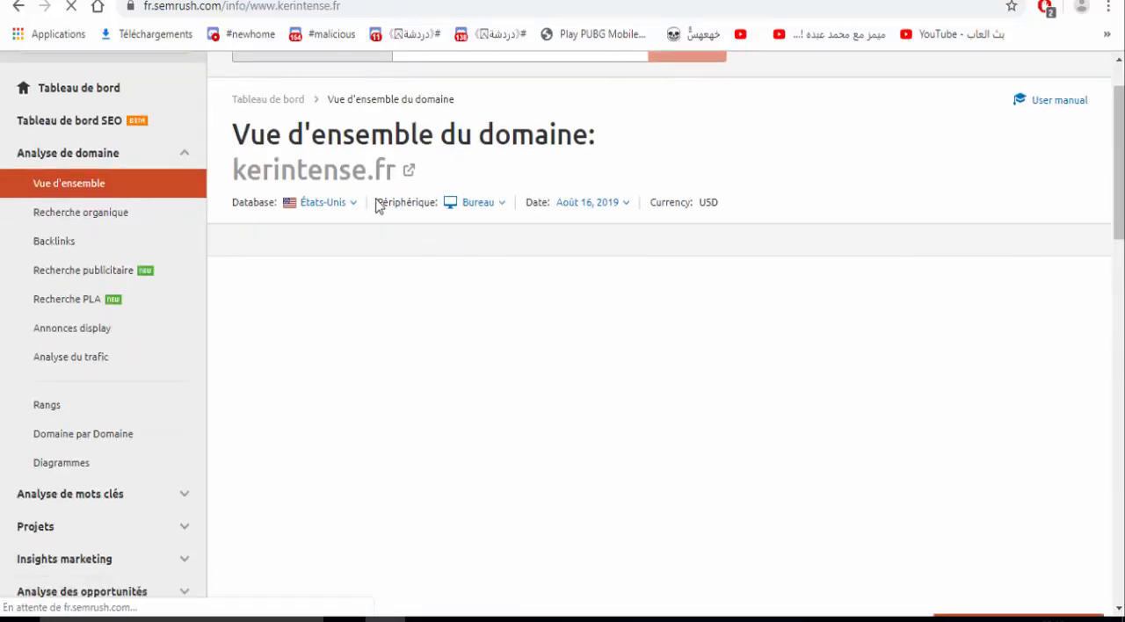
left_click(333, 211)
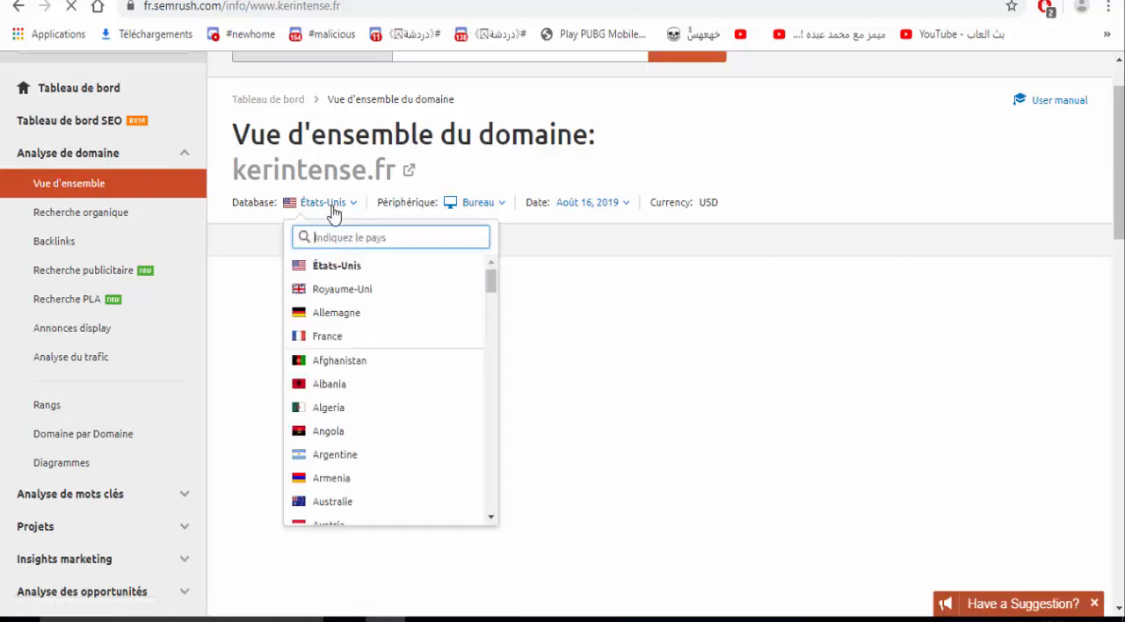
type("fr")
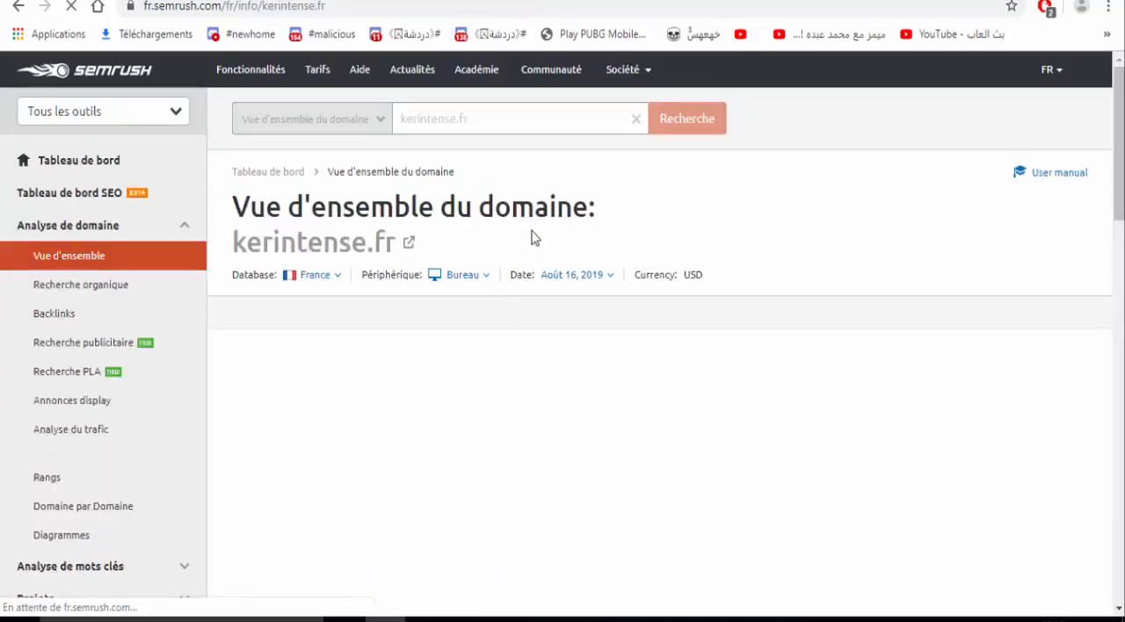
- Examine the organic search, paid search and backlink summaries in the domain overview of kerintense.fr
scroll(531, 237, "down", 1)
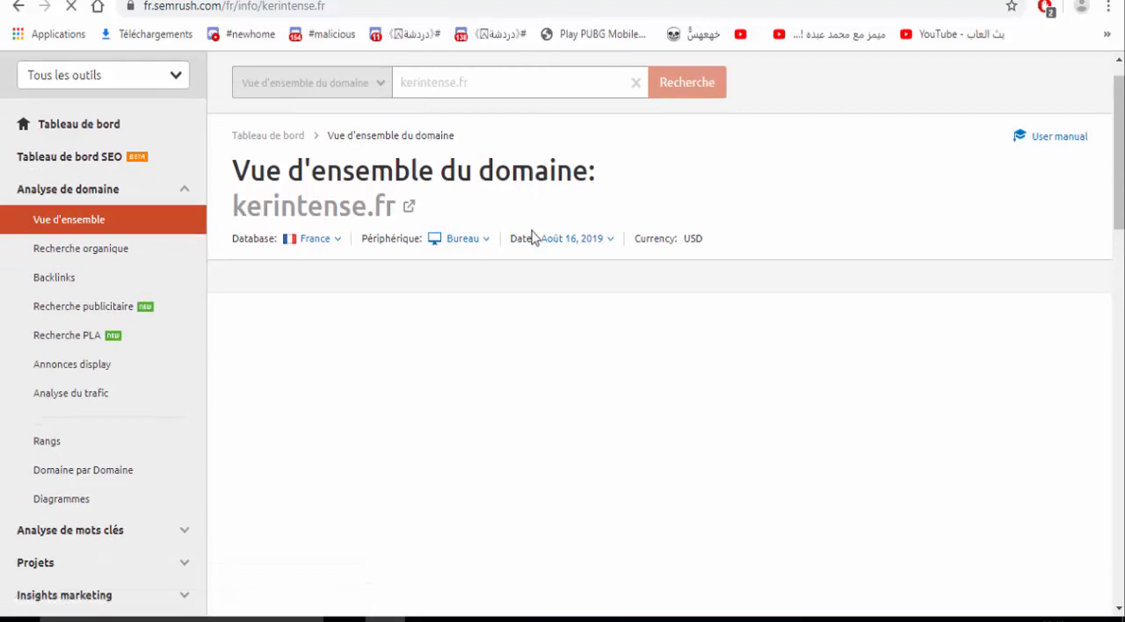
scroll(531, 237, "down", 2)
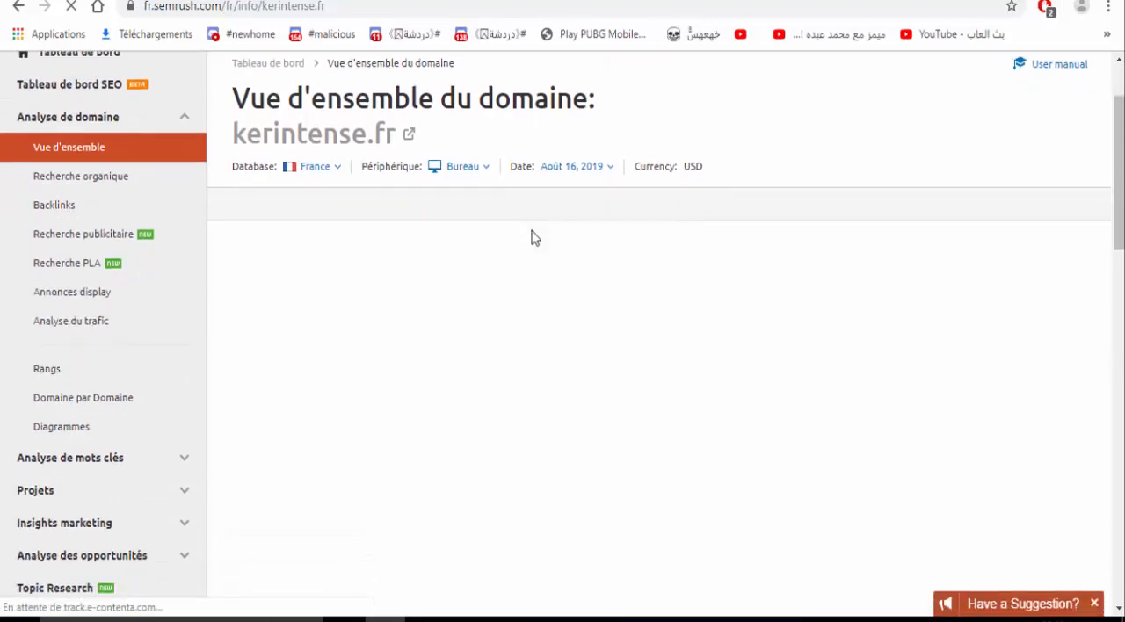
scroll(532, 237, "down", 1)
scroll(532, 237, "down", 1)
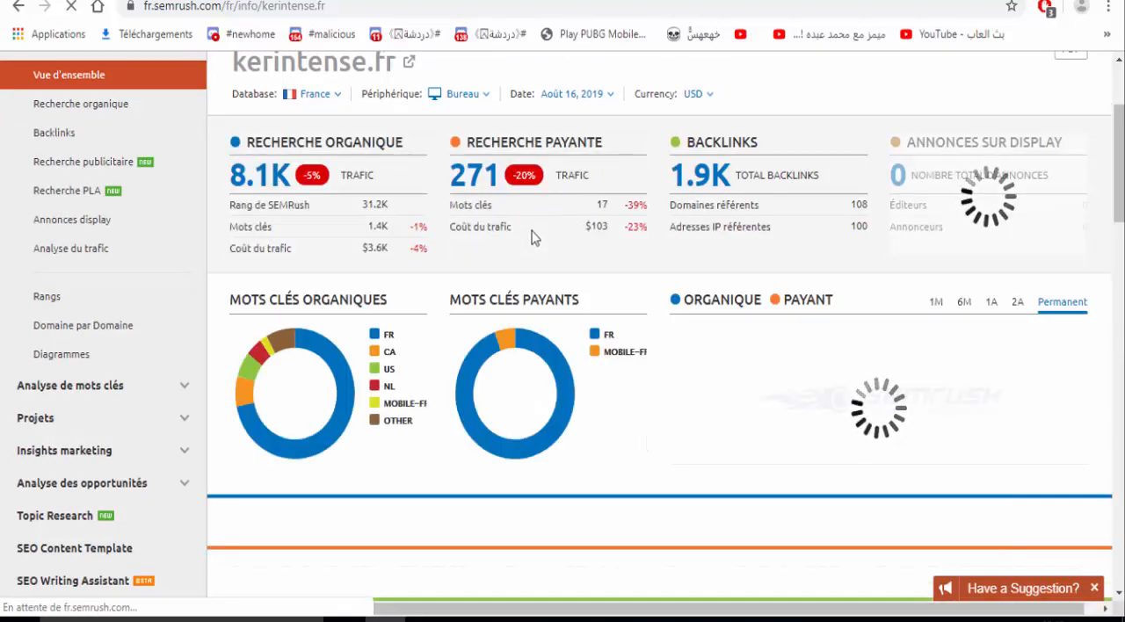
- Examine the organic keywords, organic competitors, branded traffic, paid keywords, paid competitors and sample ads in the domain overview of kerintense.fr
scroll(529, 299, "down", 1)
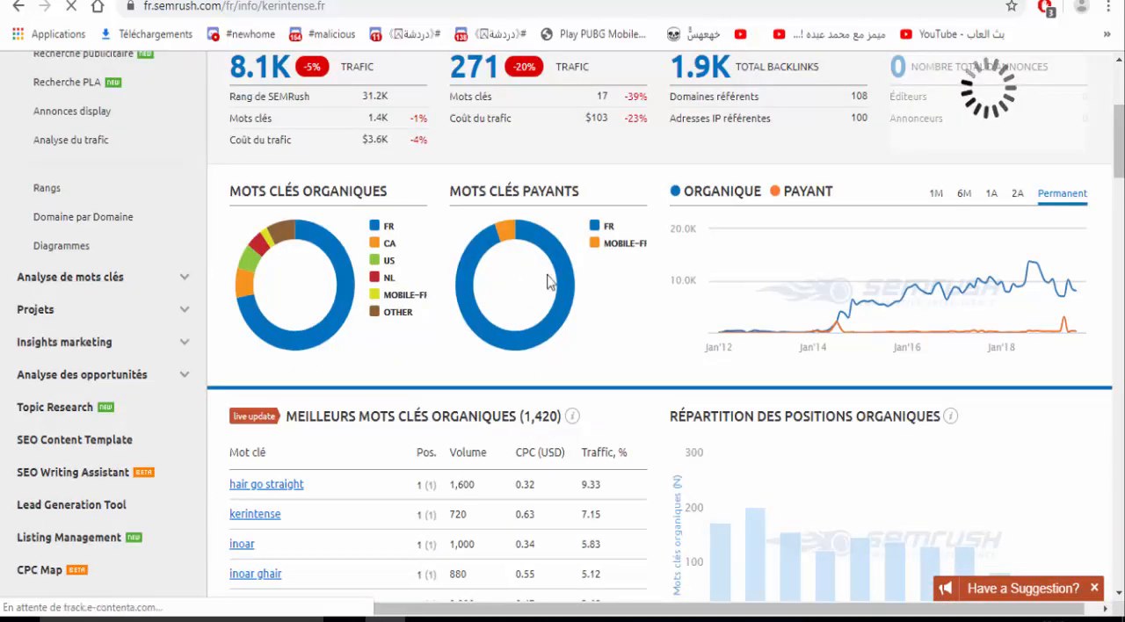
scroll(547, 281, "down", 3)
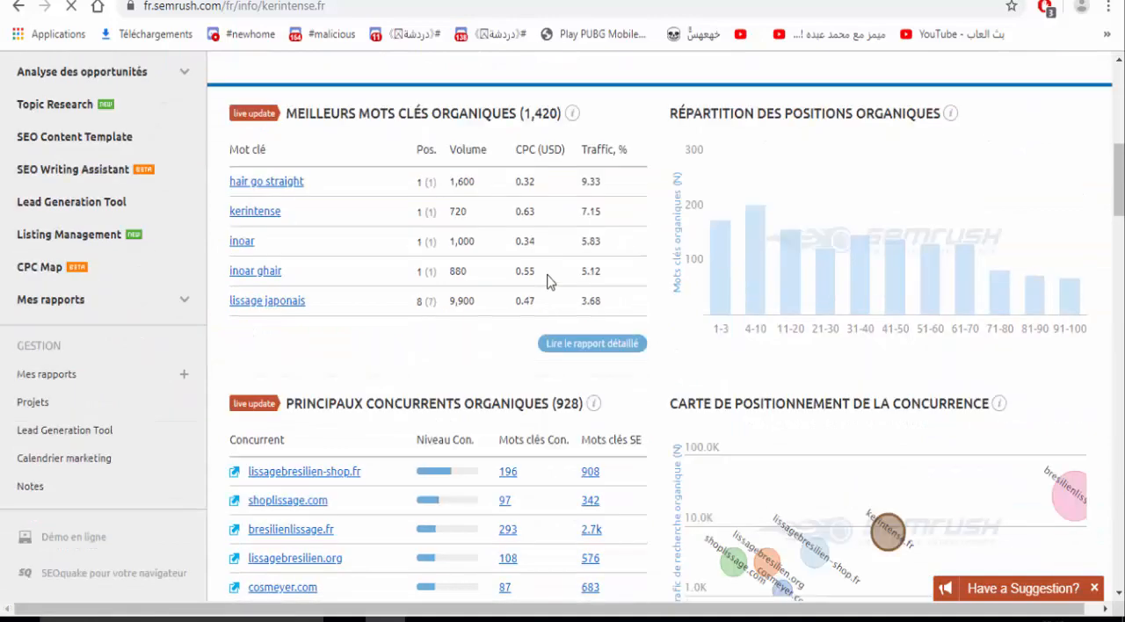
scroll(547, 281, "down", 4)
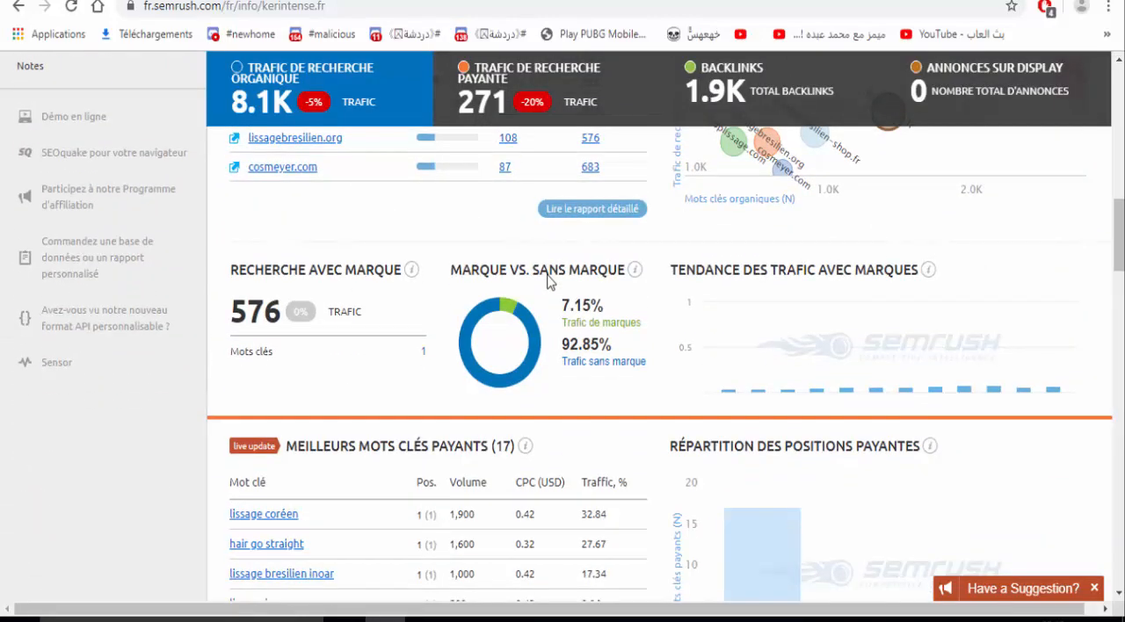
scroll(547, 279, "down", 1)
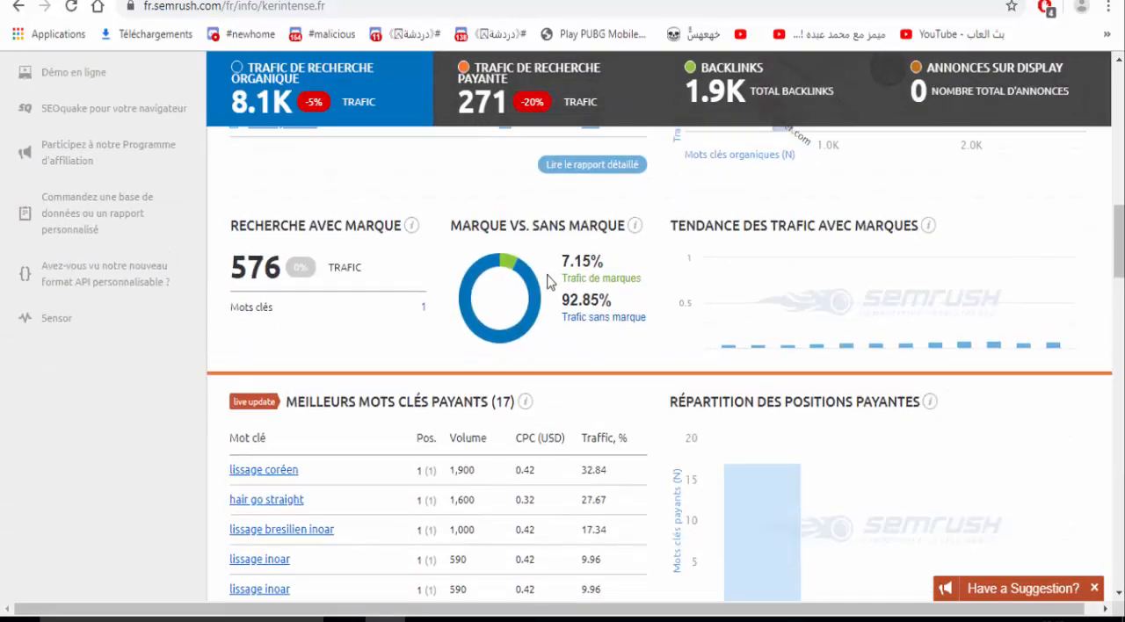
scroll(497, 395, "down", 3)
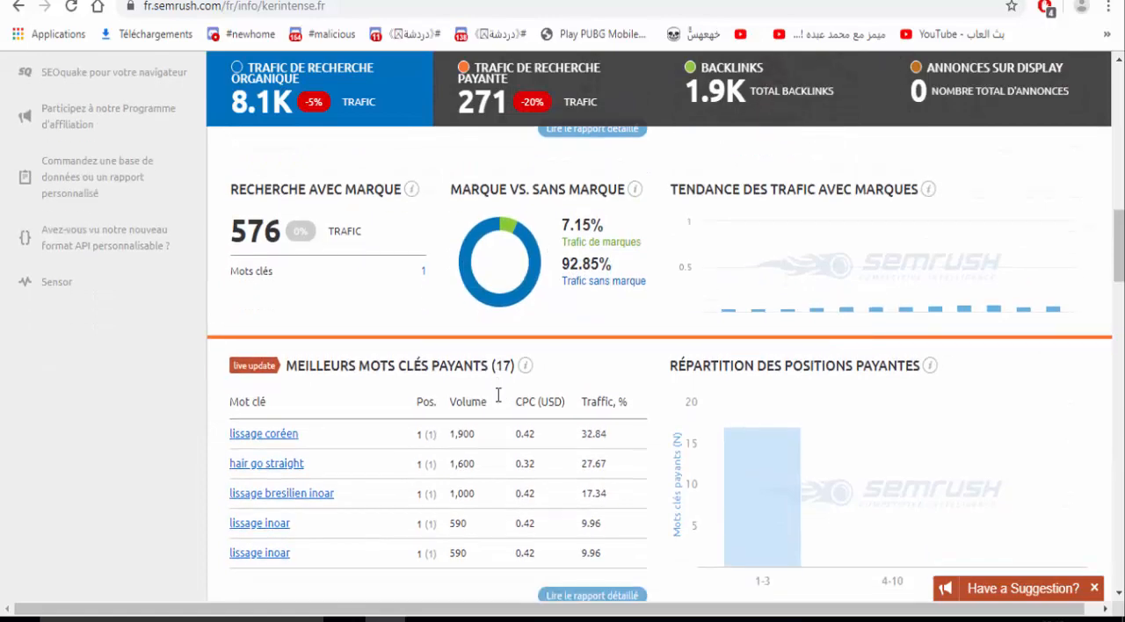
scroll(498, 395, "down", 3)
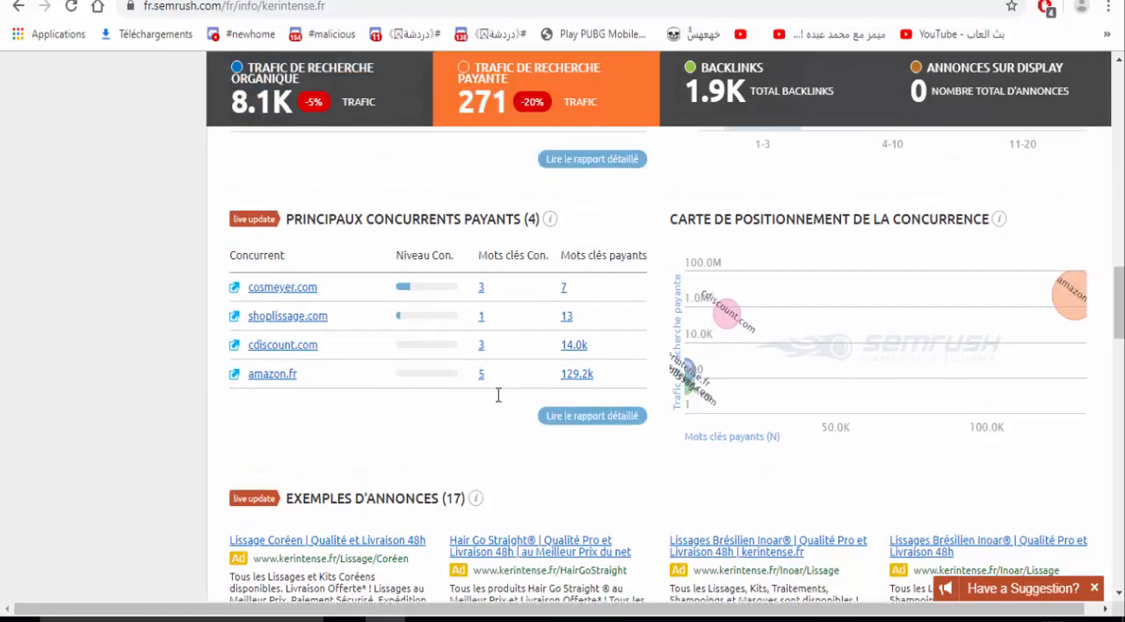
scroll(497, 395, "down", 3)
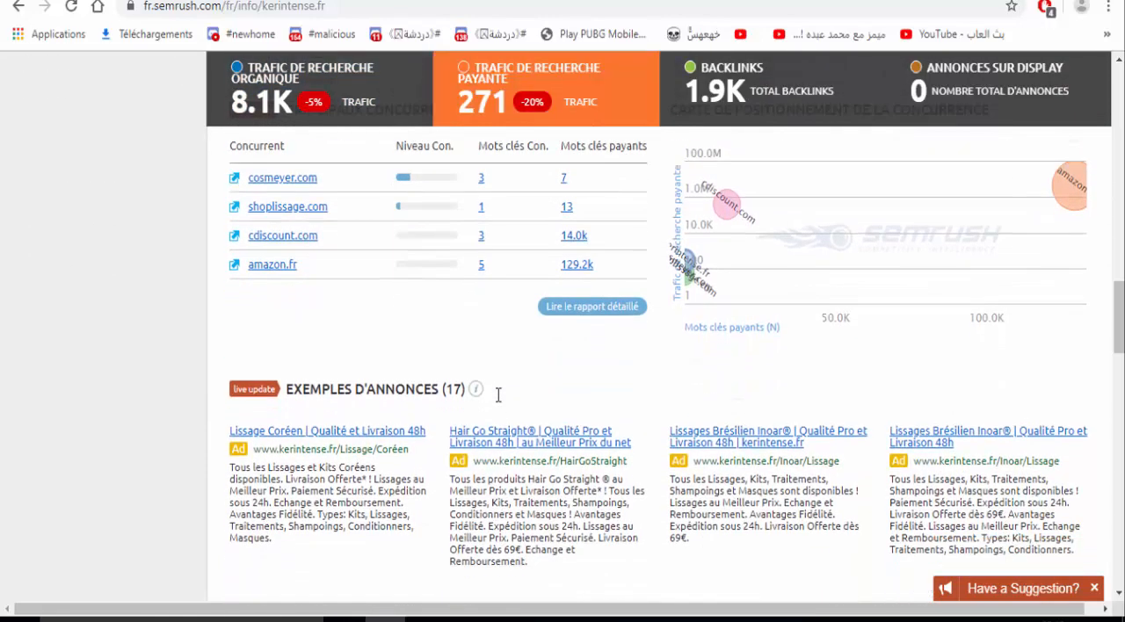
scroll(497, 394, "down", 3)
scroll(334, 304, "up", 2)
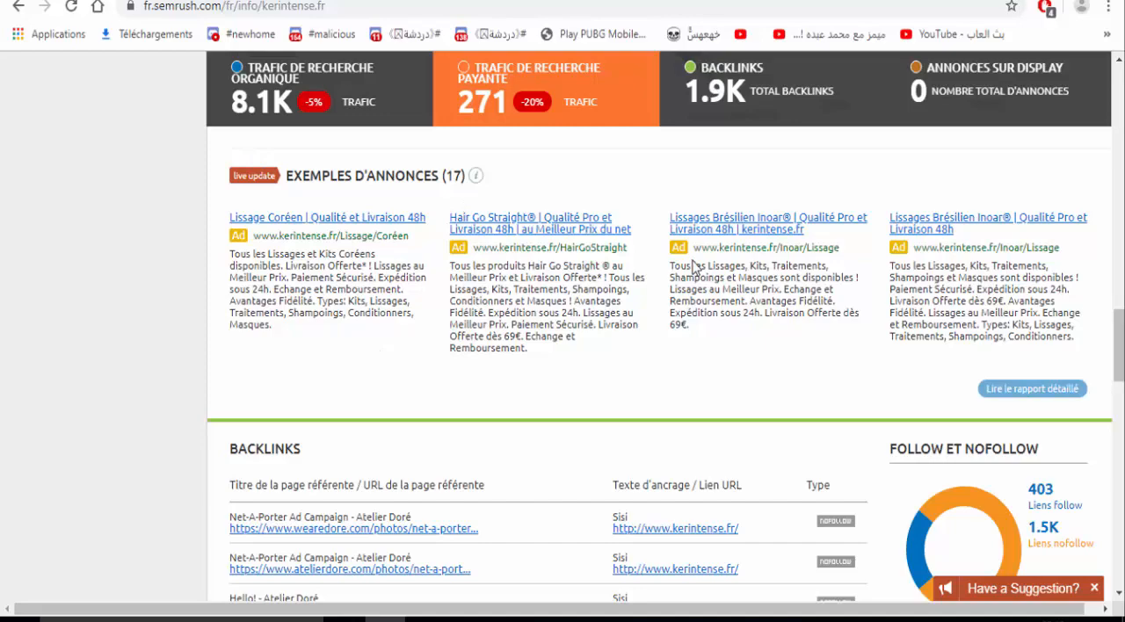
- Review the overview's backlinks section for kerintense.fr, including follow/nofollow split, backlink types, top anchors, referring domains and referenced pages
scroll(694, 266, "down", 5)
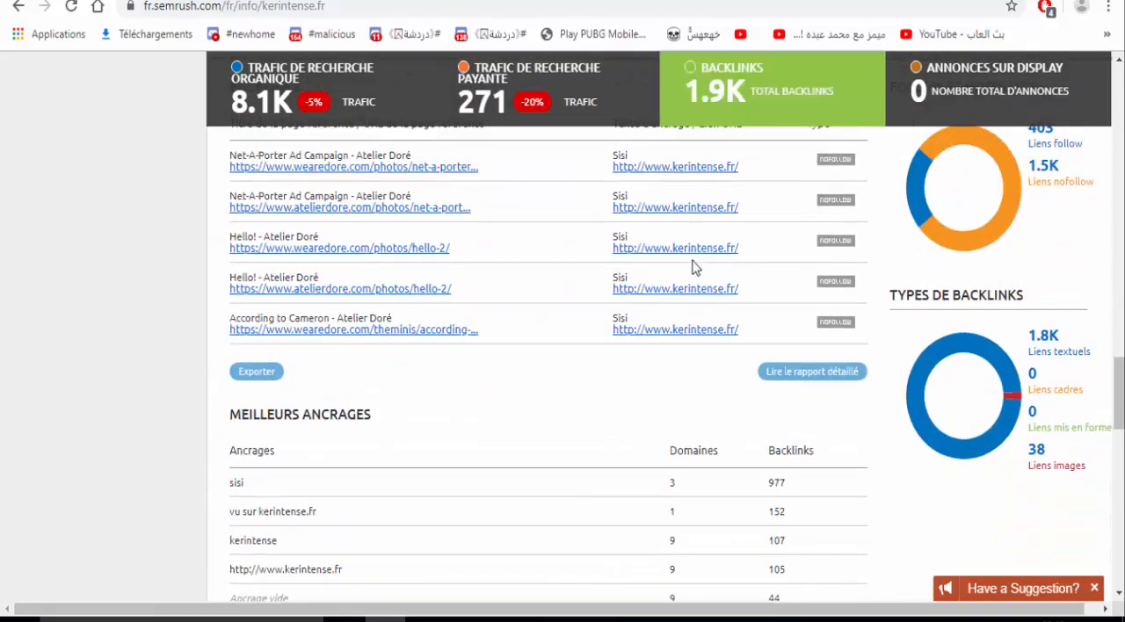
scroll(693, 266, "up", 1)
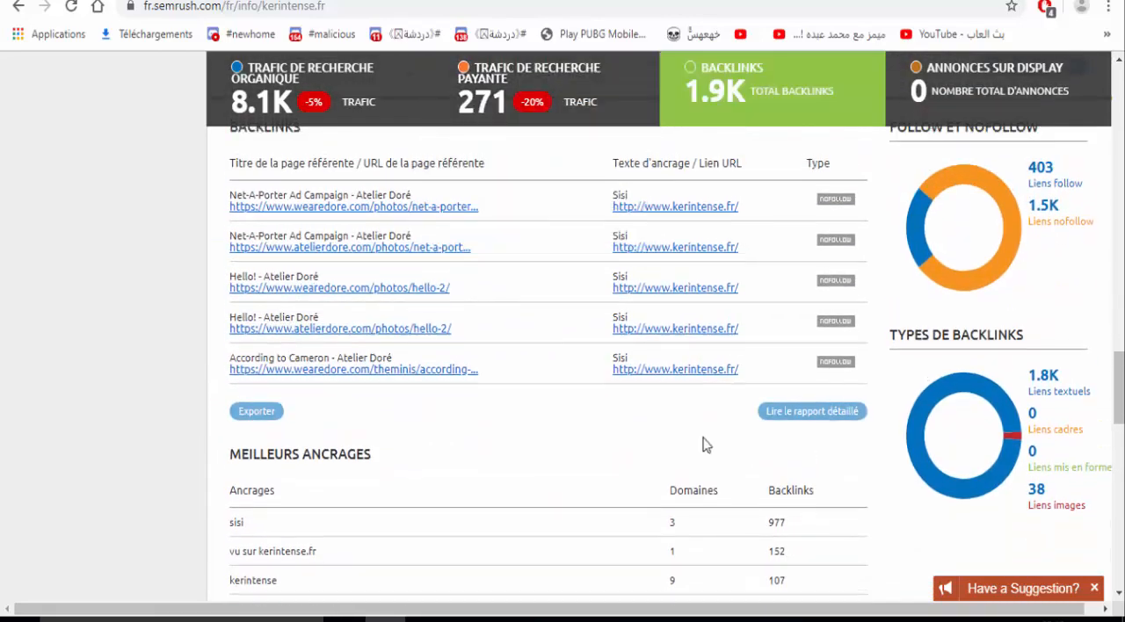
scroll(707, 446, "up", 3)
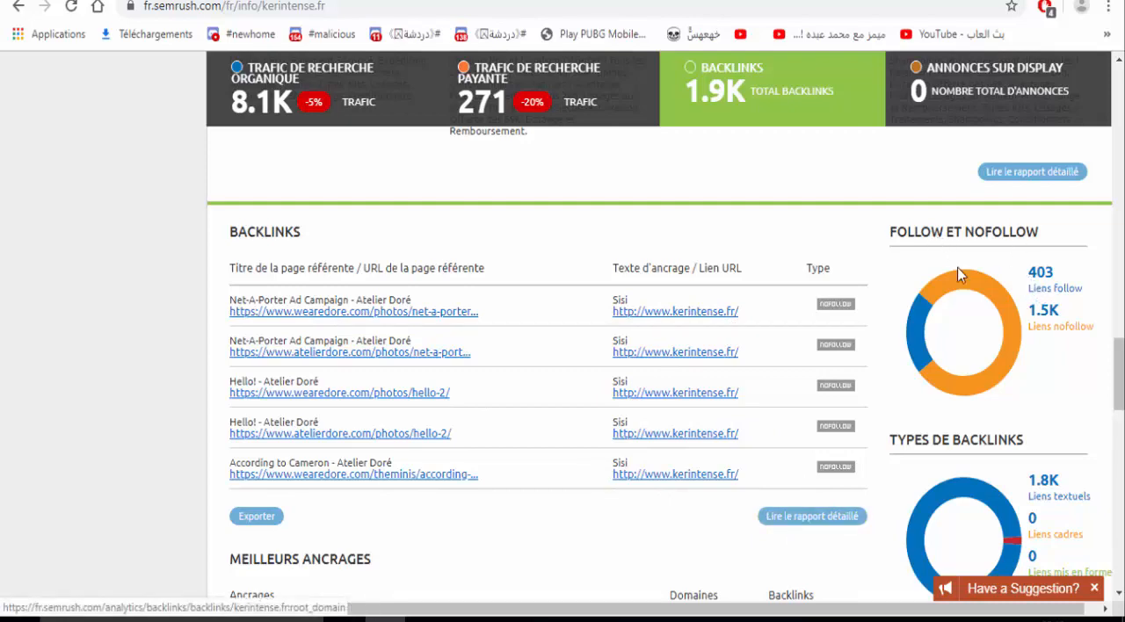
mouse_move(966, 283)
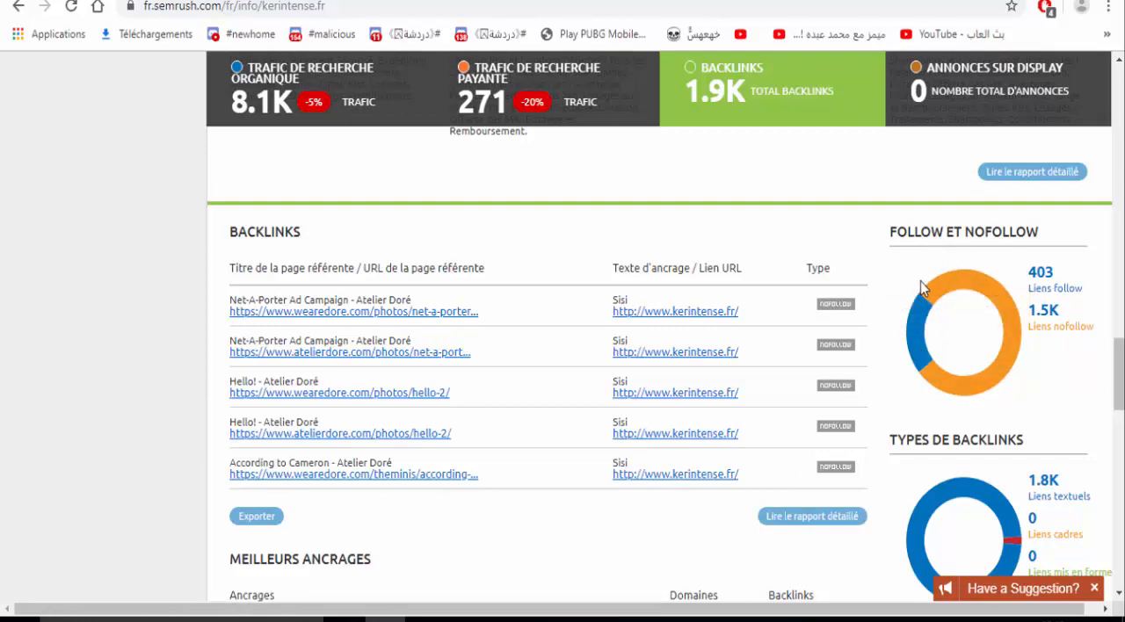
scroll(688, 253, "down", 2)
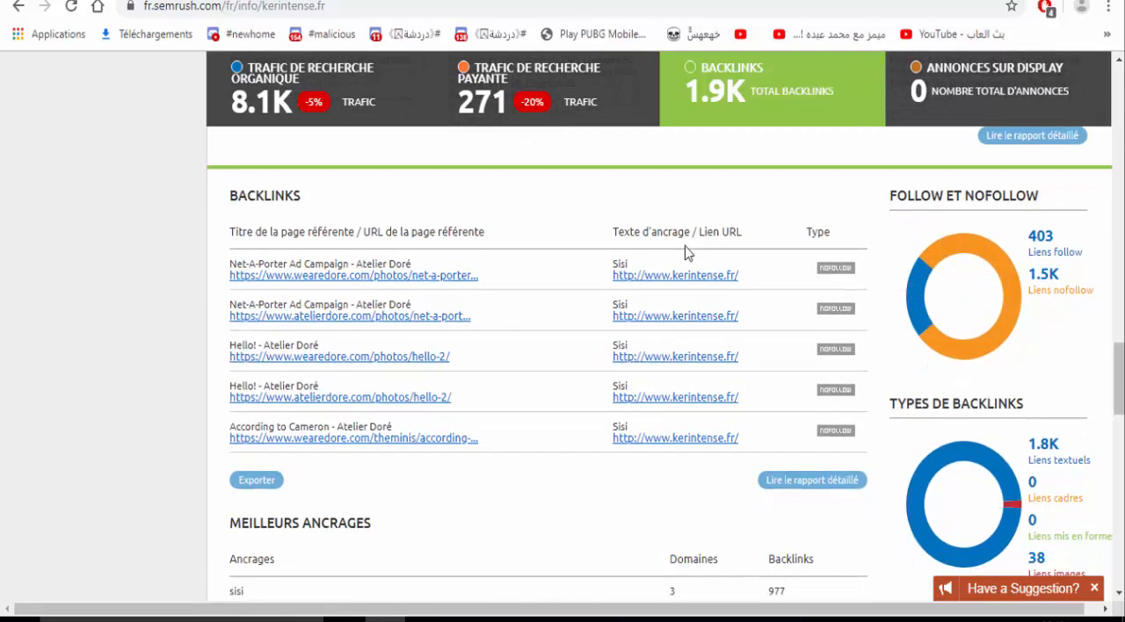
scroll(688, 252, "down", 1)
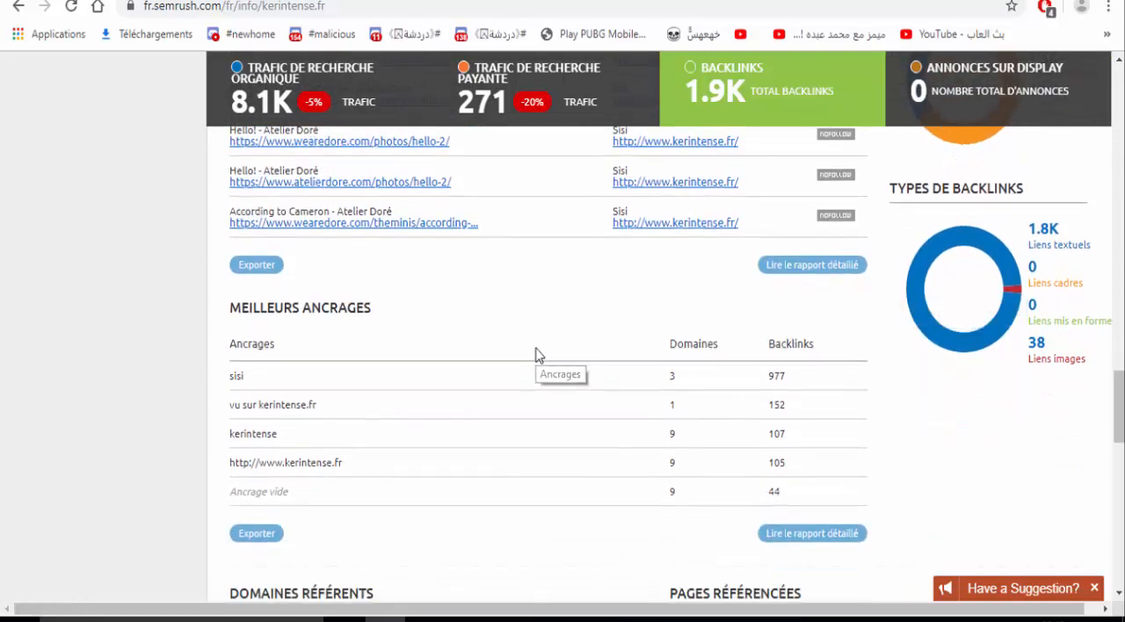
scroll(536, 354, "up", 1)
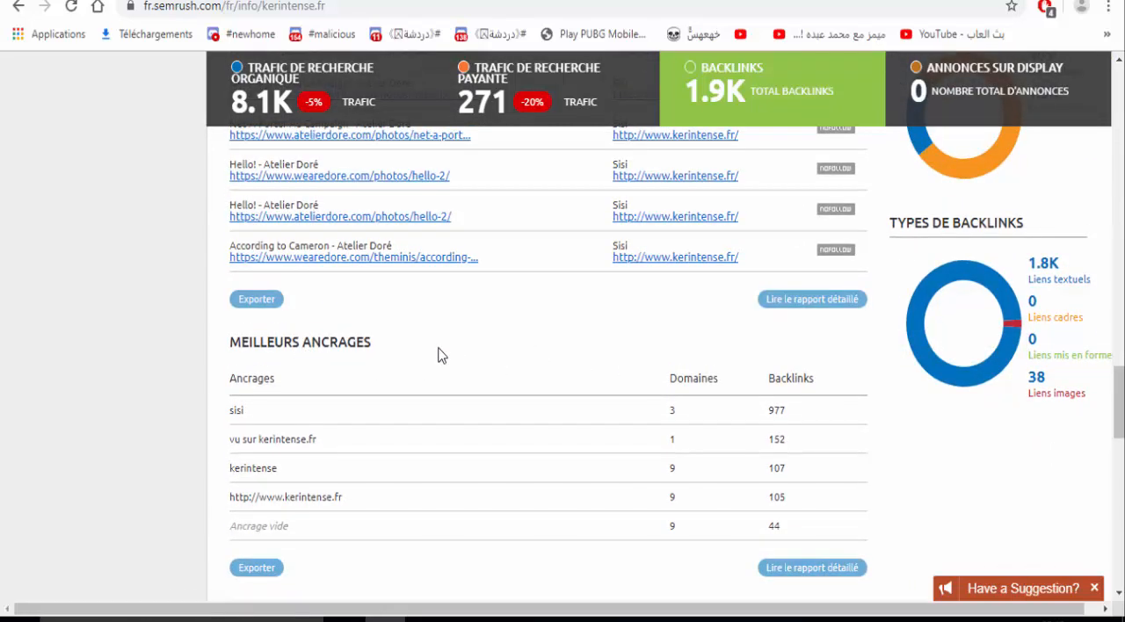
scroll(442, 355, "down", 1)
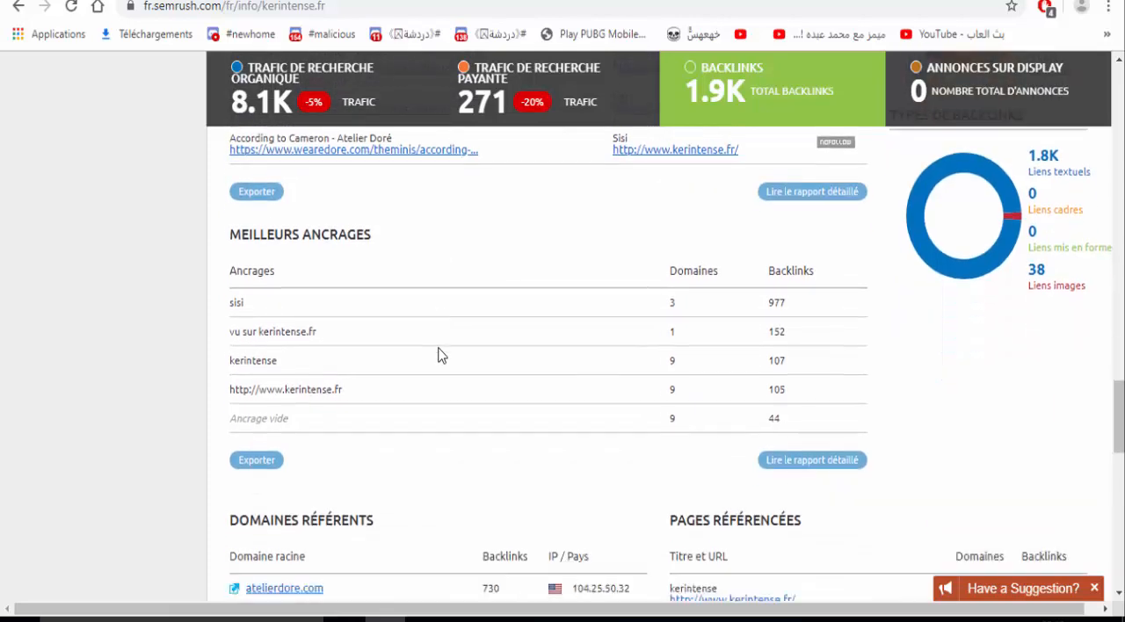
scroll(441, 355, "up", 1)
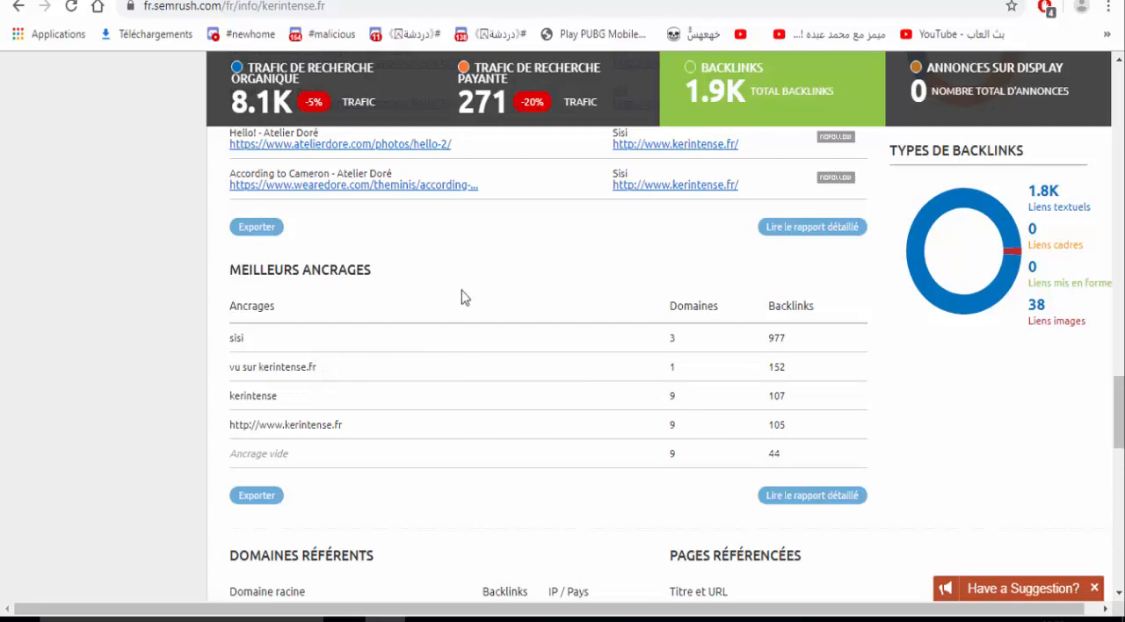
scroll(579, 255, "down", 5)
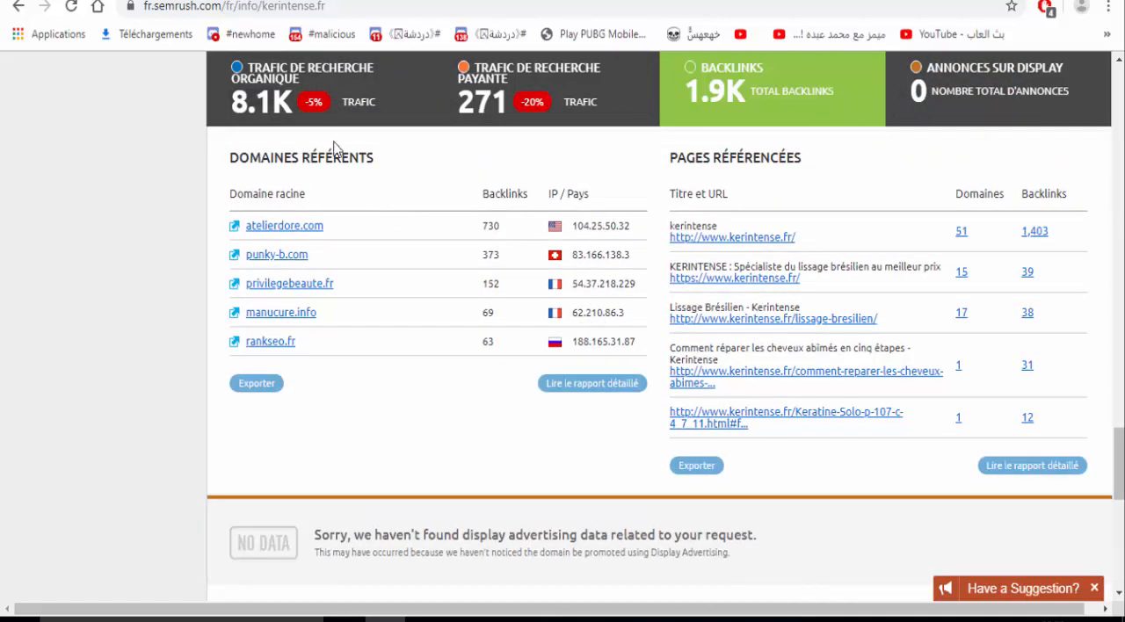
- Open the detailed Domaines référents report for kerintense.fr and look through its list of referring domains
left_click(565, 389)
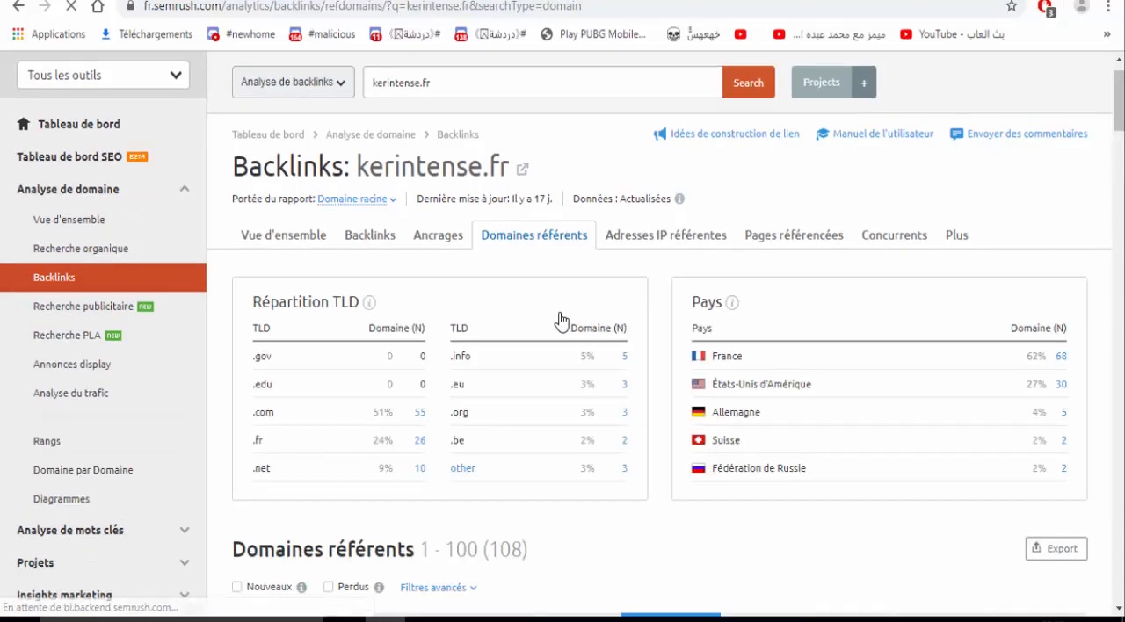
scroll(561, 322, "down", 1)
scroll(561, 321, "down", 4)
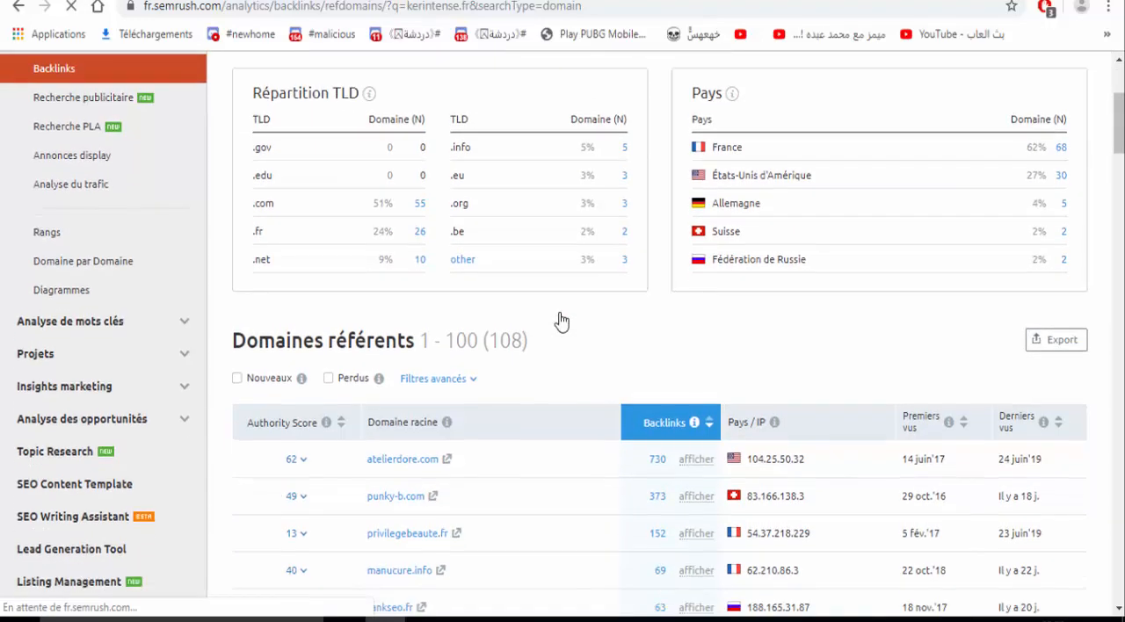
scroll(560, 322, "down", 2)
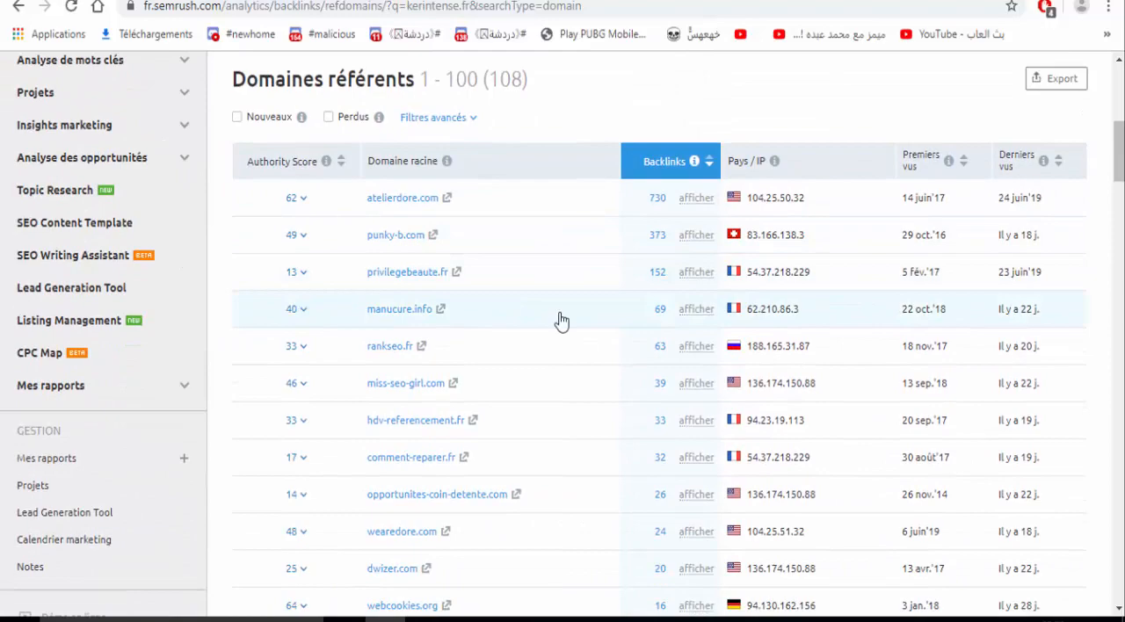
scroll(560, 322, "down", 3)
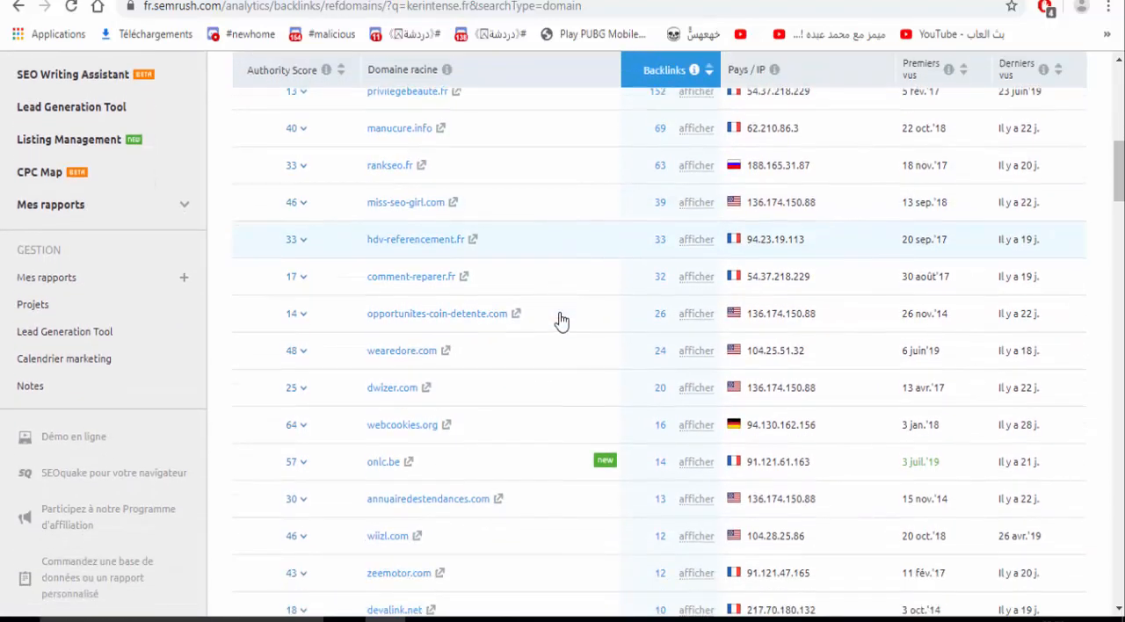
scroll(561, 322, "down", 6)
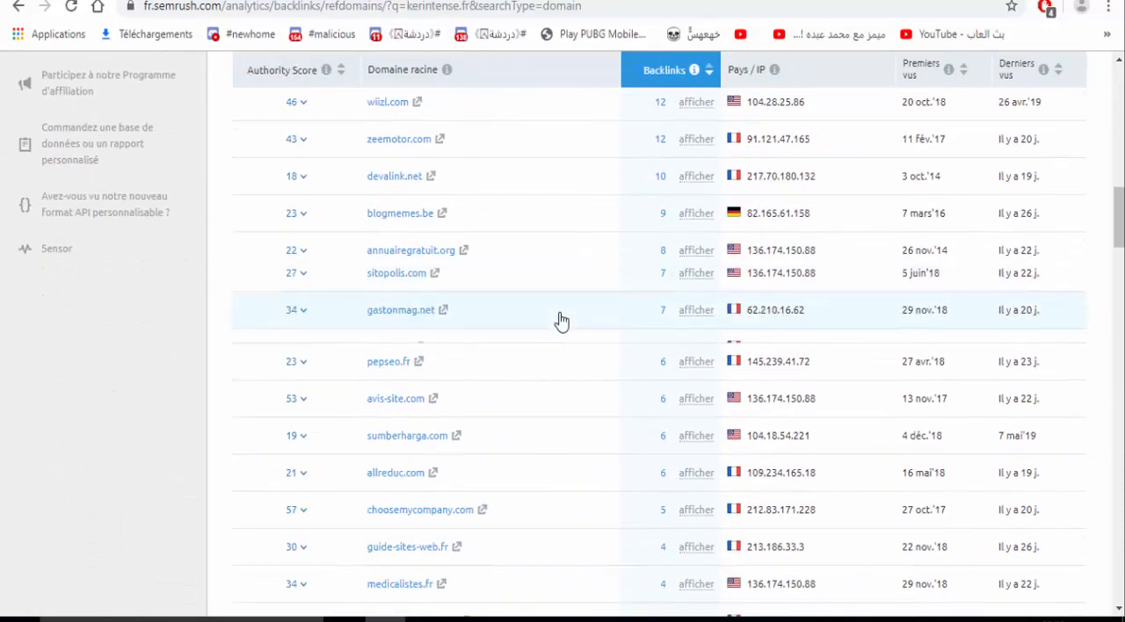
scroll(560, 321, "down", 7)
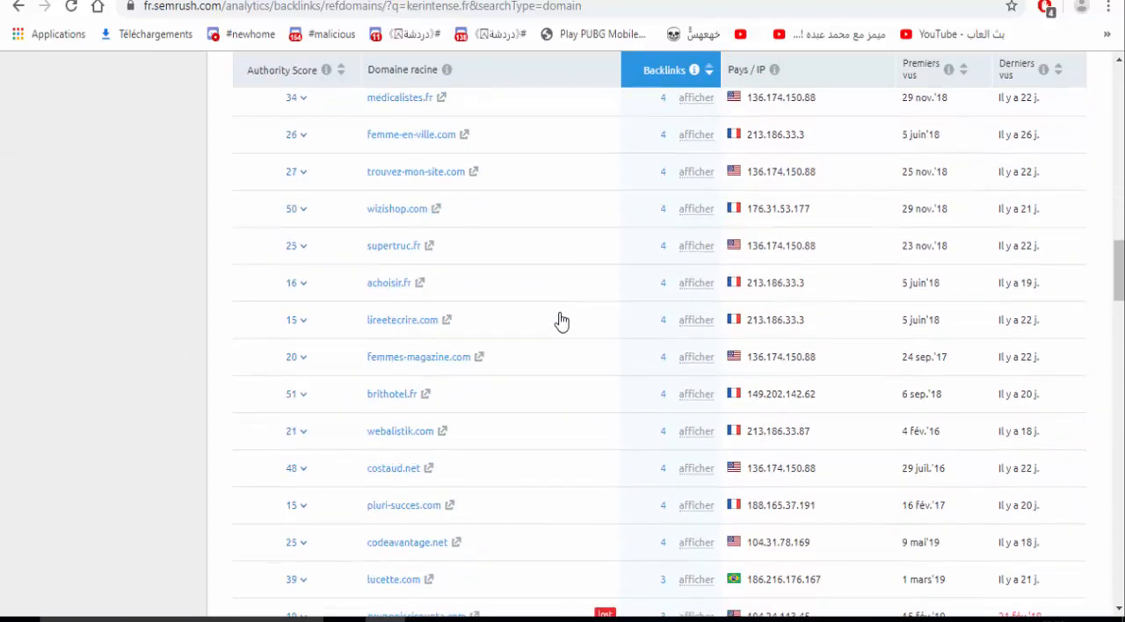
scroll(561, 322, "down", 3)
- Go back up the referring domains list and examine the TLD and country distributions of kerintense.fr's referring domains
scroll(561, 322, "up", 12)
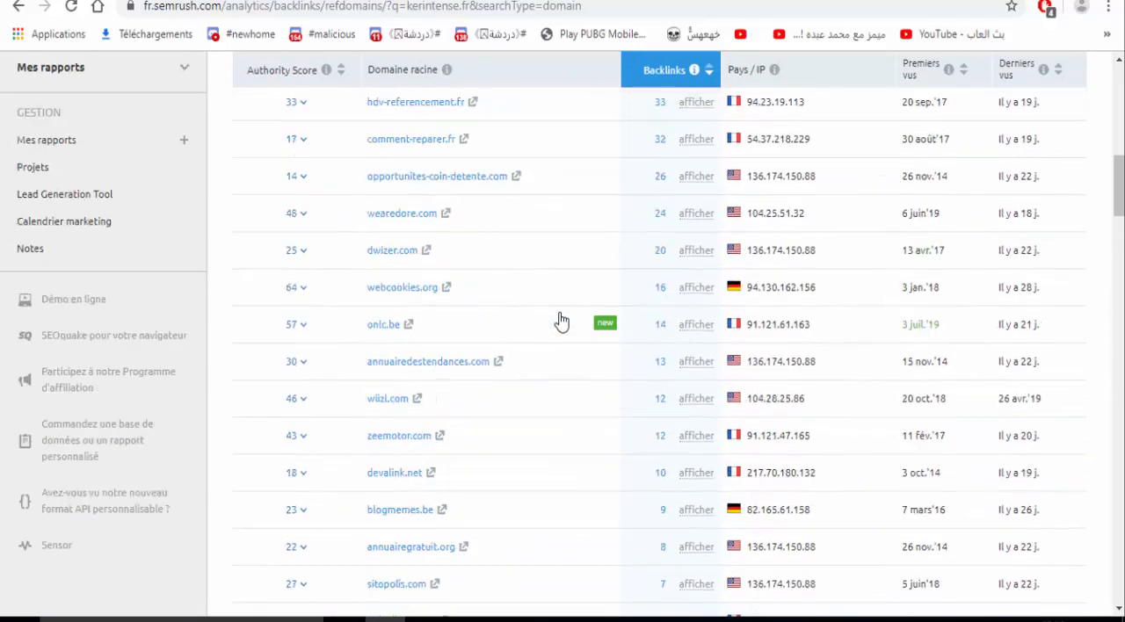
scroll(561, 322, "up", 4)
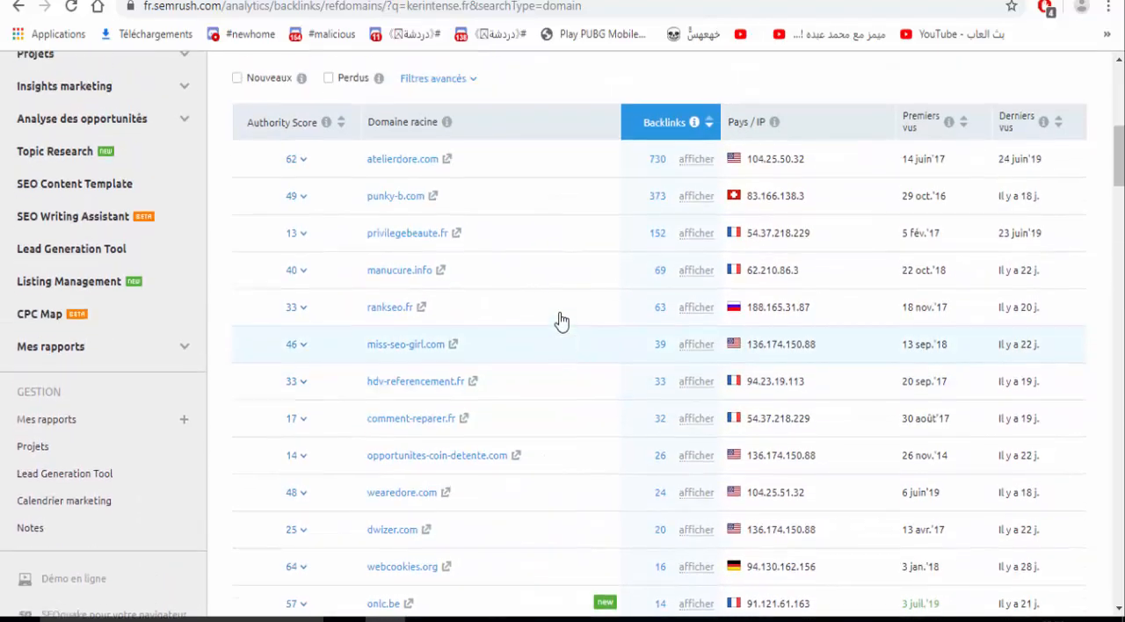
scroll(560, 322, "up", 4)
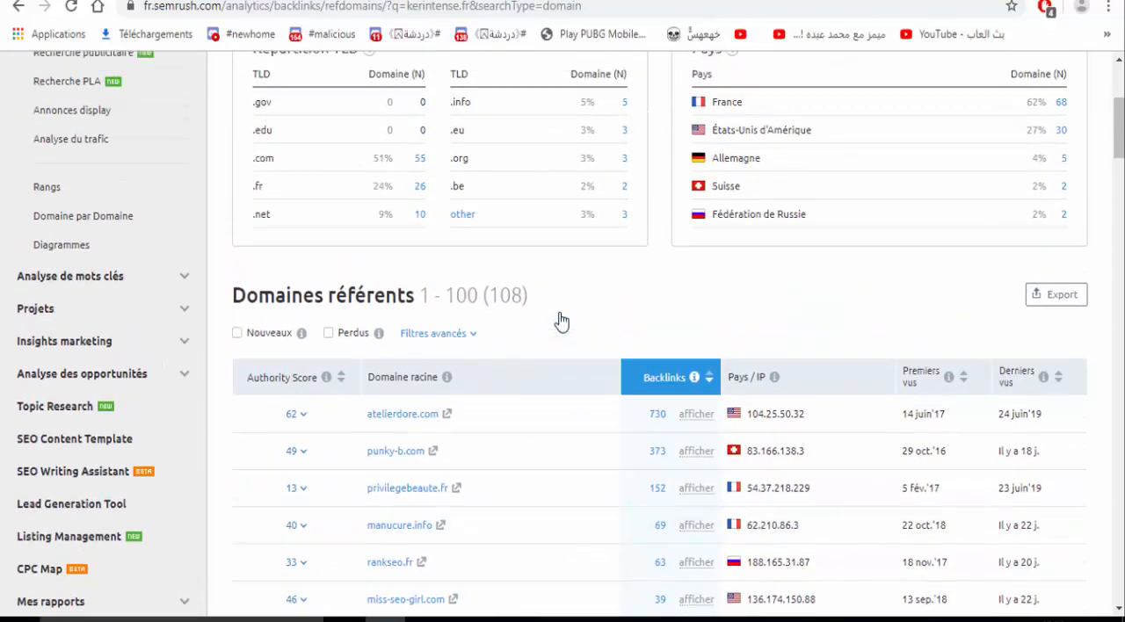
scroll(560, 322, "up", 2)
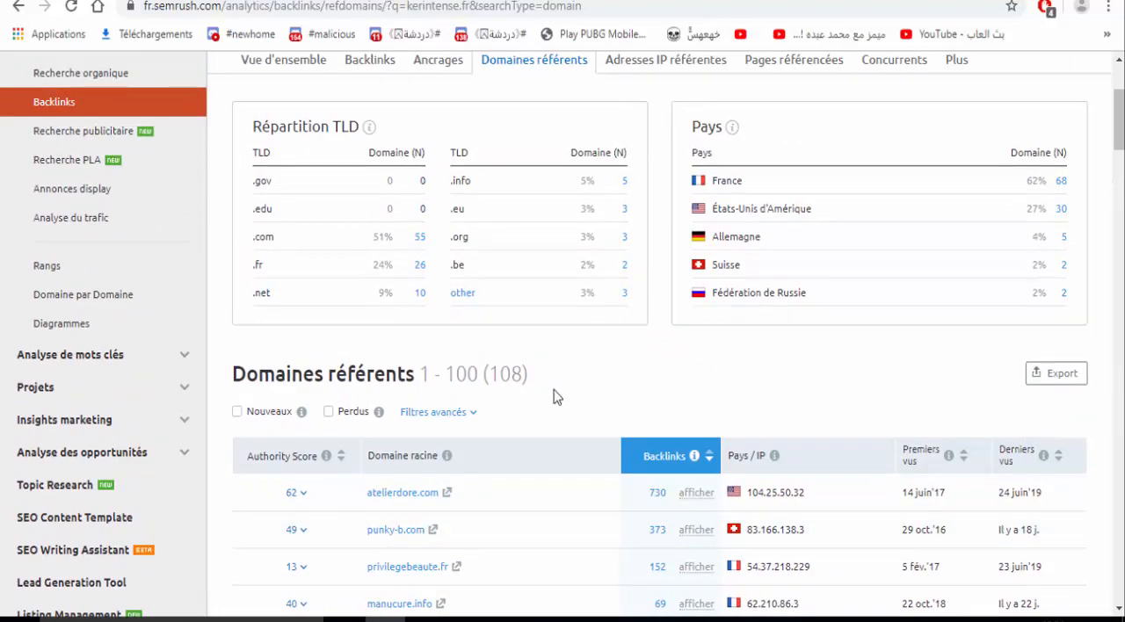
scroll(554, 397, "up", 3)
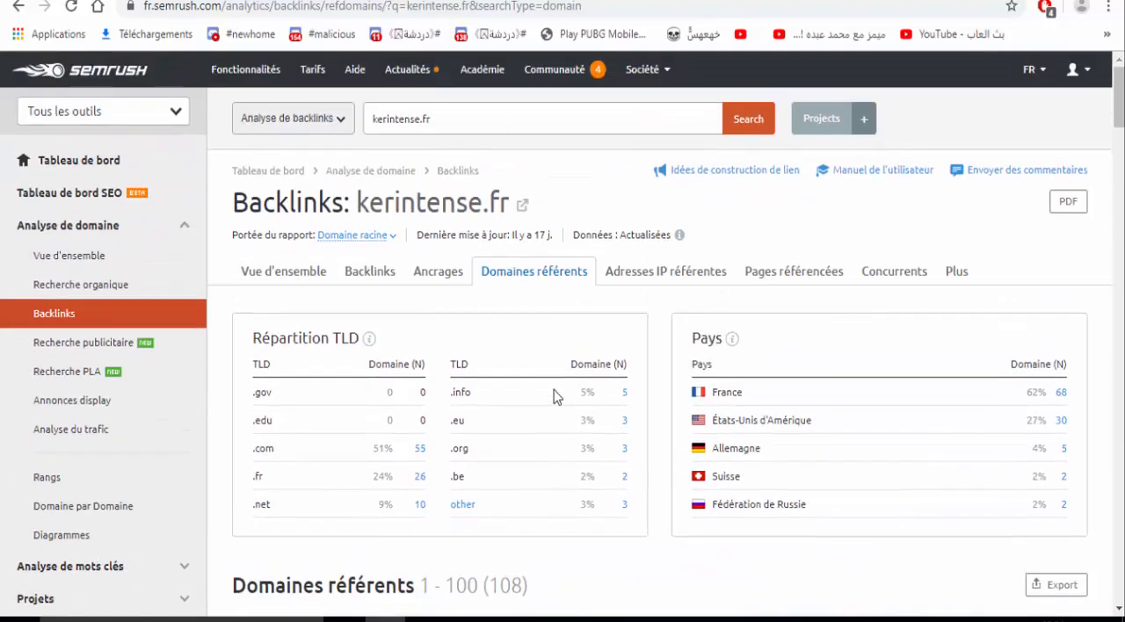
scroll(554, 397, "down", 3)
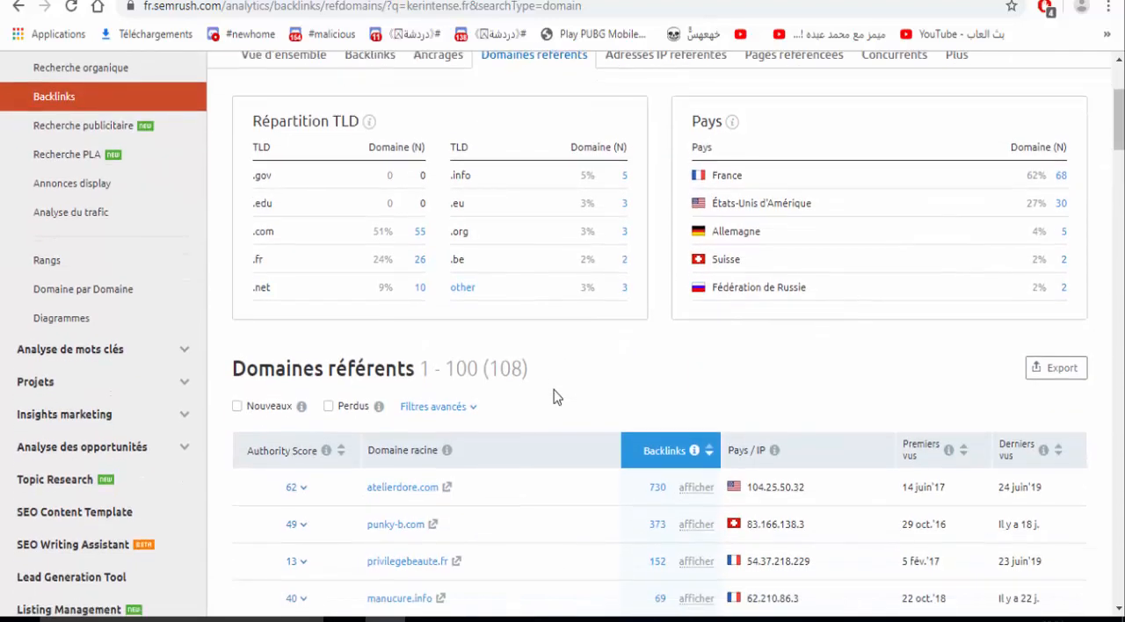
scroll(554, 397, "down", 1)
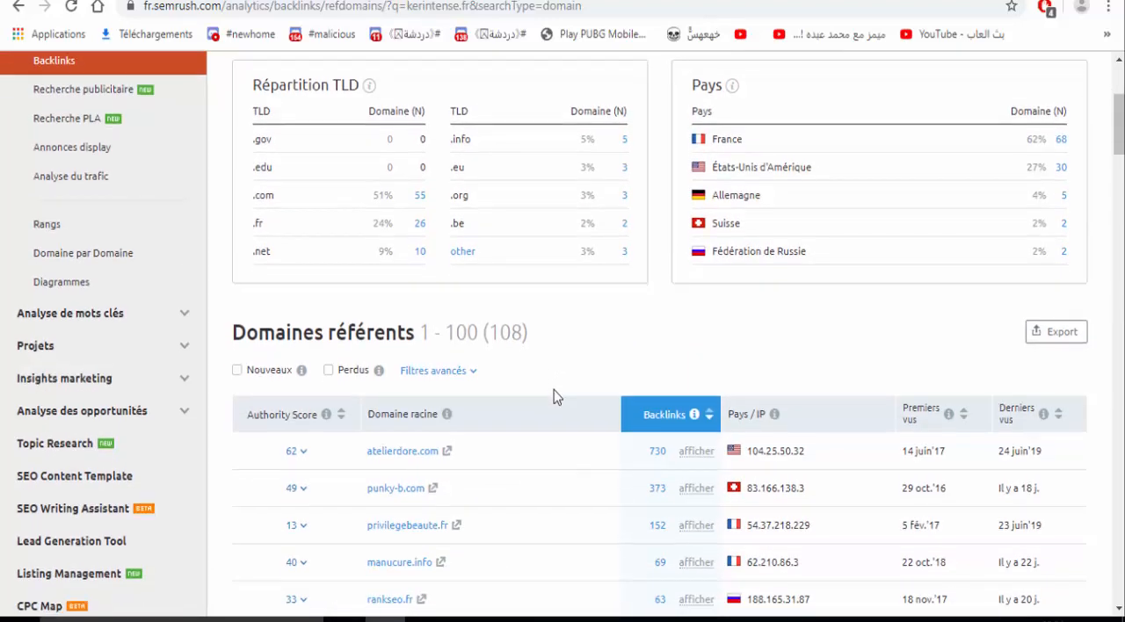
scroll(553, 398, "up", 1)
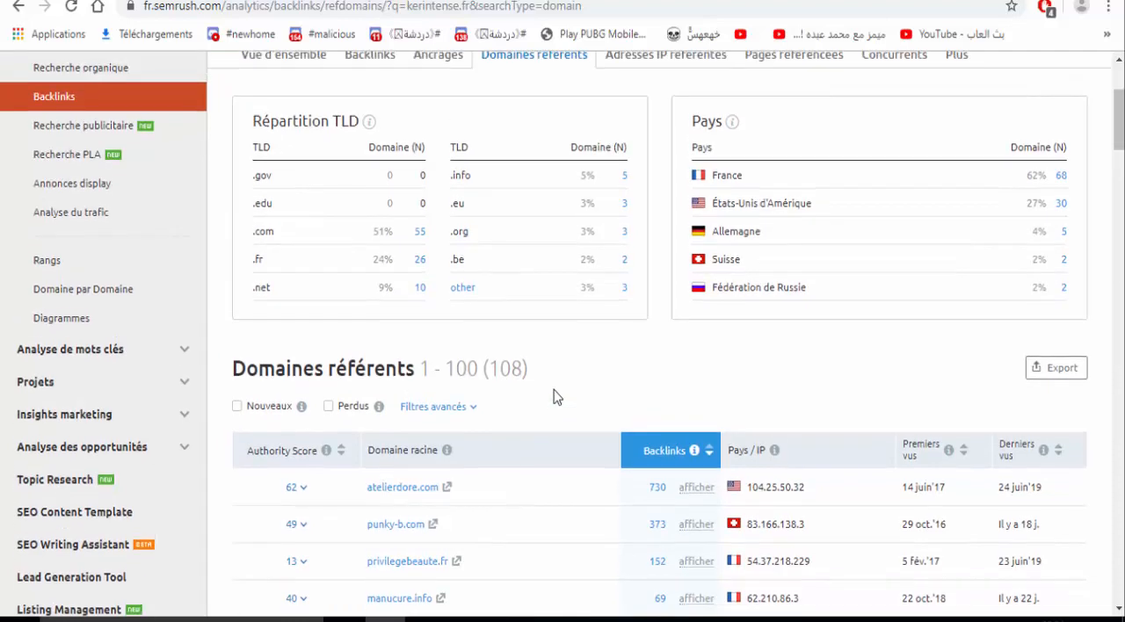
- Open Keyword Magic Tool from the keyword analysis tools and set its database to France
left_click(133, 351)
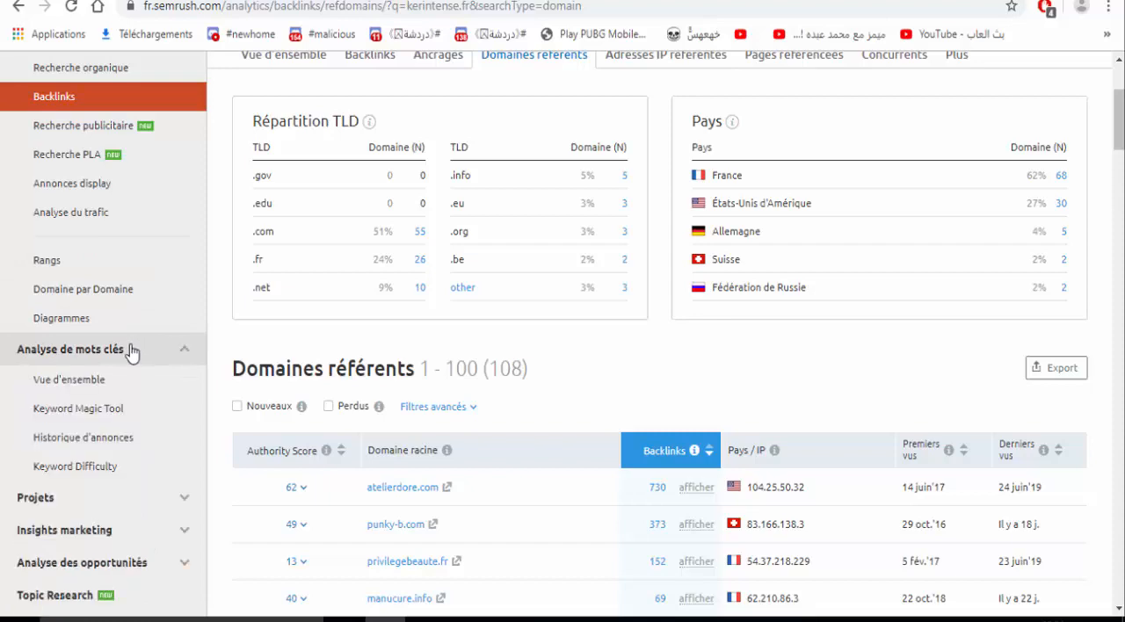
left_click(106, 417)
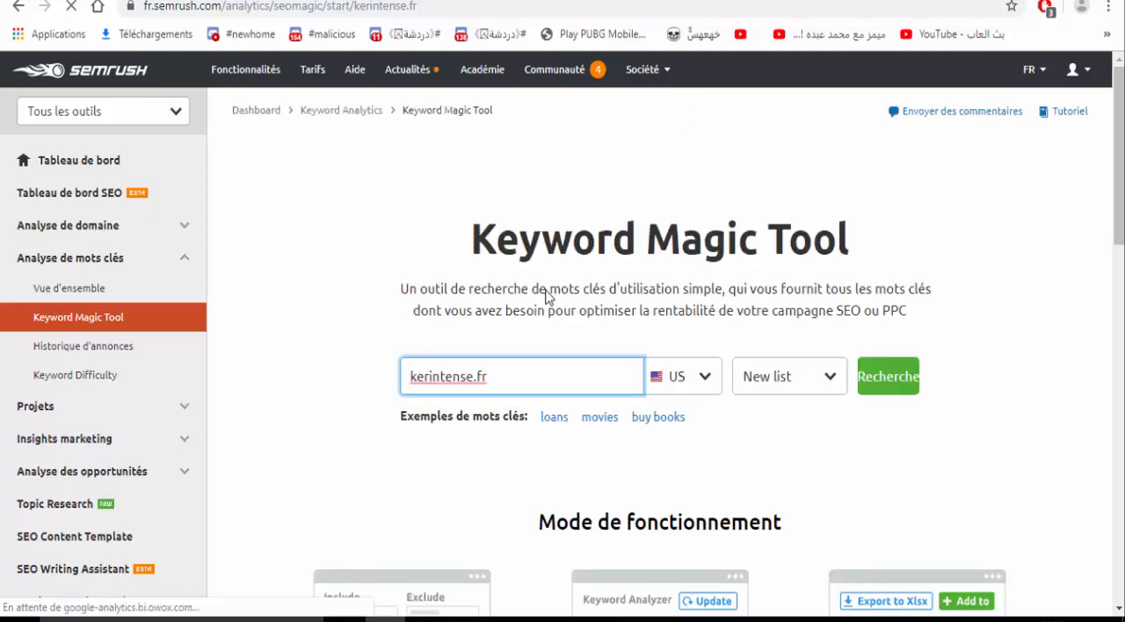
left_click(697, 385)
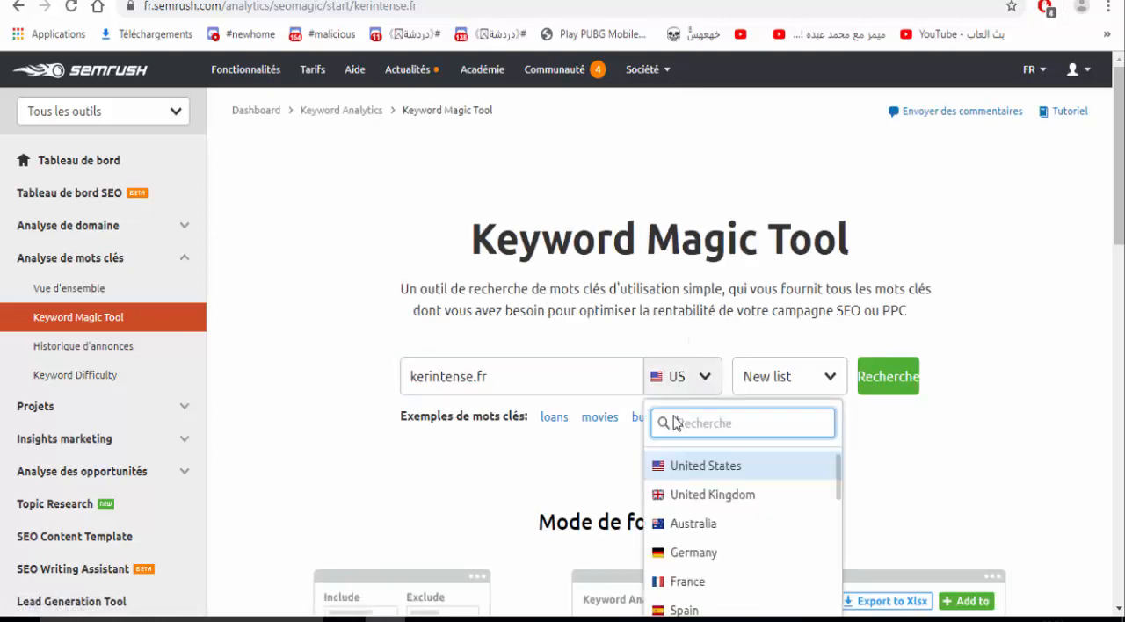
type("fr")
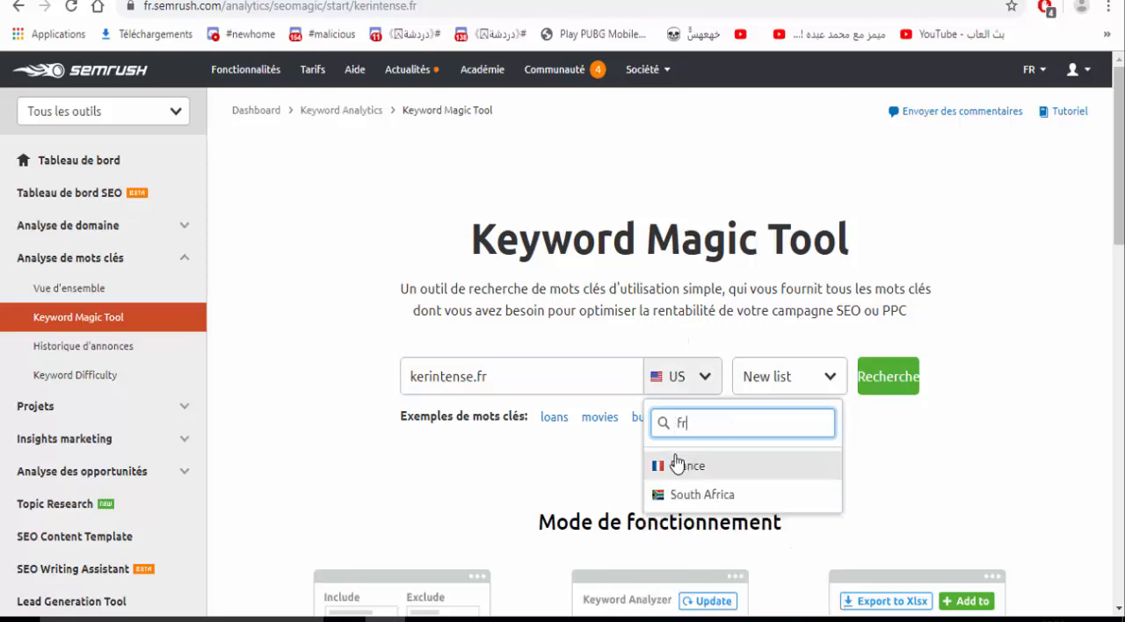
left_click(684, 466)
- Replace the domain in the keyword search with "lissage bresillien" and run the search
left_click(520, 377)
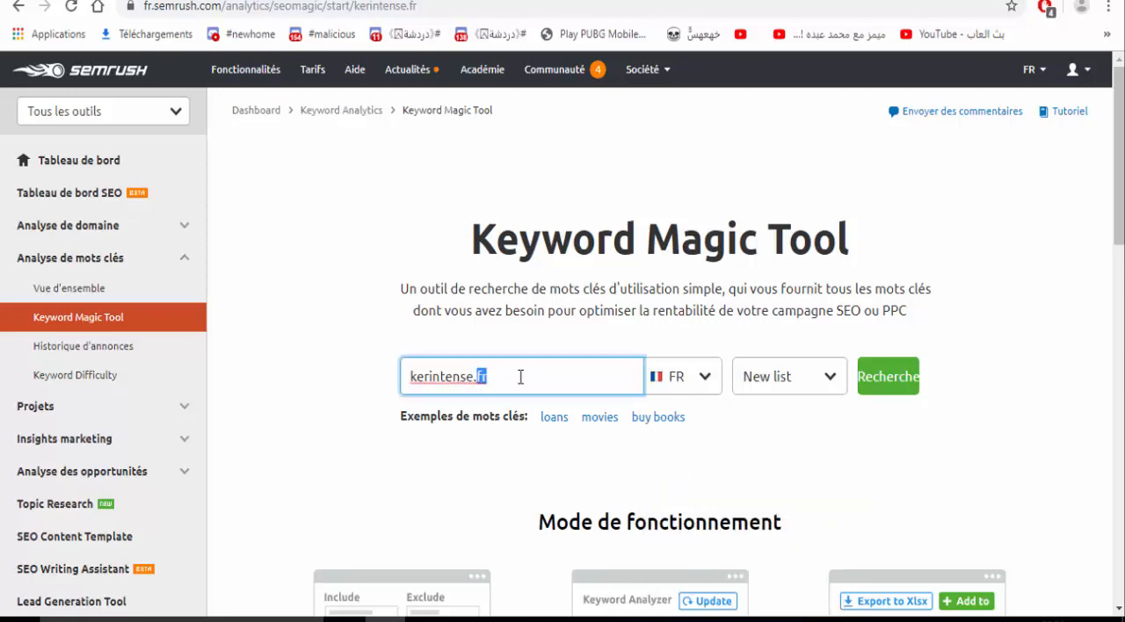
key("BackSpace")
key("BackSpace")
key("BackSpace")
key("BackSpace")
key("BackSpace")
key("BackSpace")
key("BackSpace")
key("BackSpace")
key("BackSpace")
key("BackSpace")
key("BackSpace")
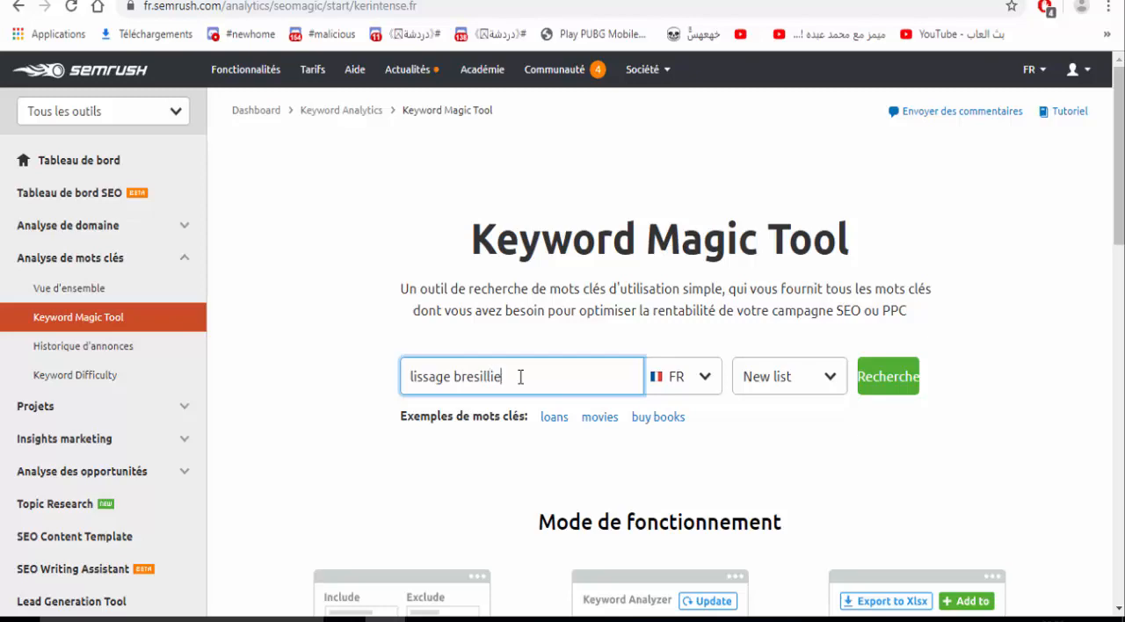
key("Return")
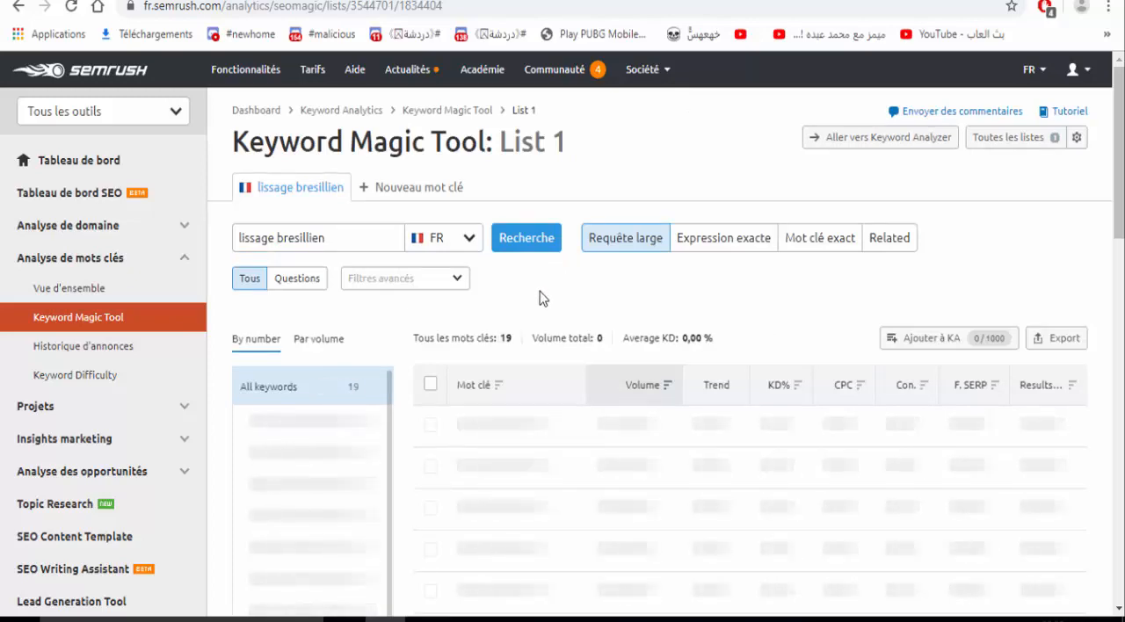
- Look through the keywords found for "lissage bresillien" and reverse their sort order by volume
scroll(539, 292, "down", 1)
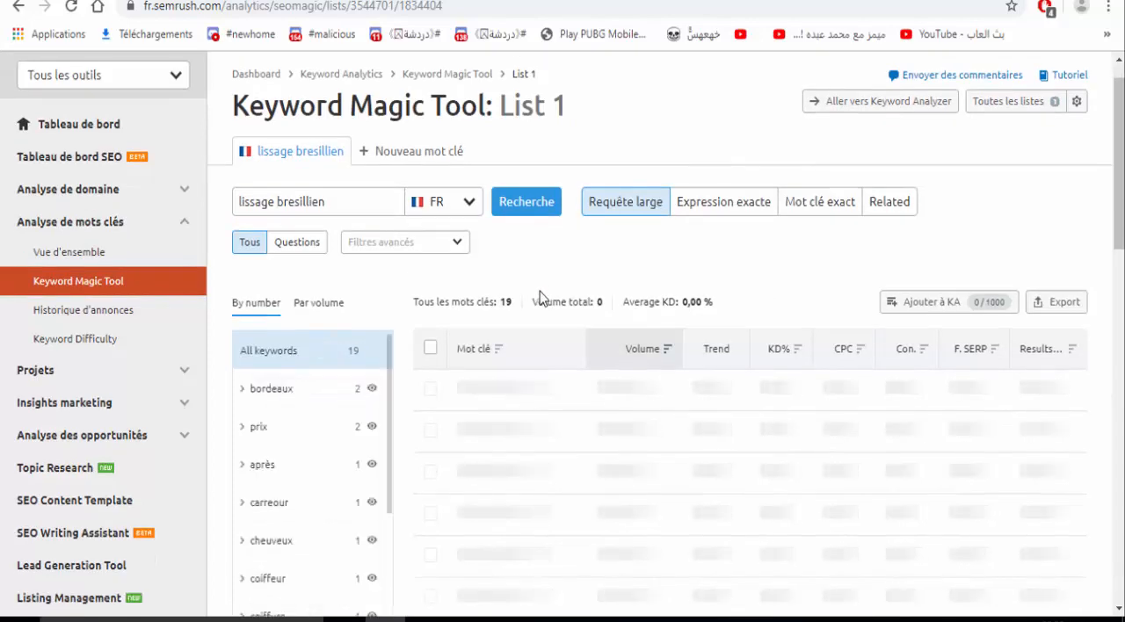
scroll(539, 293, "down", 1)
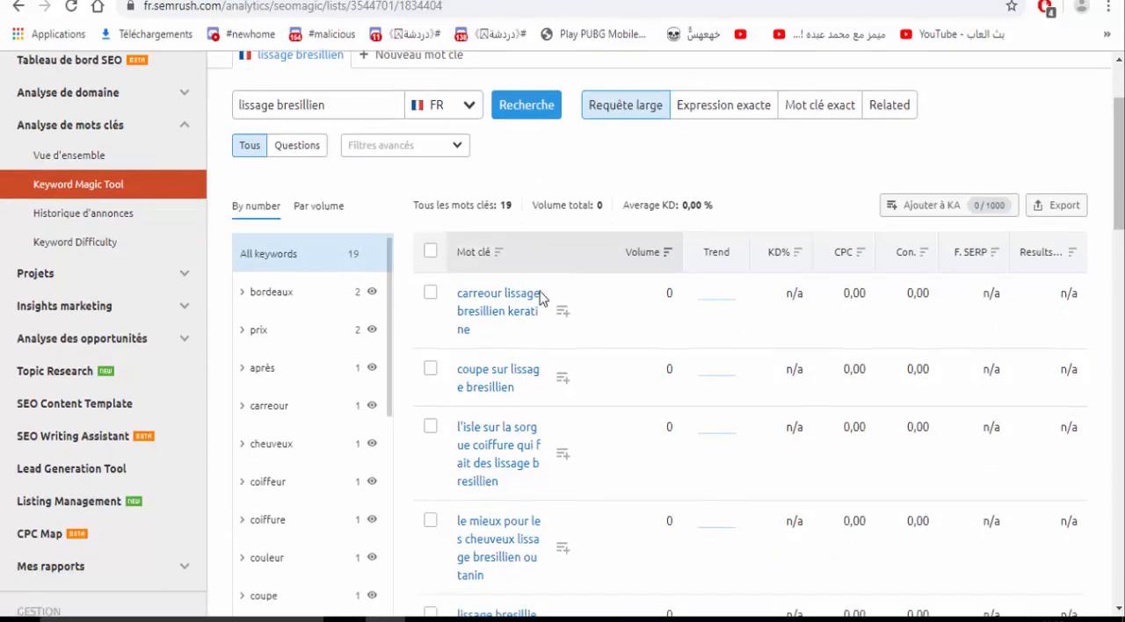
scroll(540, 298, "down", 1)
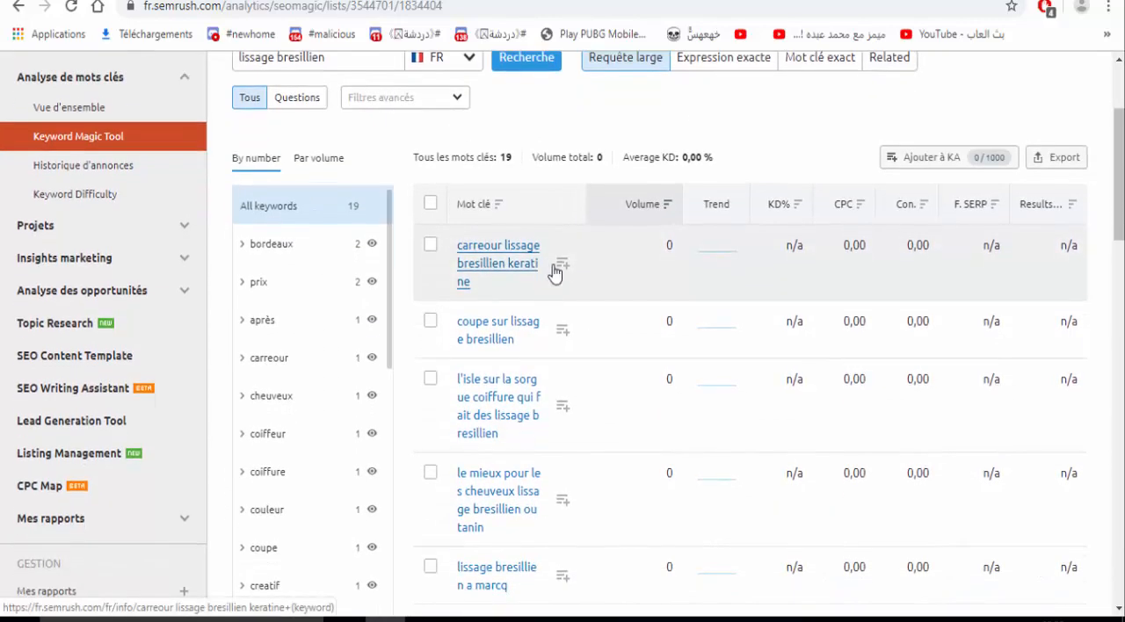
left_click(653, 204)
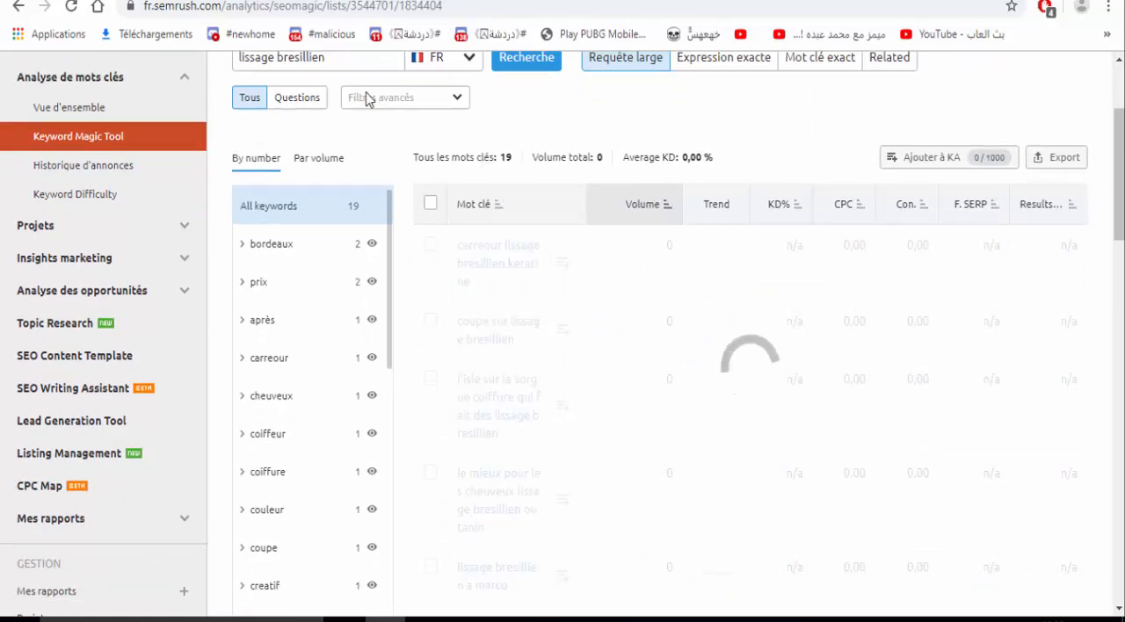
- Correct the search phrase to "lissage brésilien" using the spelling suggestion and rerun the keyword search
left_click(313, 59)
double_click(314, 58)
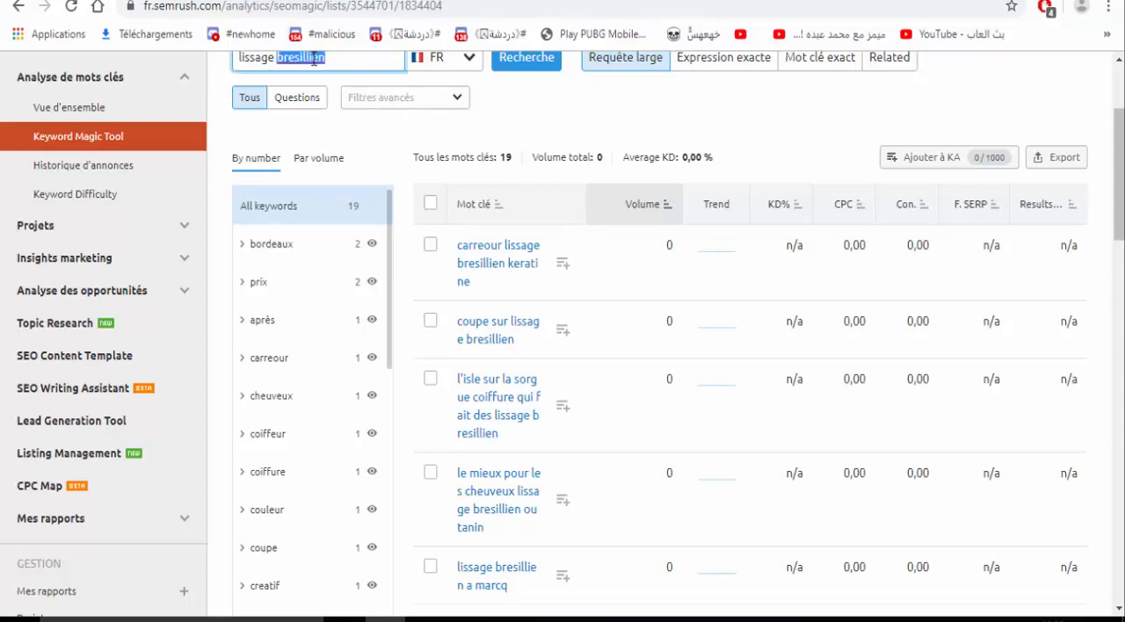
right_click(313, 59)
left_click(330, 77)
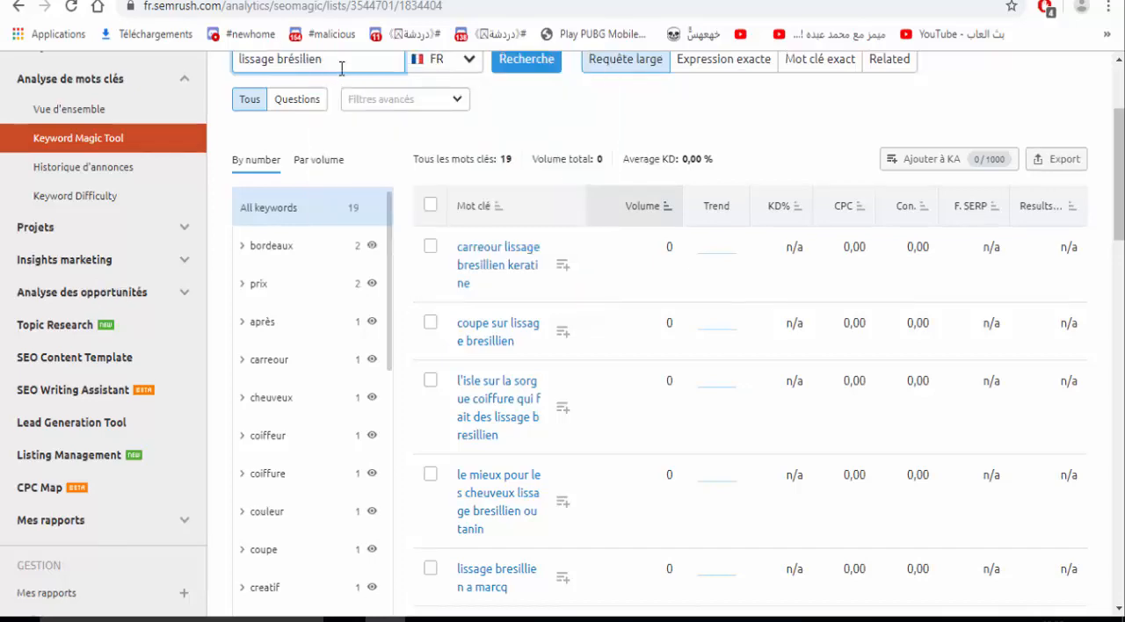
key("Return")
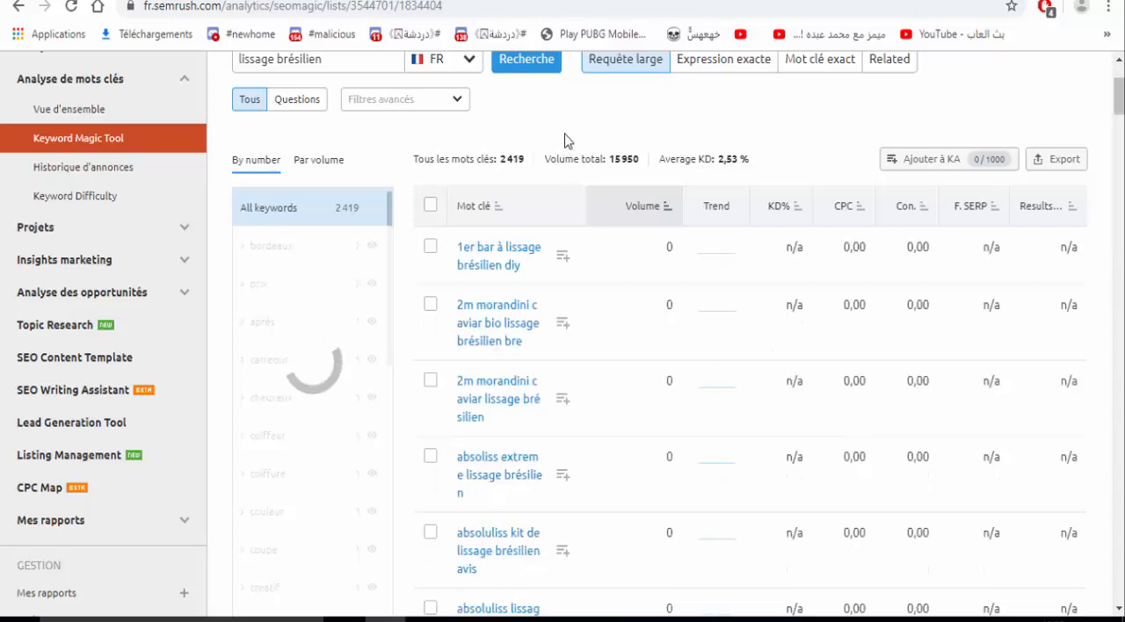
- Sort the "lissage brésilien" keywords by descending volume and check the average keyword difficulty
left_click(616, 212)
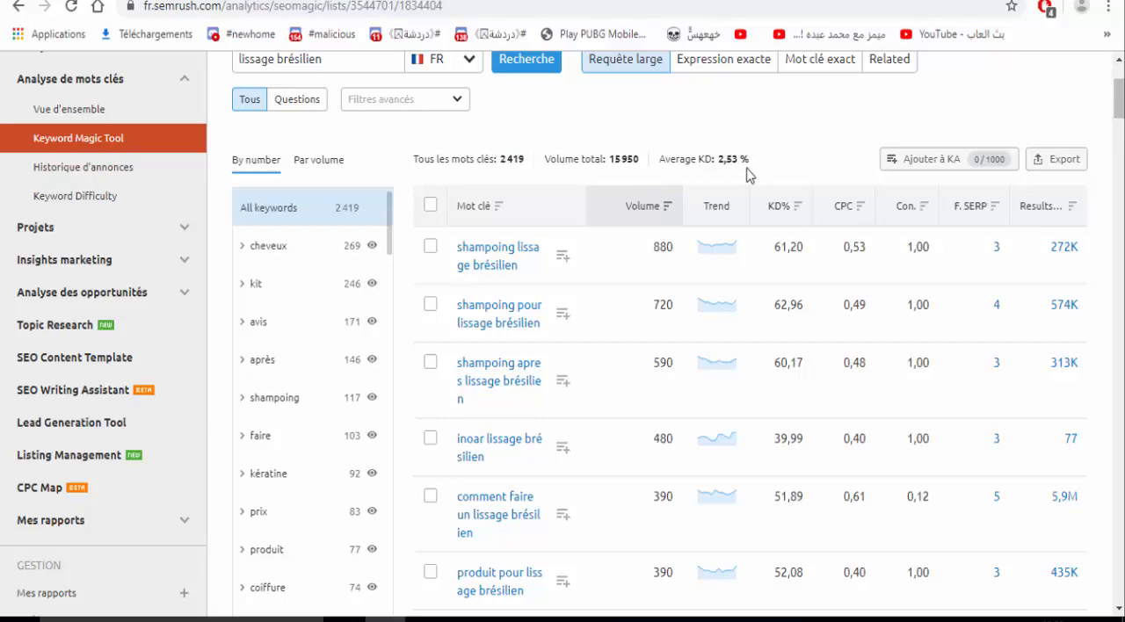
double_click(686, 161)
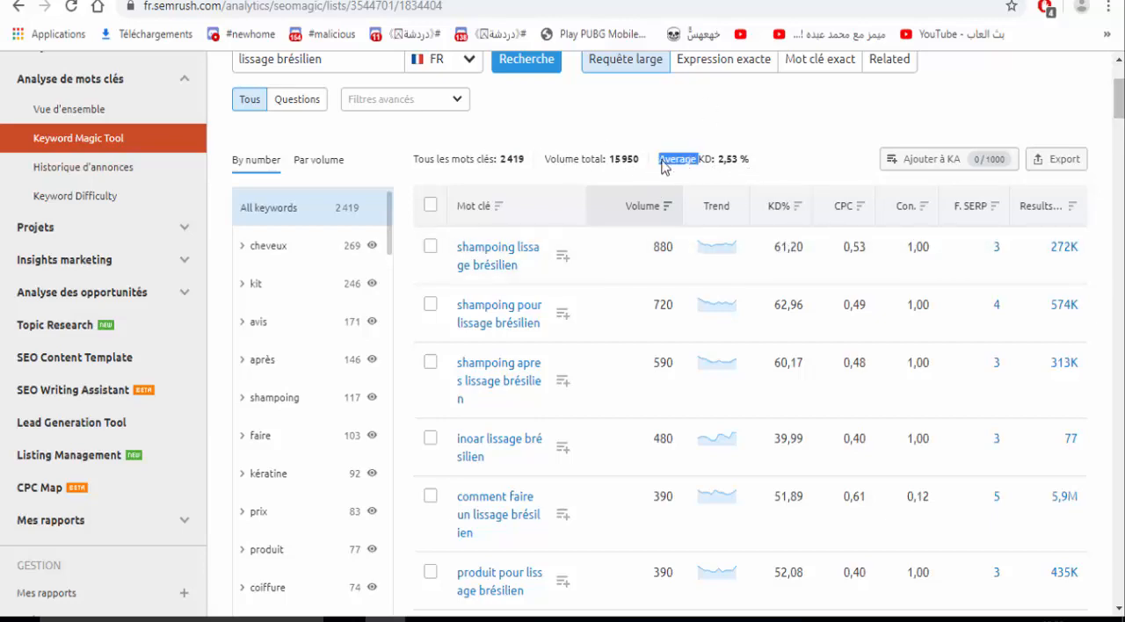
left_click(578, 138)
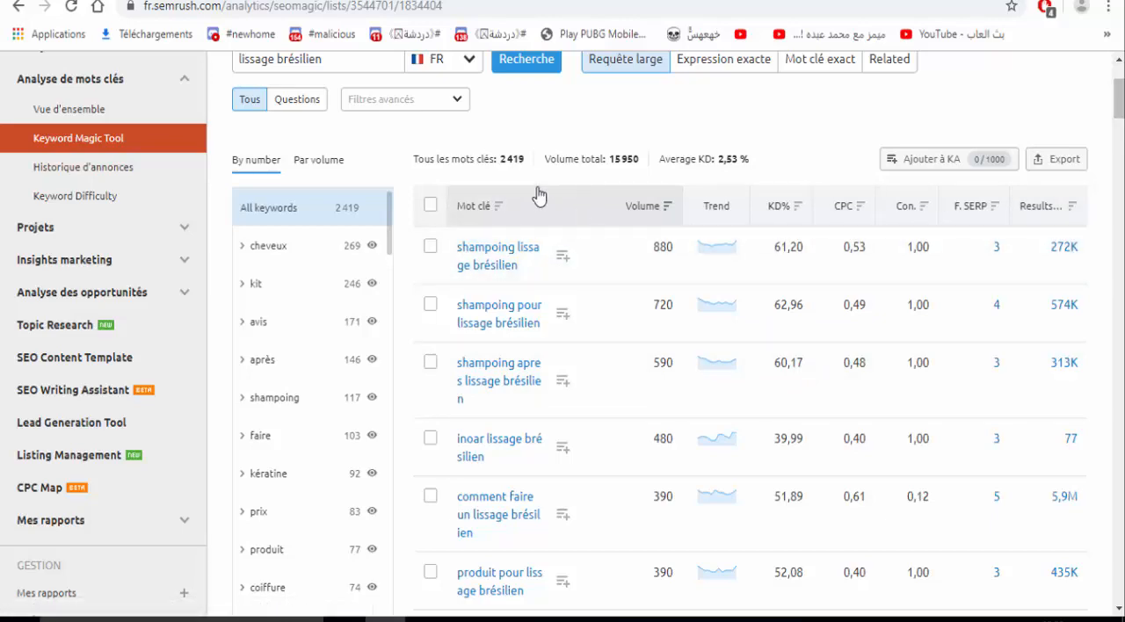
- Examine the "lissage brésilien" keyword list, comparing volume, trend, keyword difficulty, CPC and competition
scroll(517, 140, "down", 3)
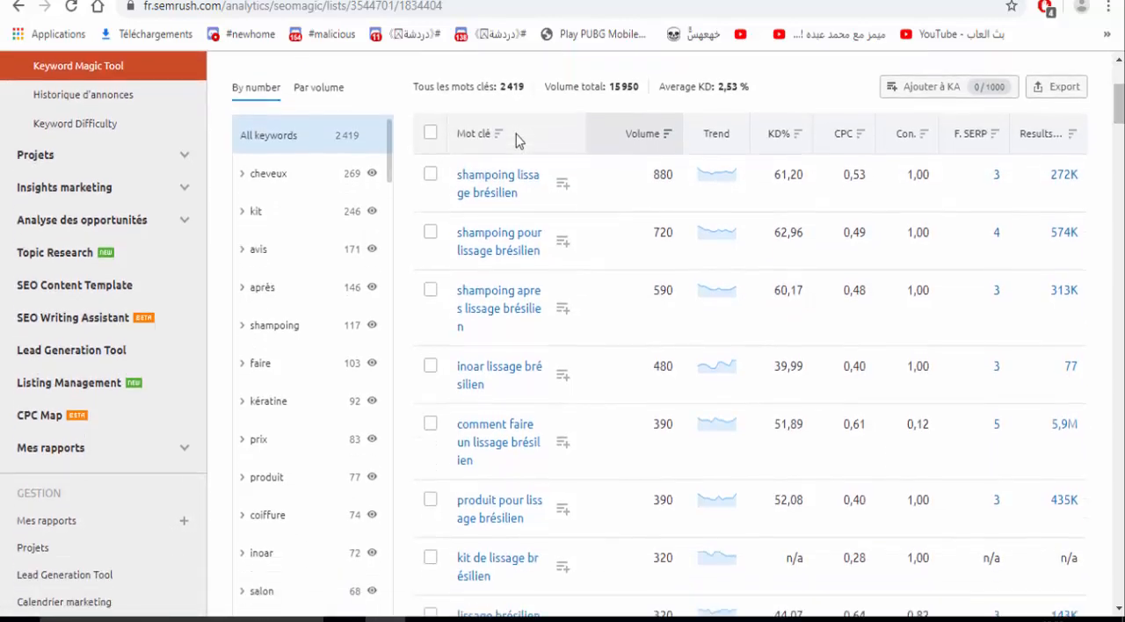
scroll(515, 134, "down", 2)
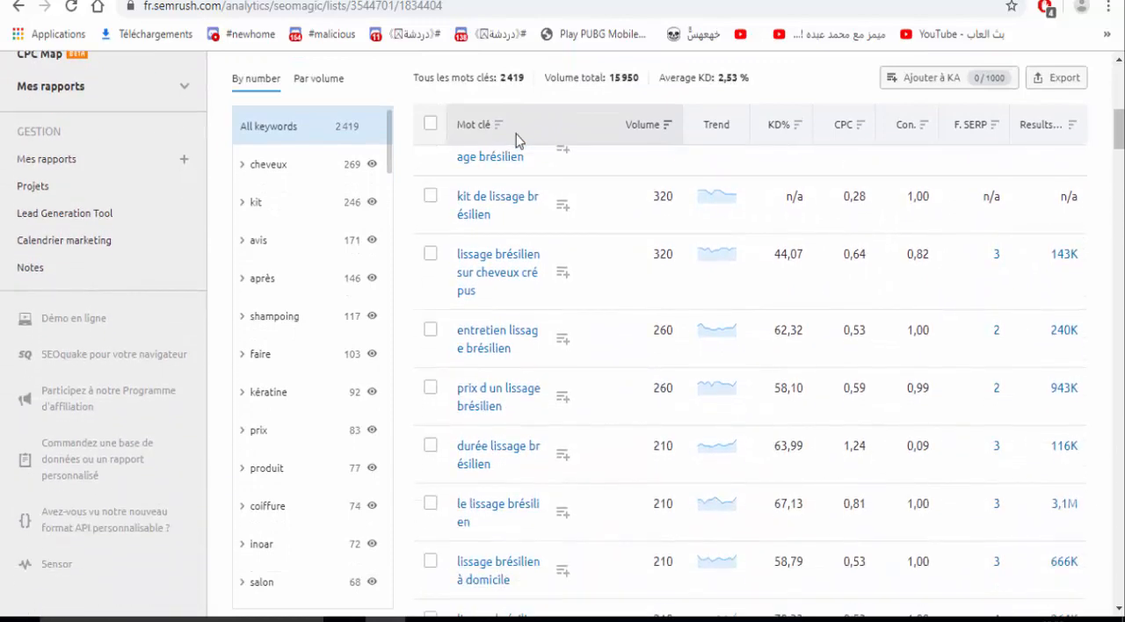
scroll(515, 133, "down", 1)
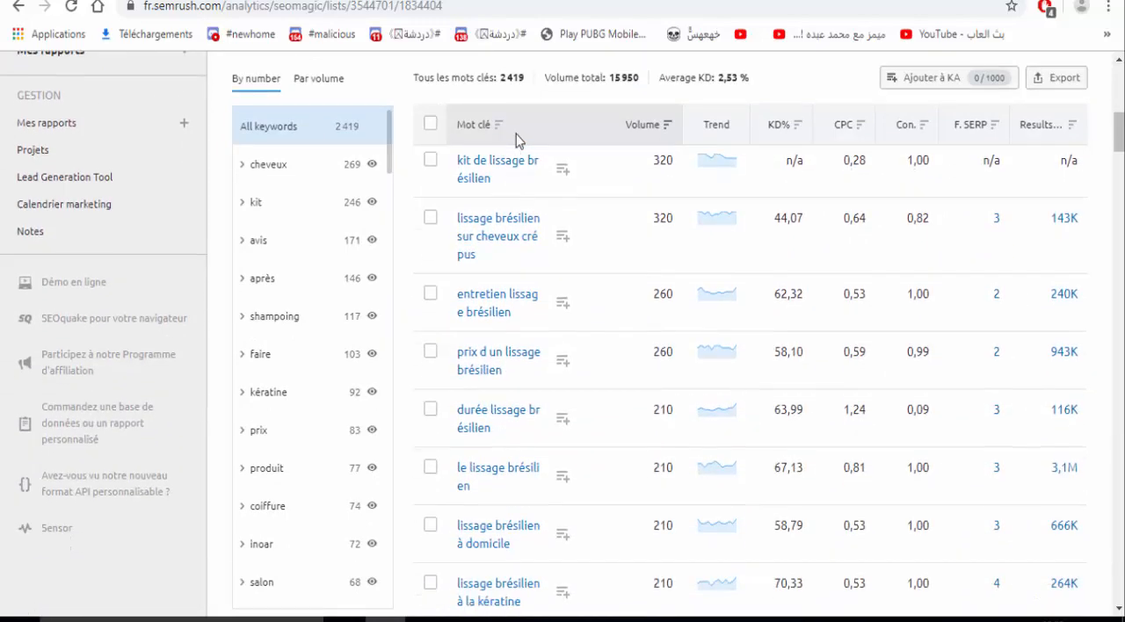
scroll(516, 133, "down", 2)
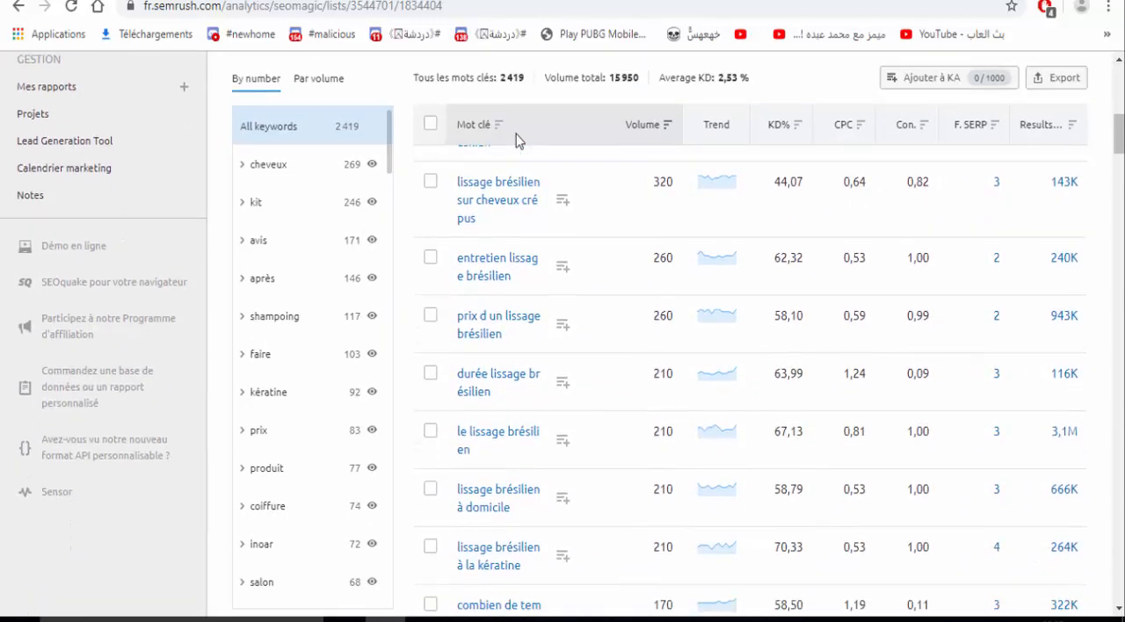
scroll(516, 133, "down", 3)
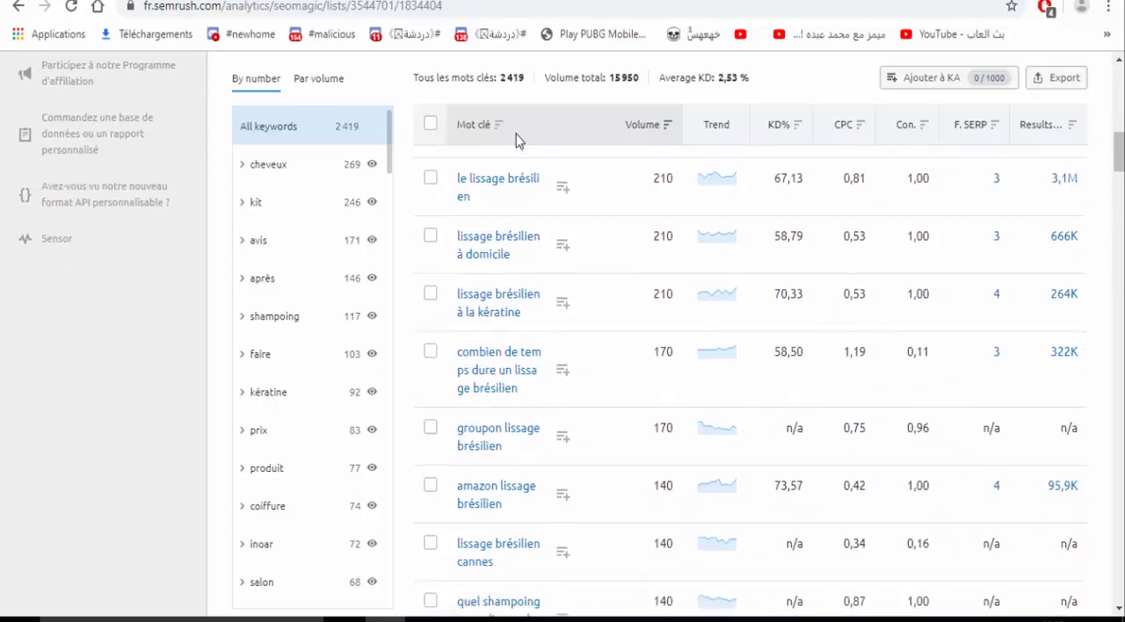
scroll(516, 134, "down", 1)
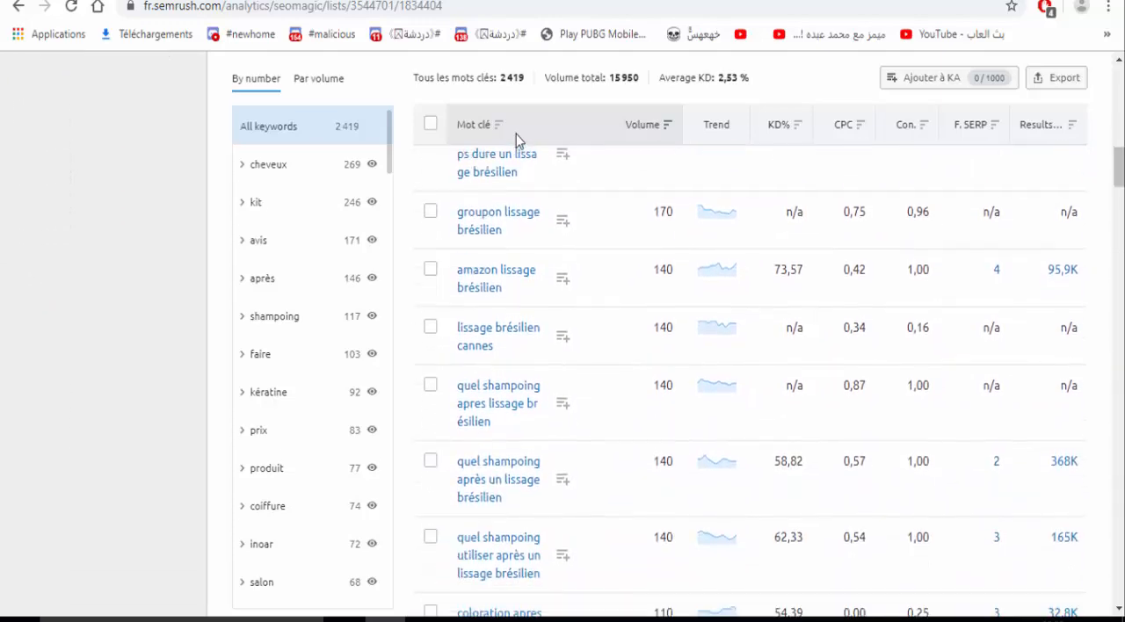
scroll(515, 133, "down", 4)
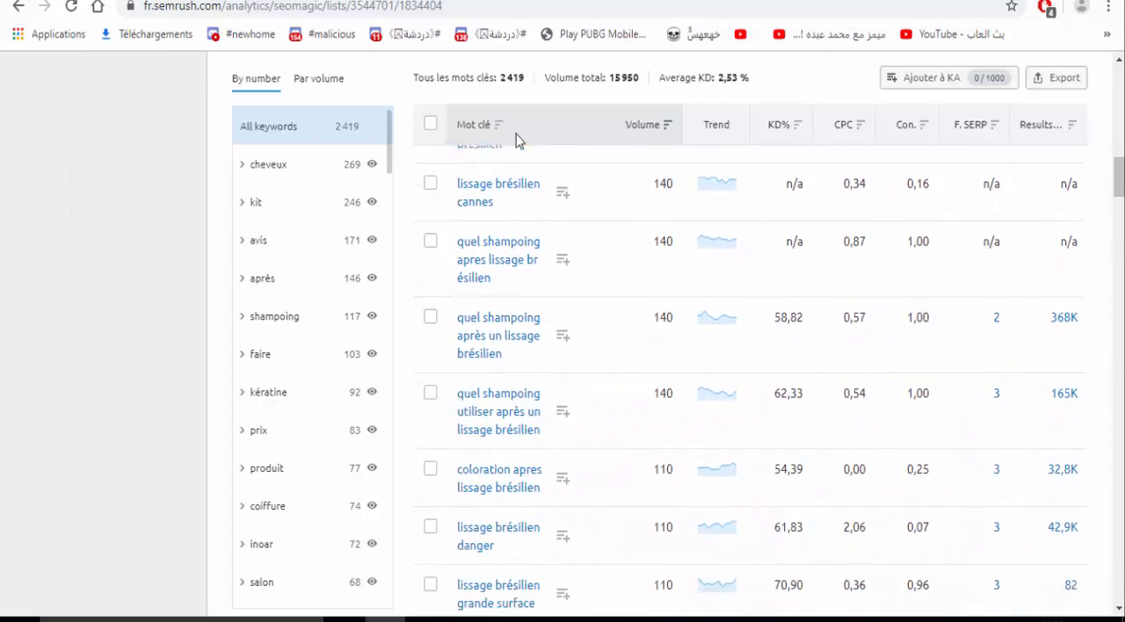
scroll(516, 134, "down", 3)
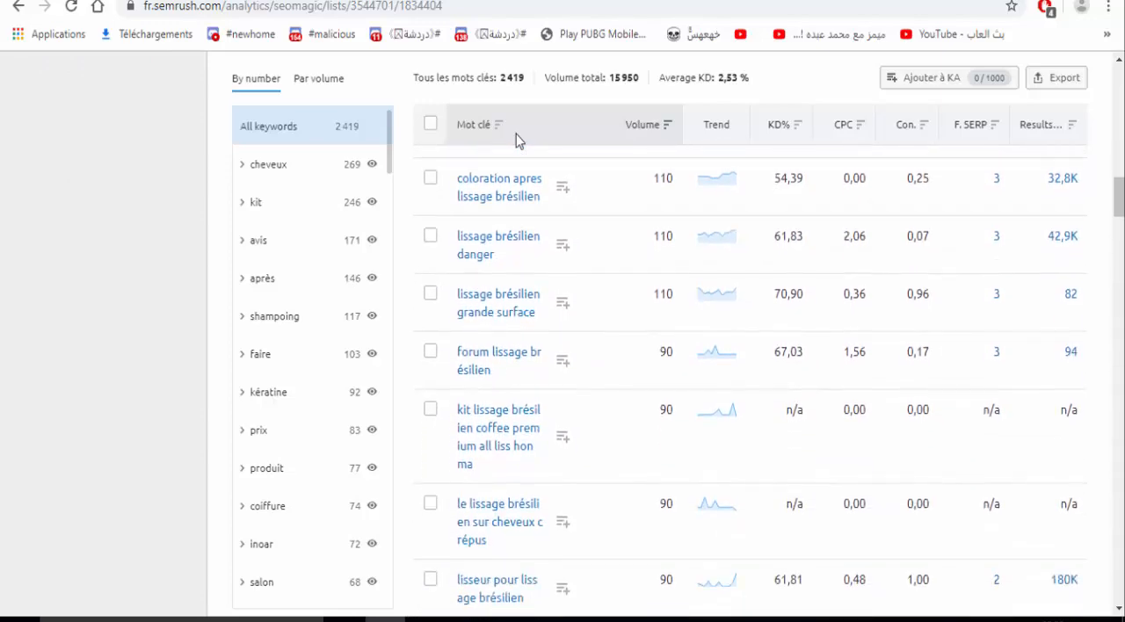
scroll(516, 133, "down", 2)
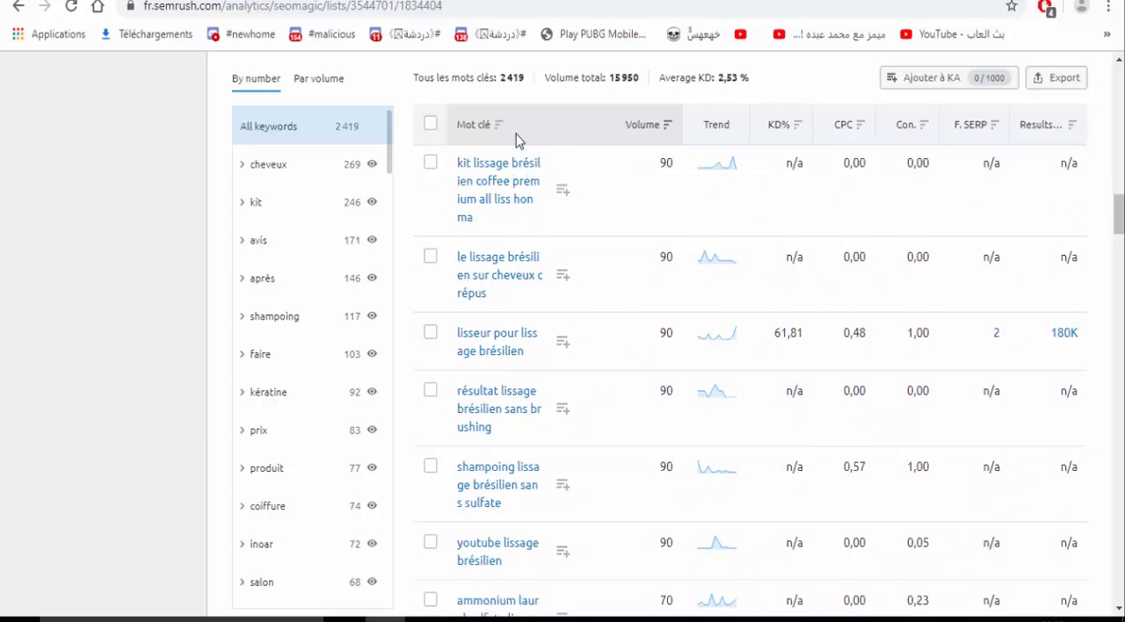
scroll(516, 134, "down", 3)
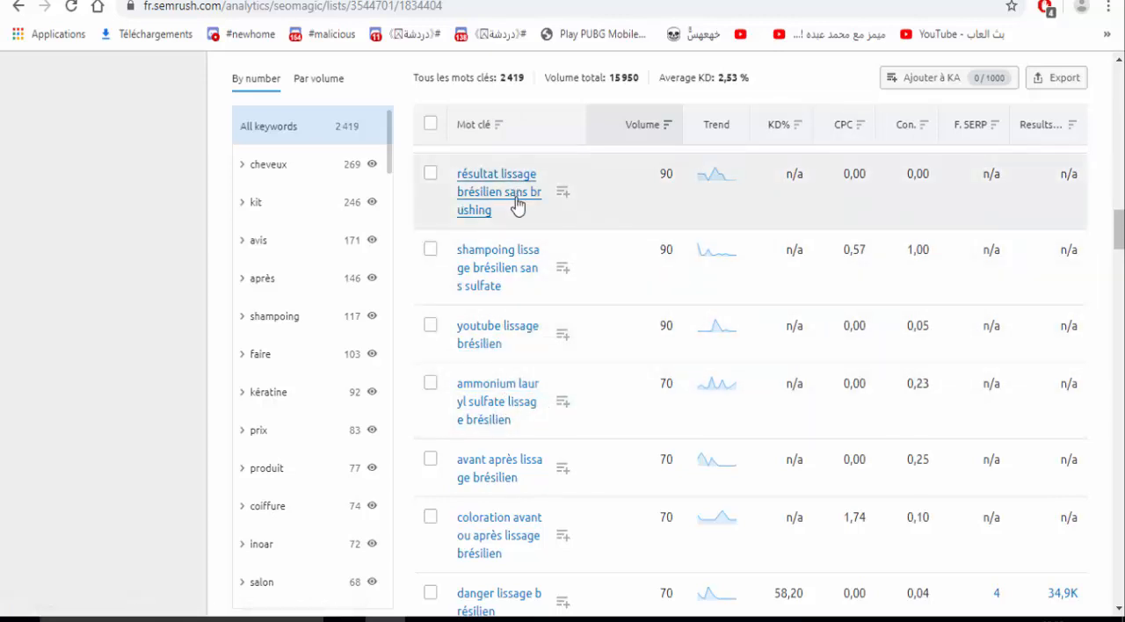
scroll(516, 206, "up", 10)
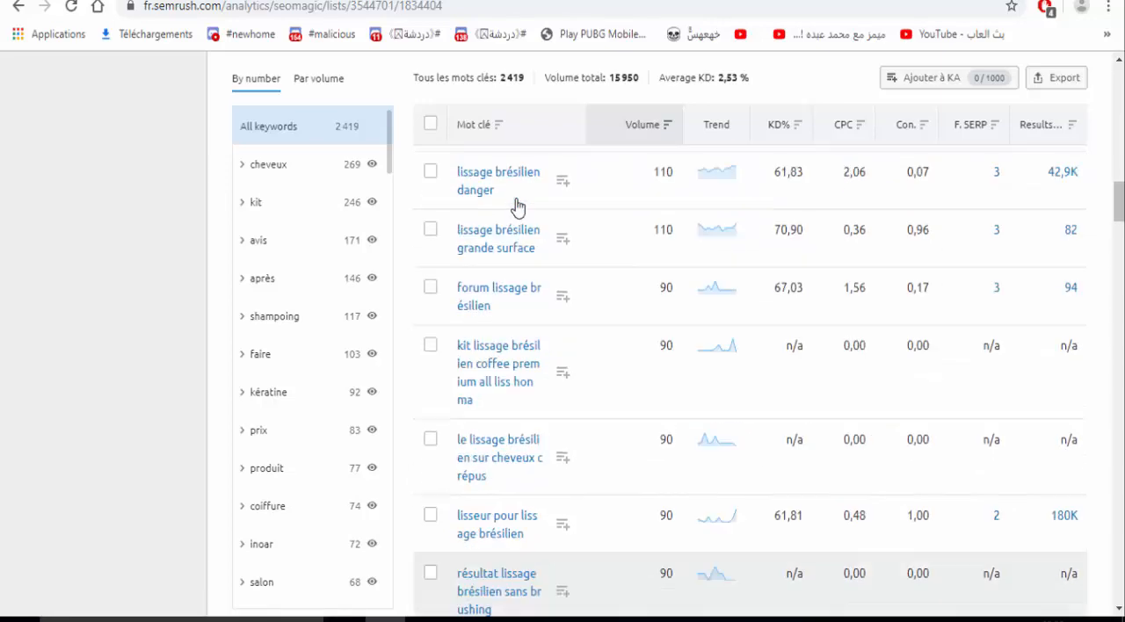
scroll(516, 206, "up", 10)
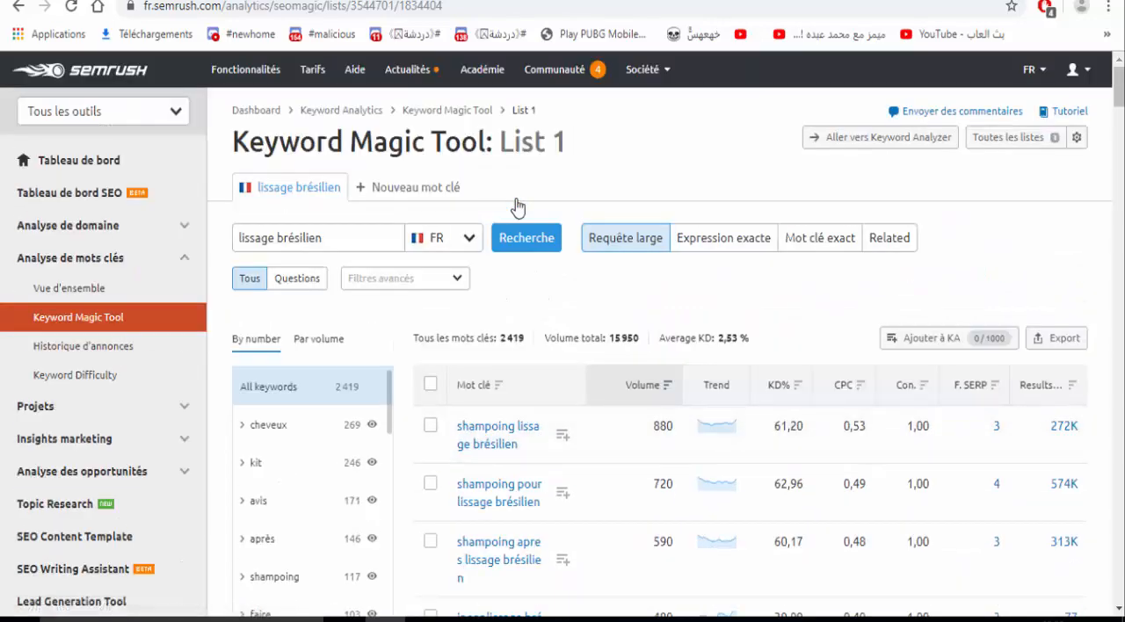
- Filter the keyword list to the "prix" group and look through its keywords
scroll(516, 205, "down", 1)
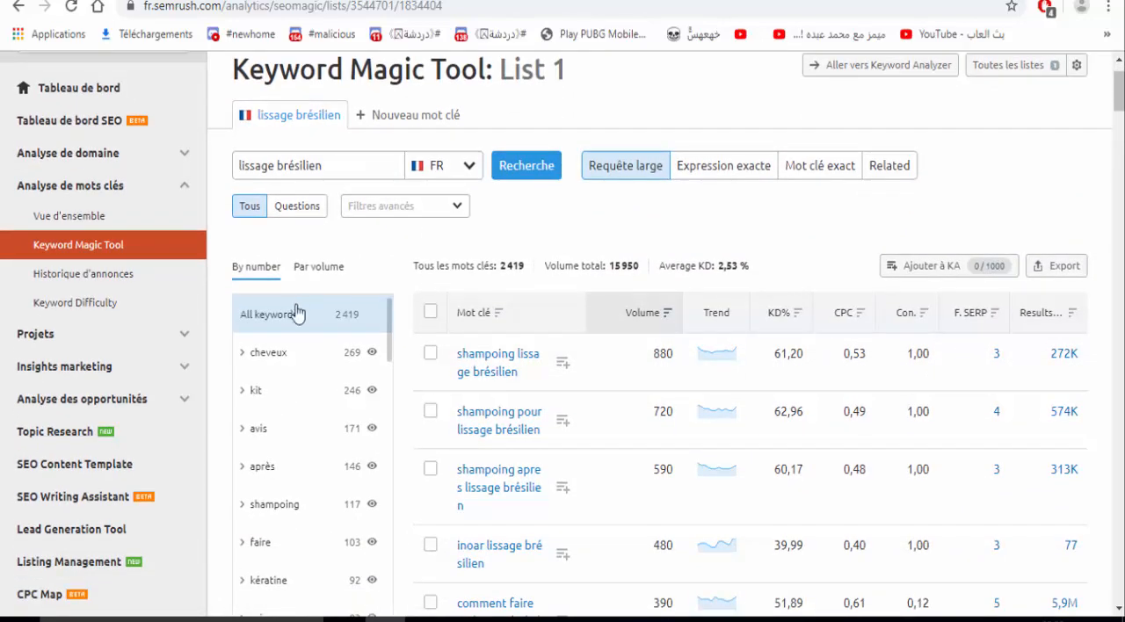
scroll(522, 236, "down", 1)
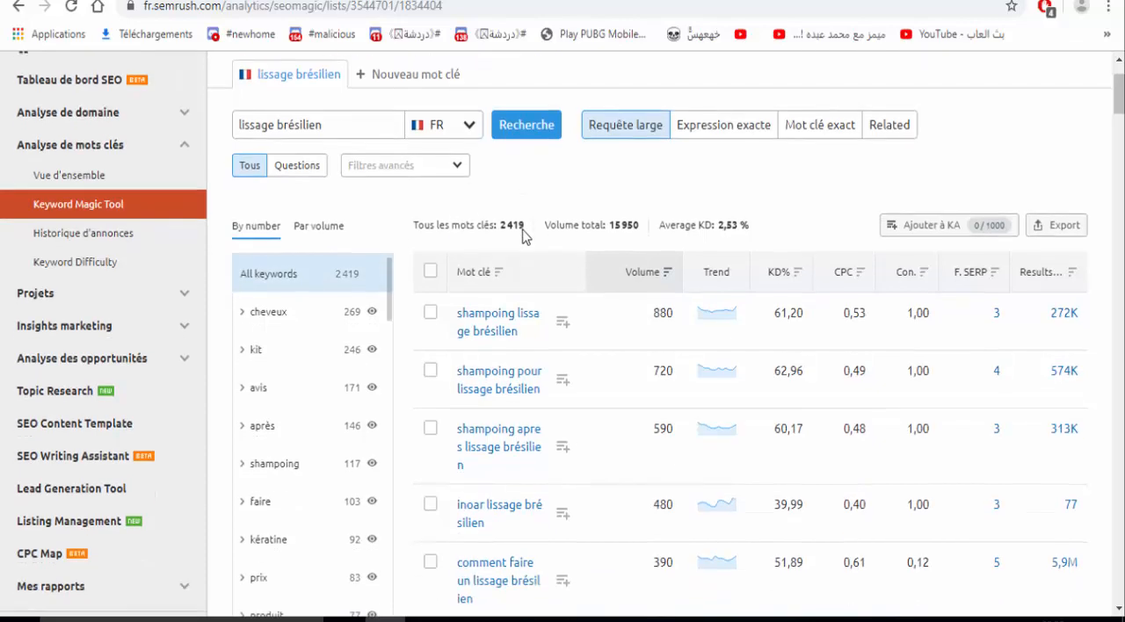
scroll(522, 230, "down", 1)
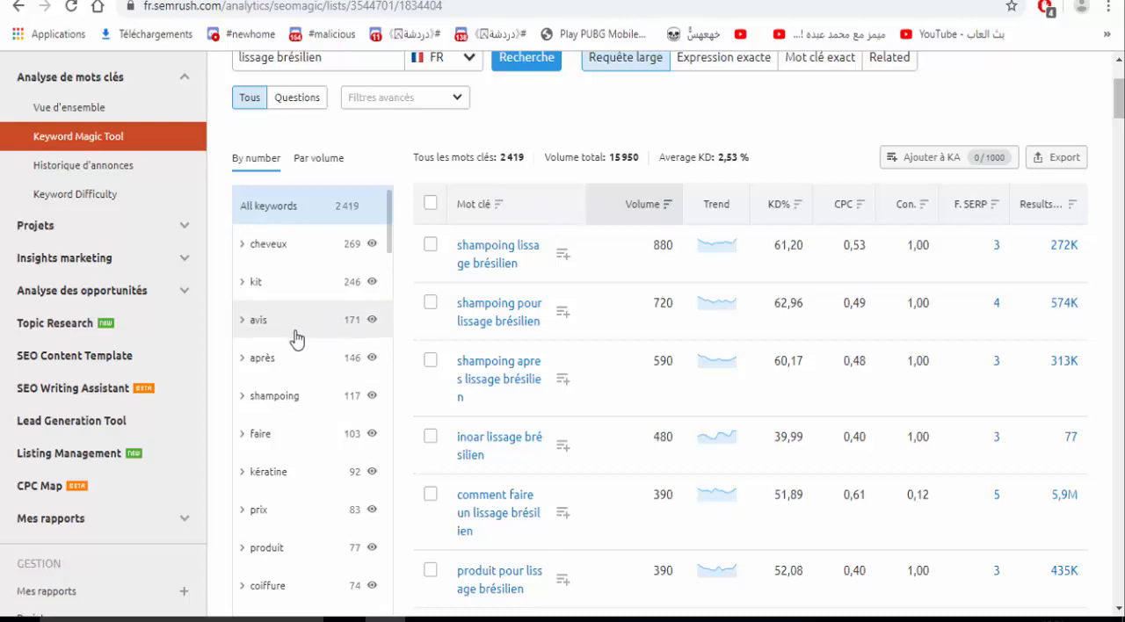
left_click(303, 511)
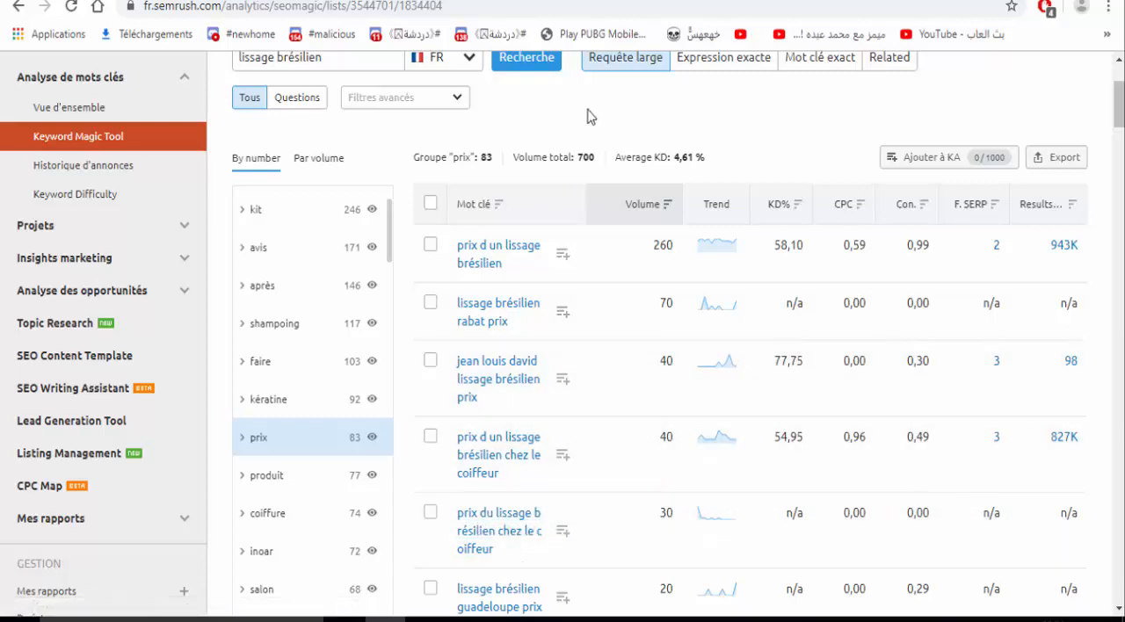
scroll(587, 116, "down", 5)
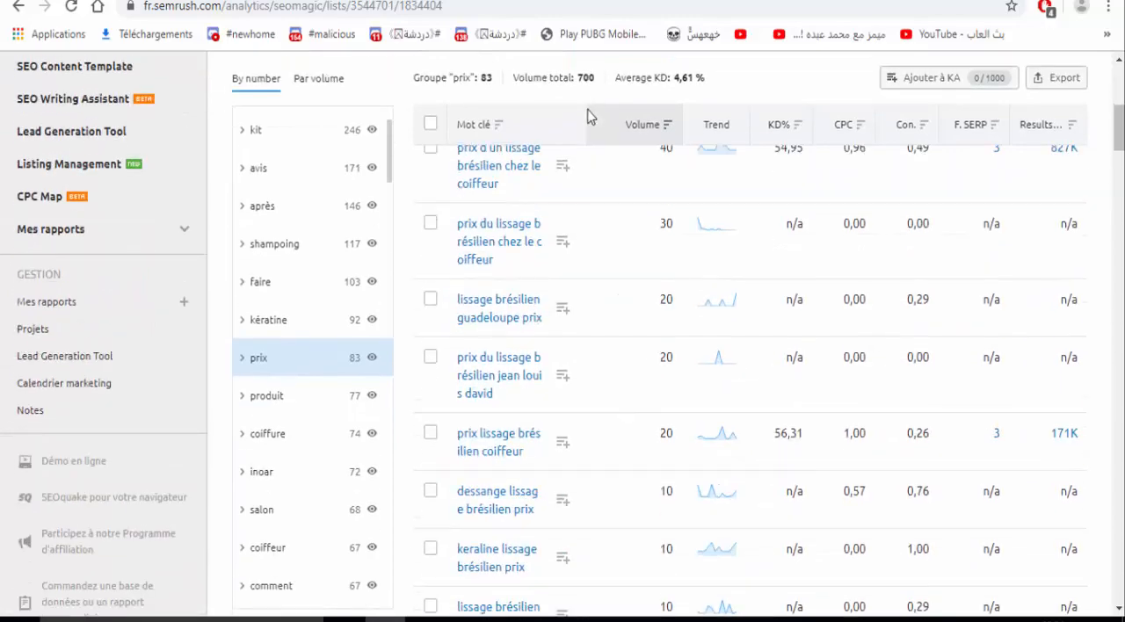
scroll(587, 116, "up", 3)
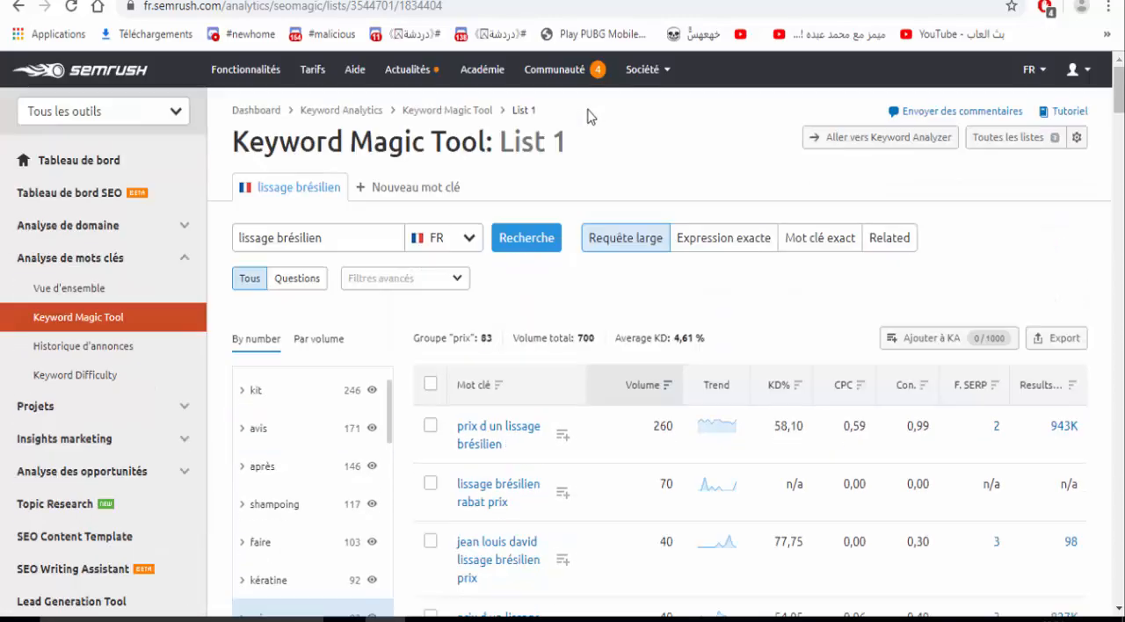
- Open the Domaine par Domaine comparison tool from the domain analysis tools
left_click(128, 409)
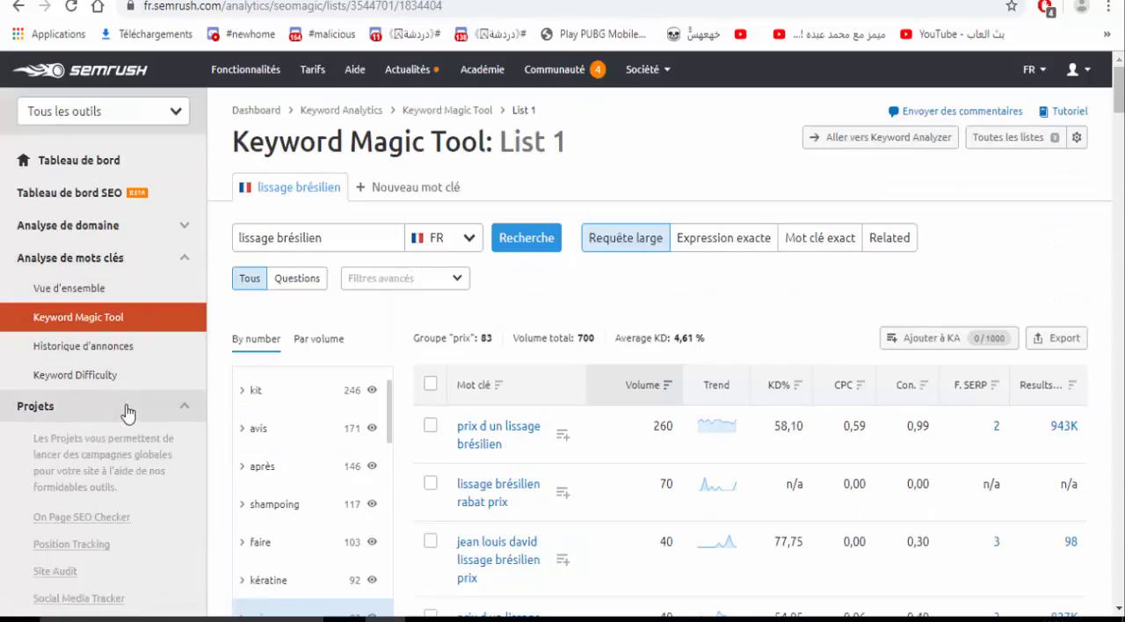
left_click(149, 239)
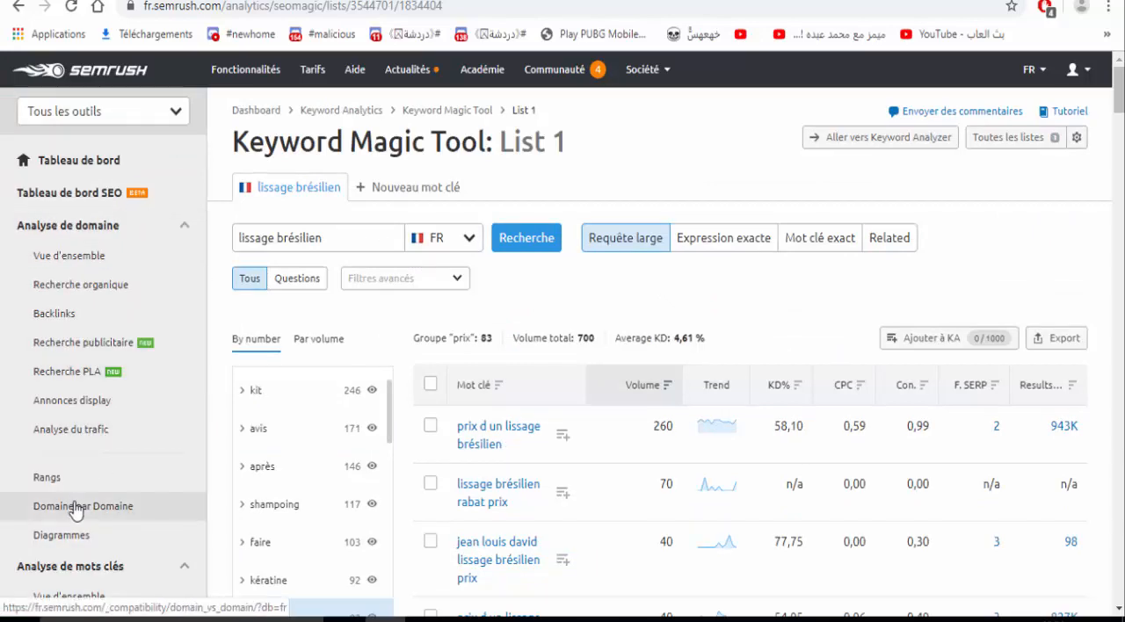
left_click(121, 506)
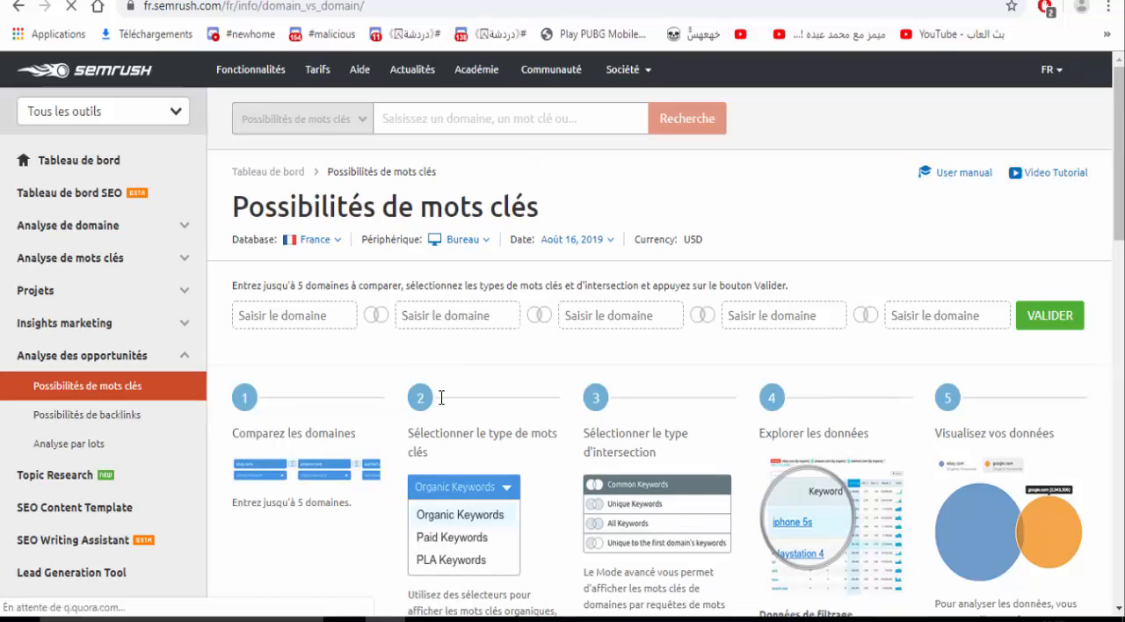
left_click(297, 313)
type("www.seo.fr")
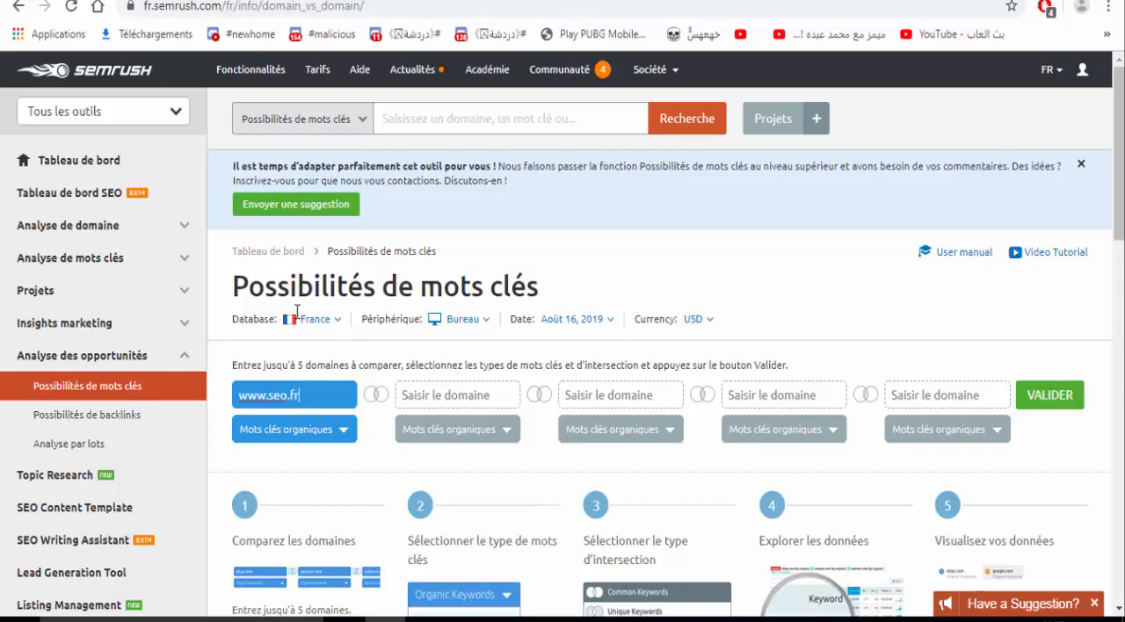
left_click(434, 394)
type("www.webrankinfo.c")
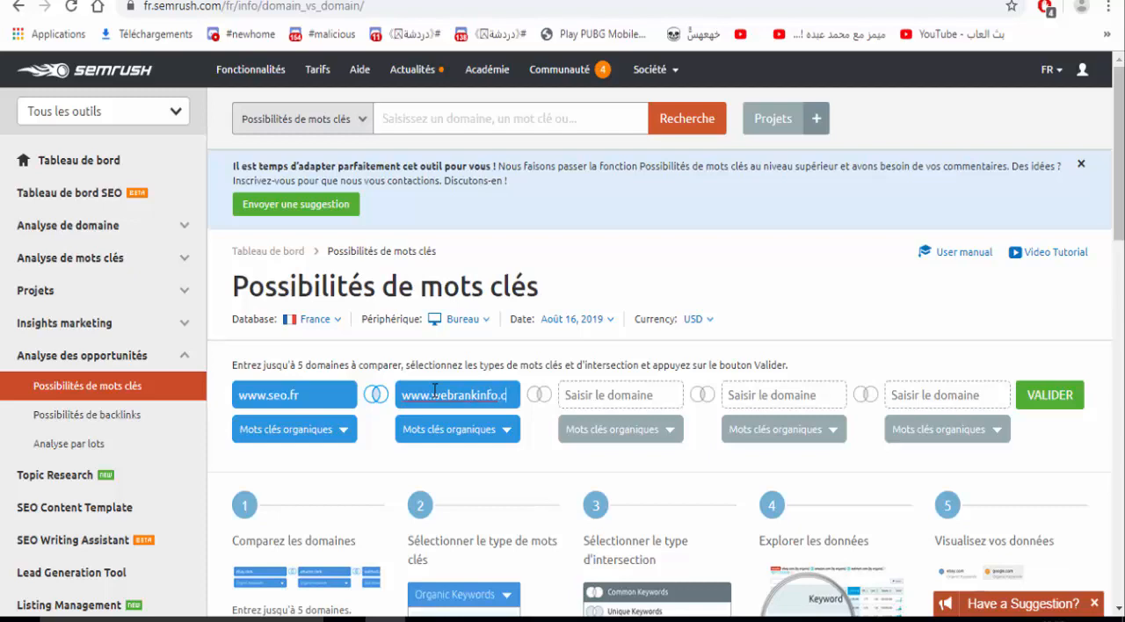
type("om")
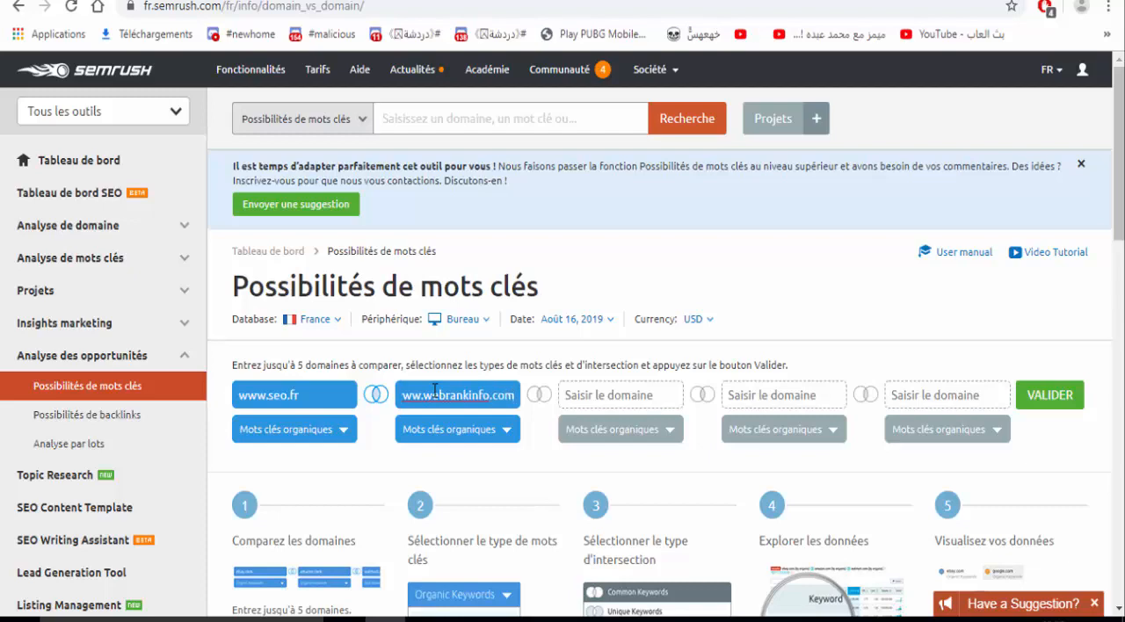
left_click(646, 387)
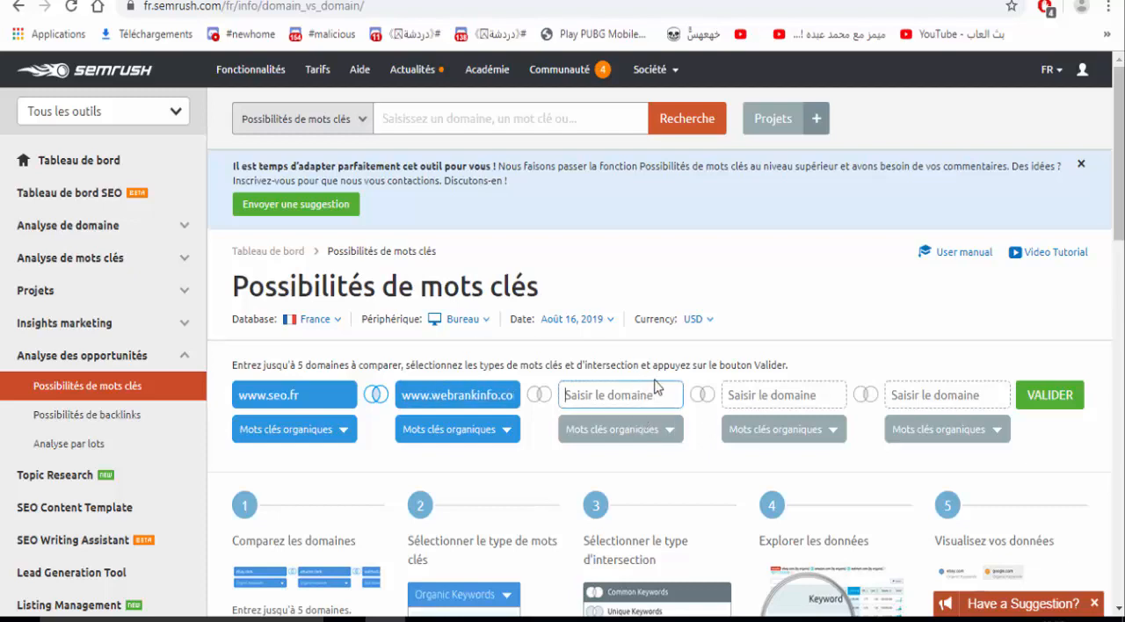
left_click(1049, 402)
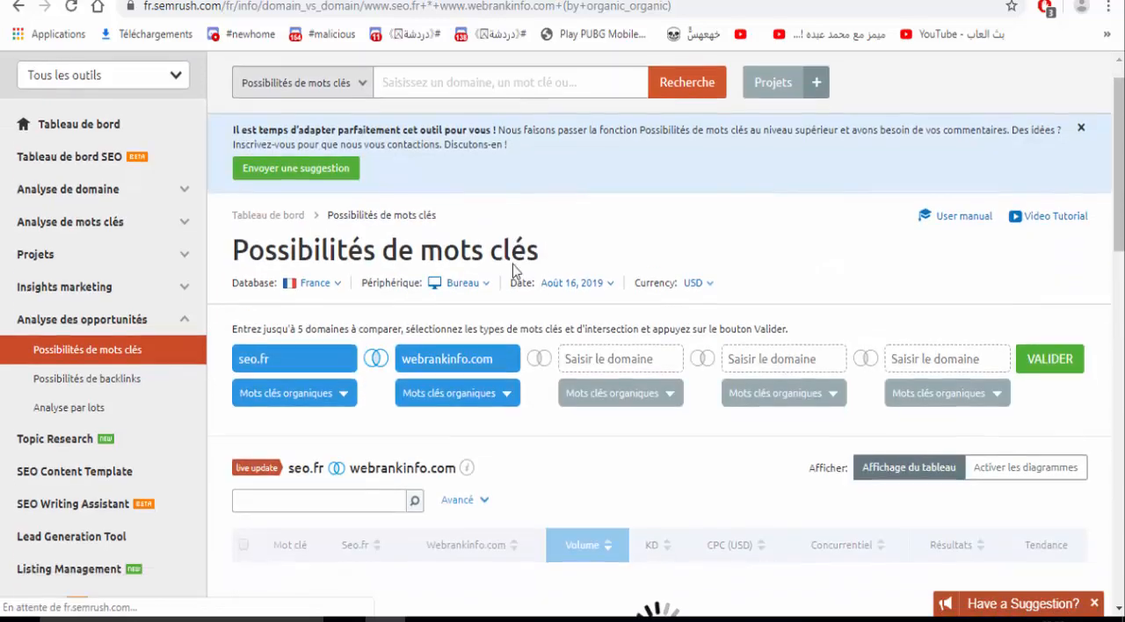
- Examine the keywords shared by seo.fr and webrankinfo.com, comparing both sites' positions, volume, KD, CPC and competition
scroll(515, 271, "down", 3)
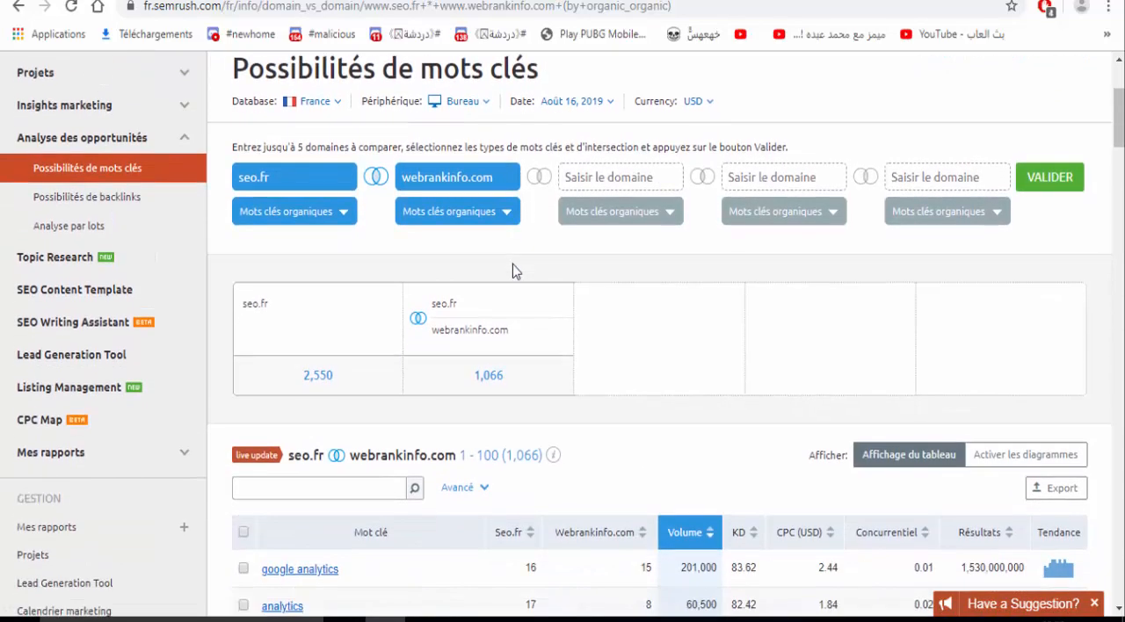
scroll(516, 271, "down", 1)
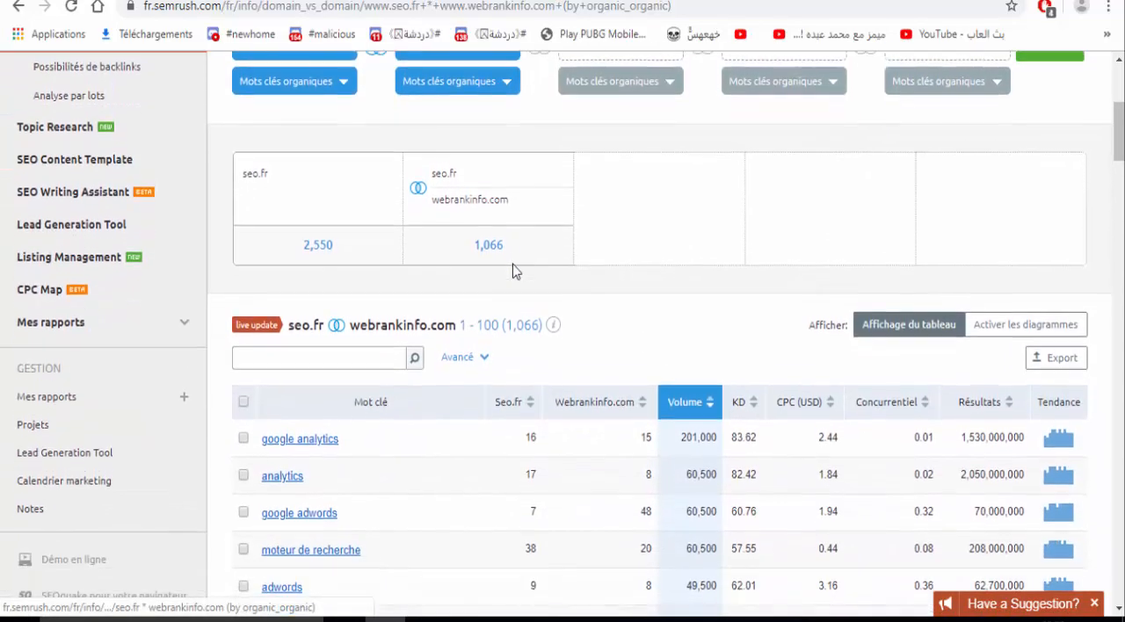
scroll(516, 271, "down", 2)
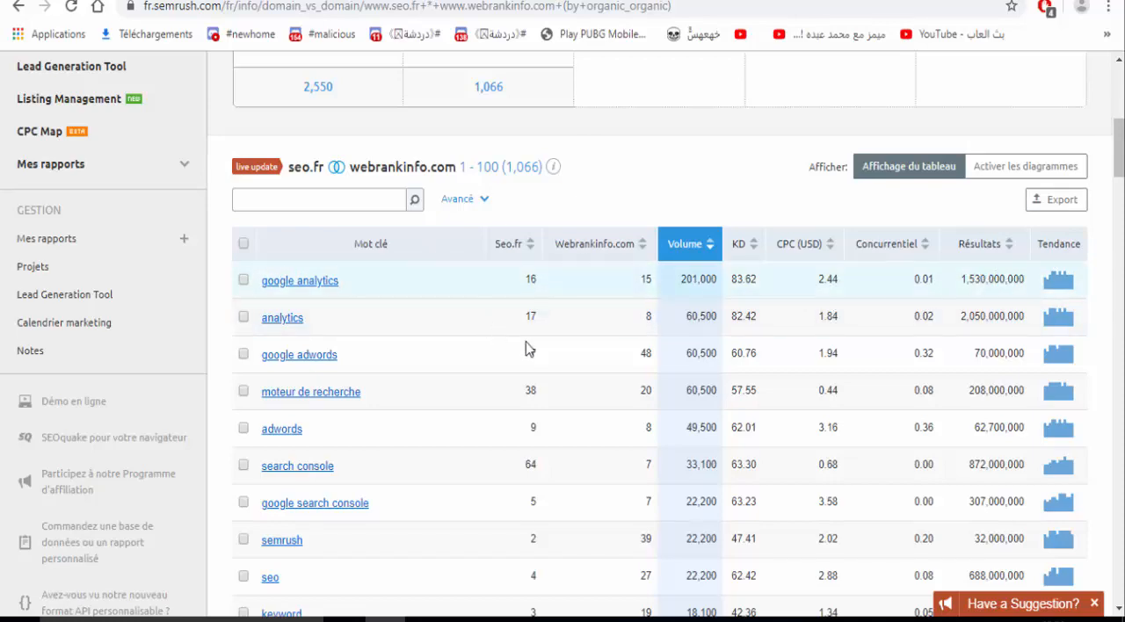
scroll(647, 201, "down", 3)
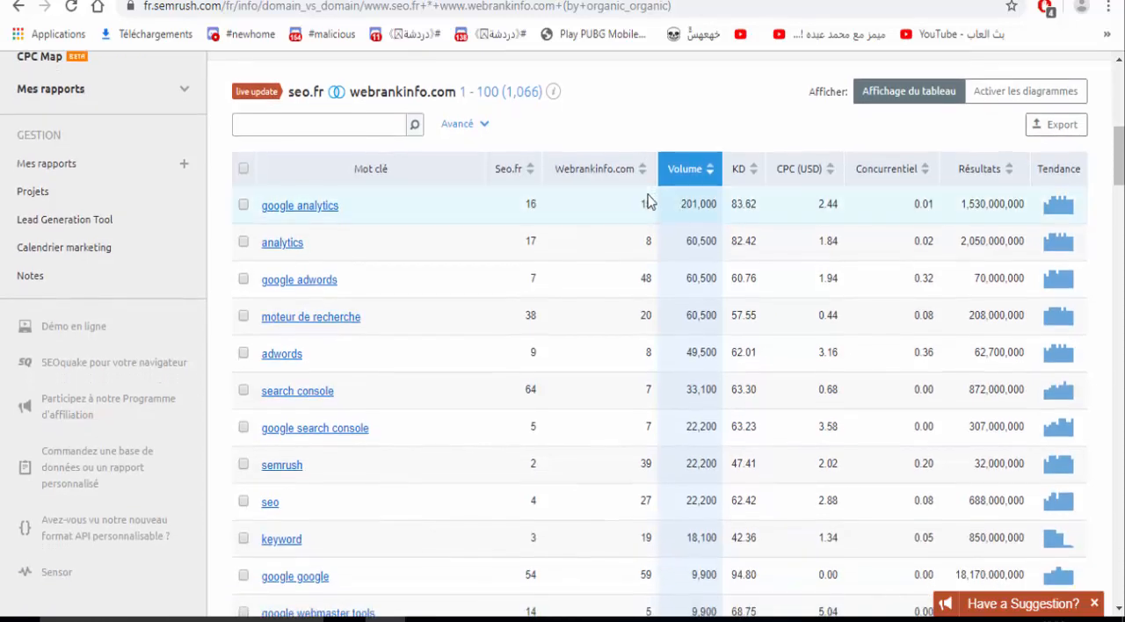
scroll(648, 201, "down", 5)
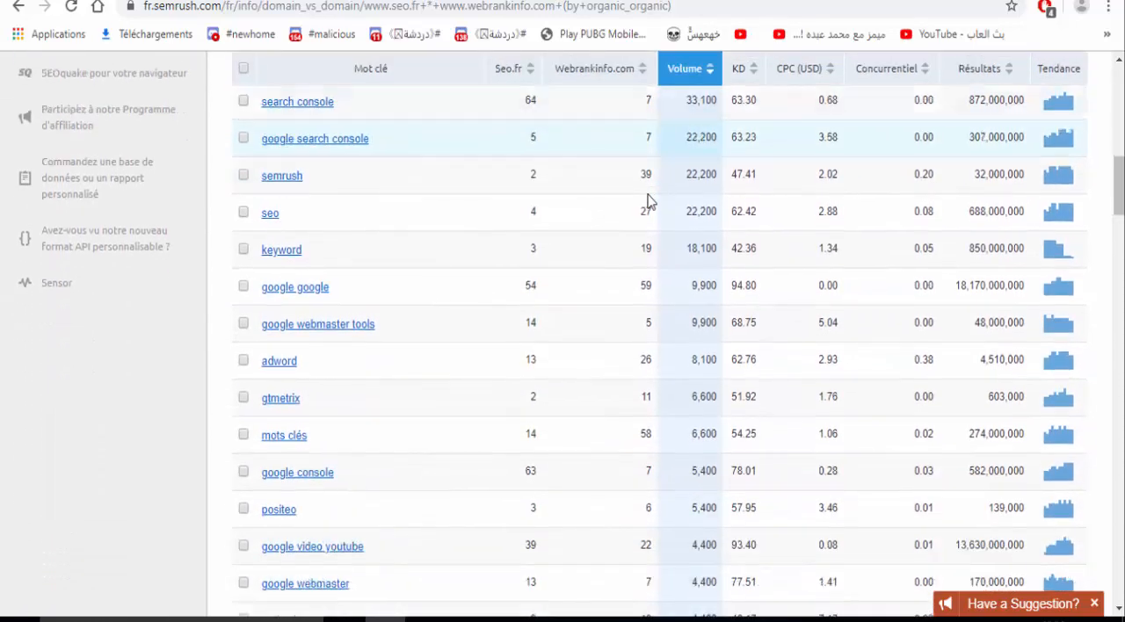
scroll(647, 201, "down", 3)
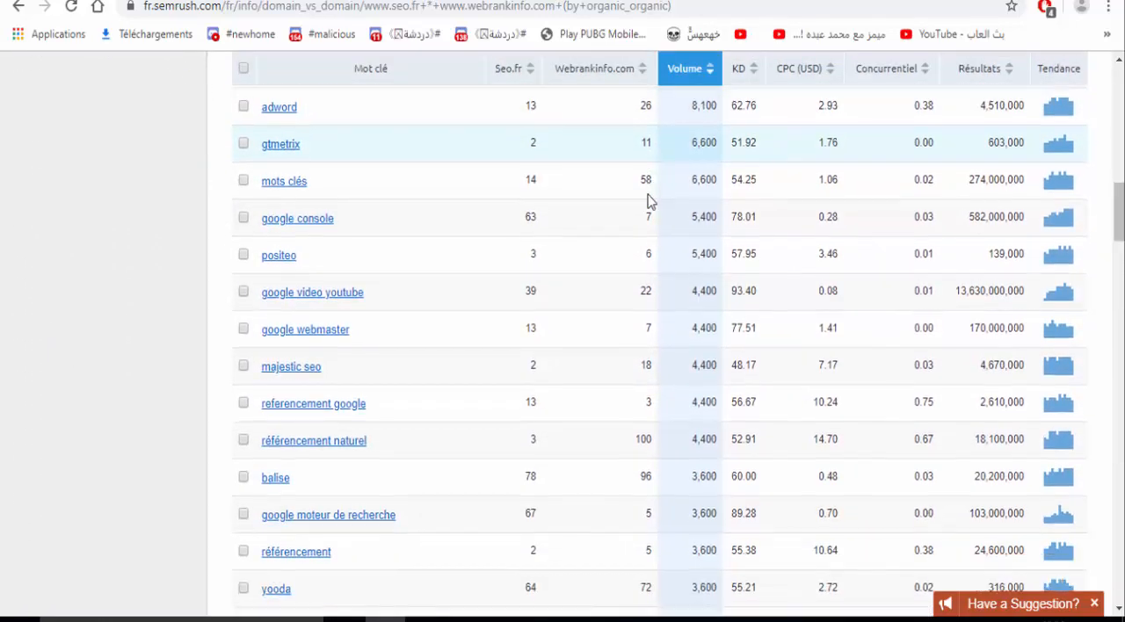
scroll(648, 201, "up", 5)
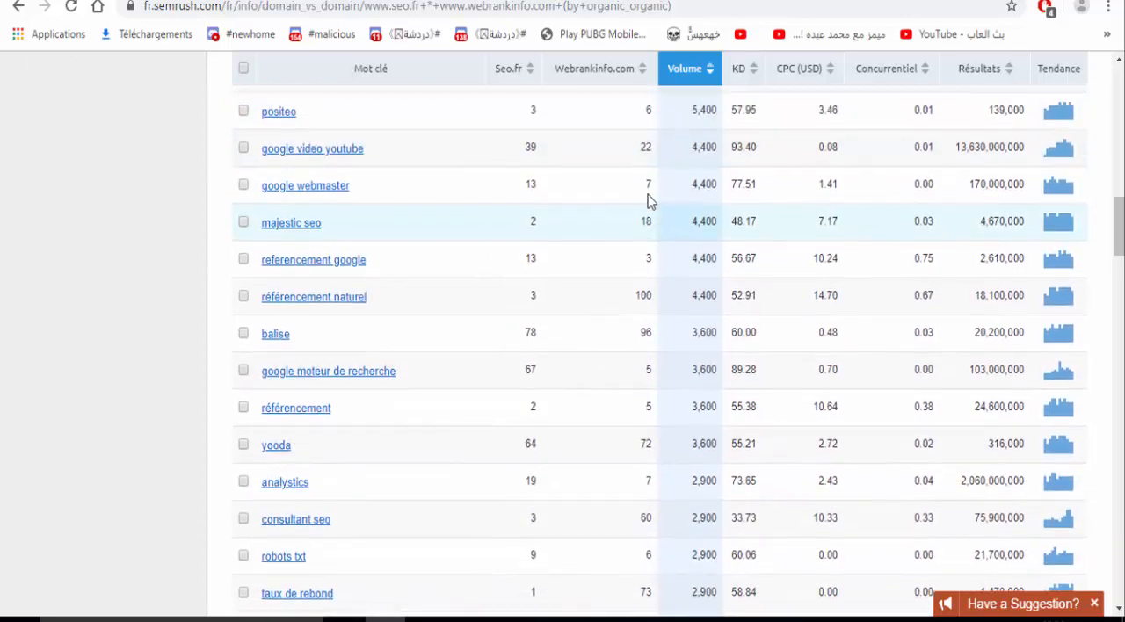
scroll(648, 201, "up", 2)
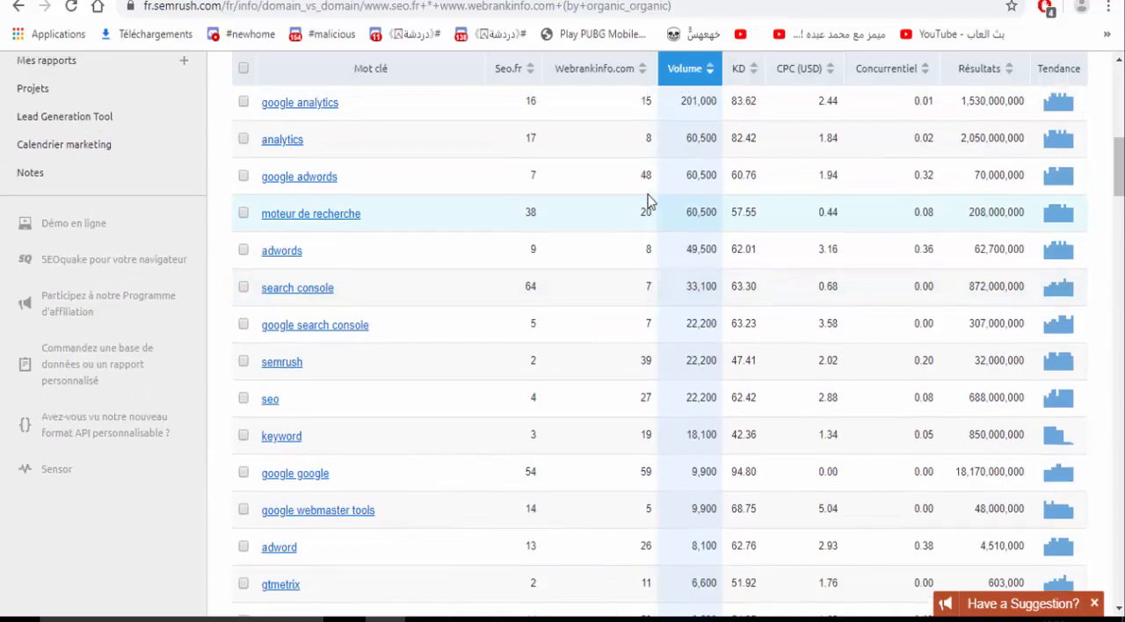
scroll(647, 201, "up", 6)
scroll(650, 201, "up", 1)
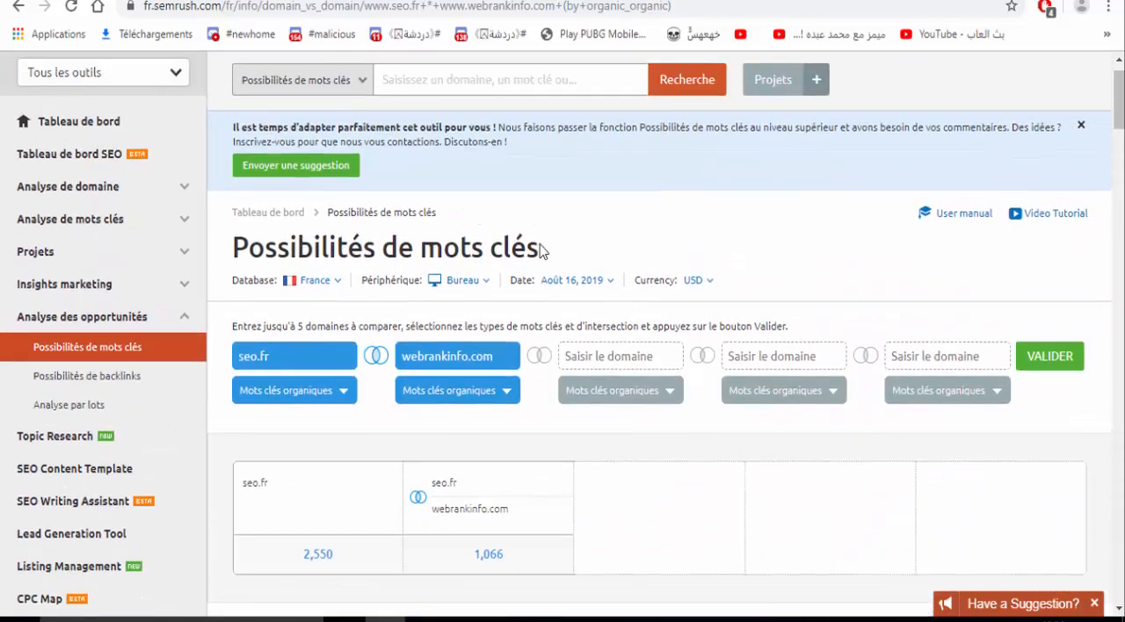
- View the keyword report for seo.fr alone and look over its organic keywords
triple_click(551, 247)
triple_click(518, 249)
scroll(519, 249, "down", 1)
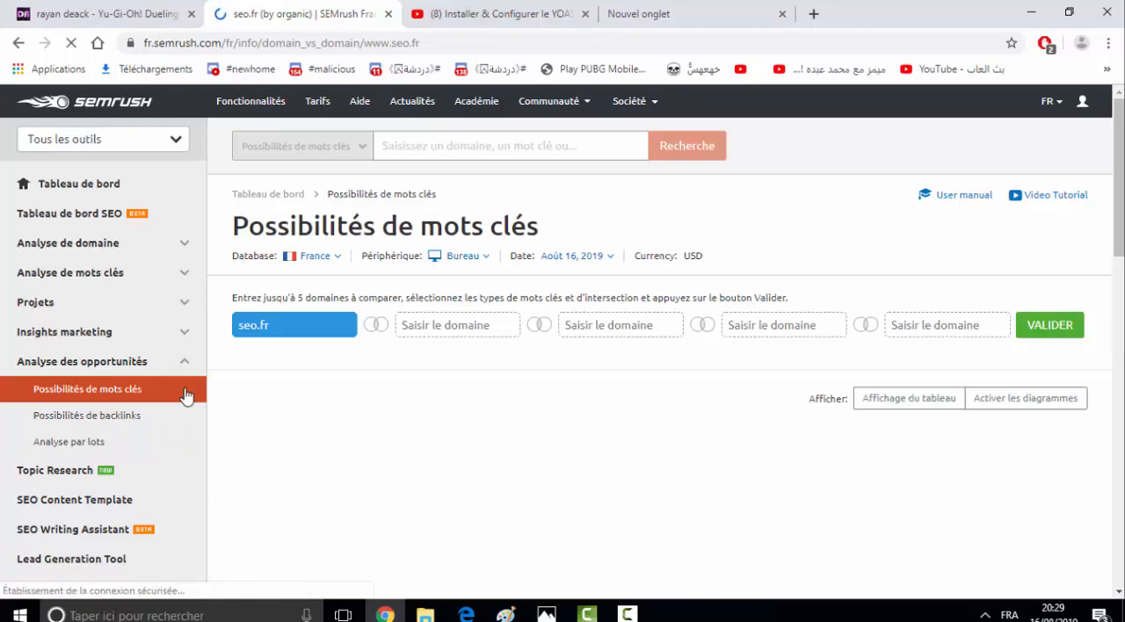
scroll(59, 497, "down", 2)
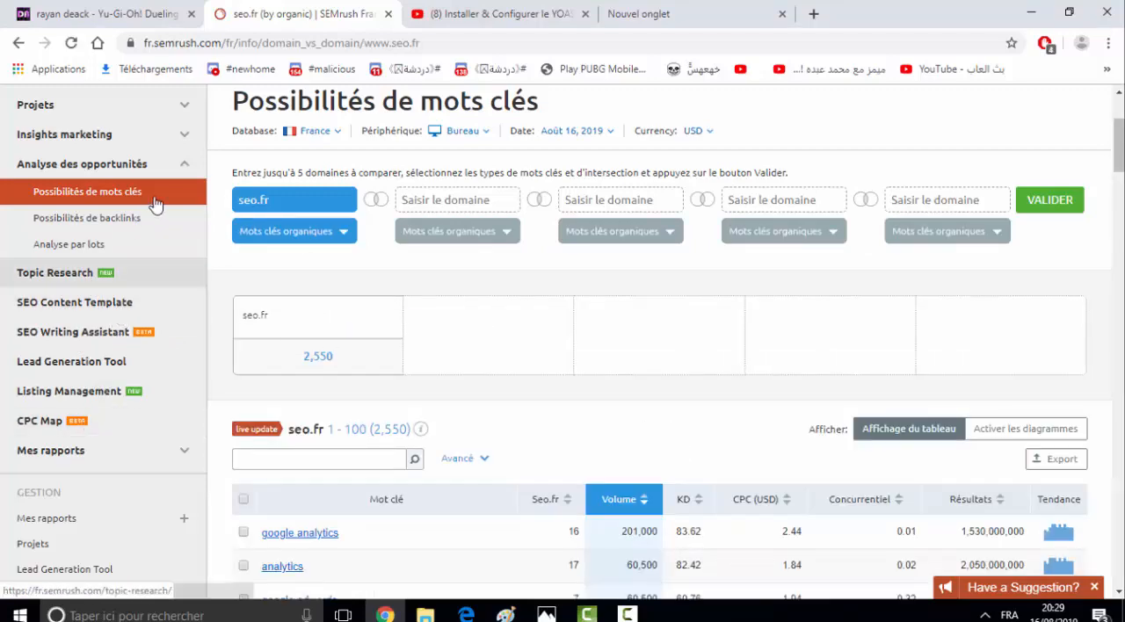
scroll(249, 297, "up", 1)
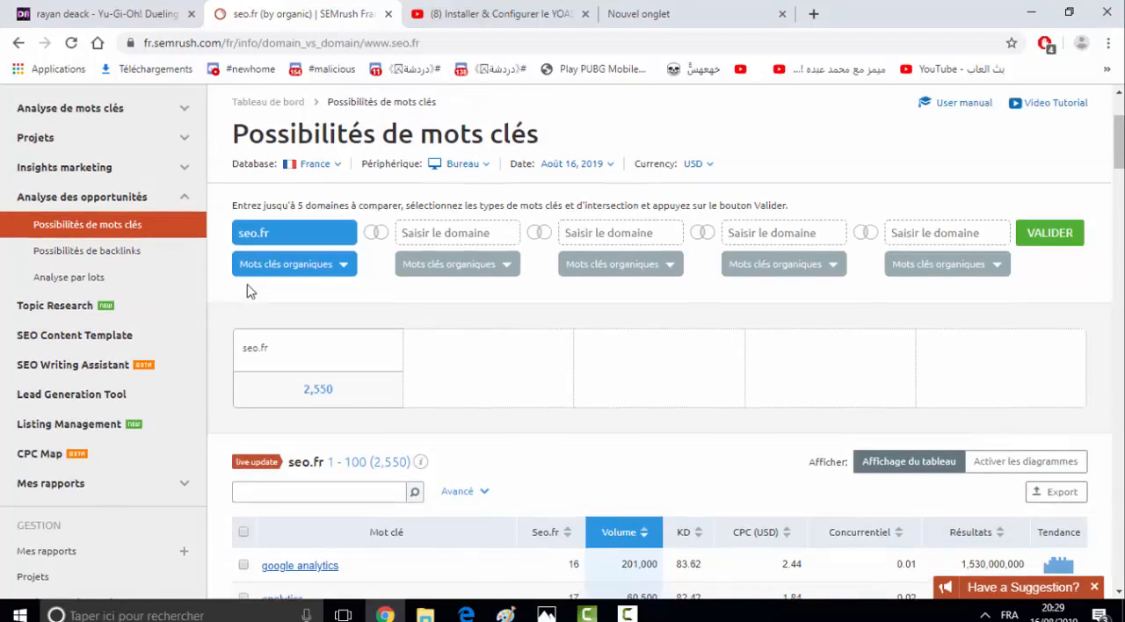
scroll(247, 284, "up", 2)
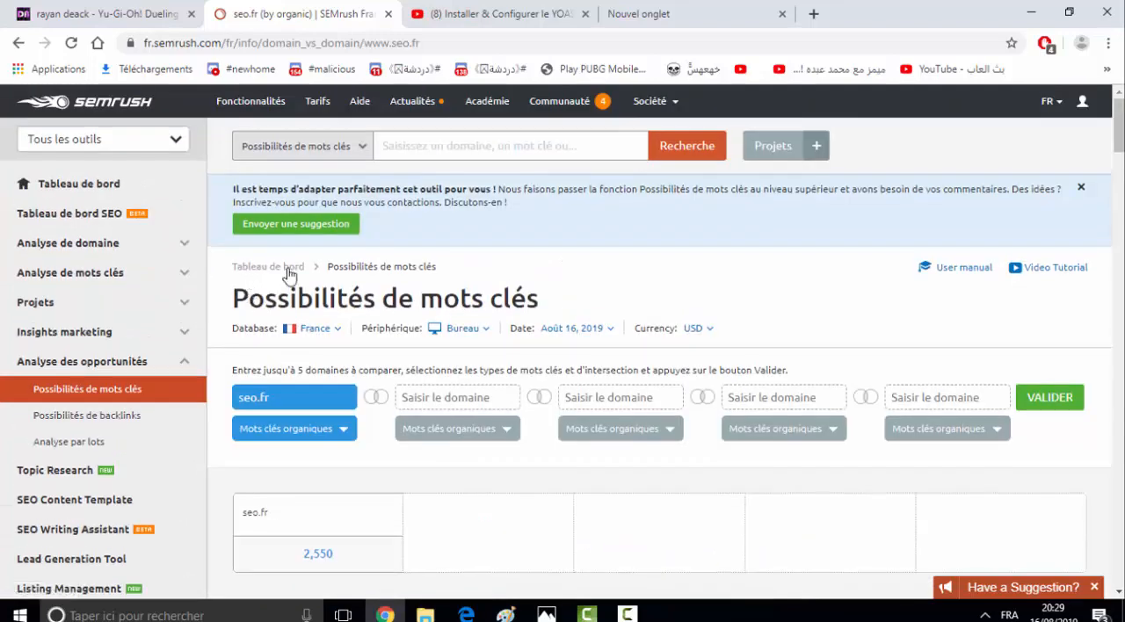
triple_click(524, 290)
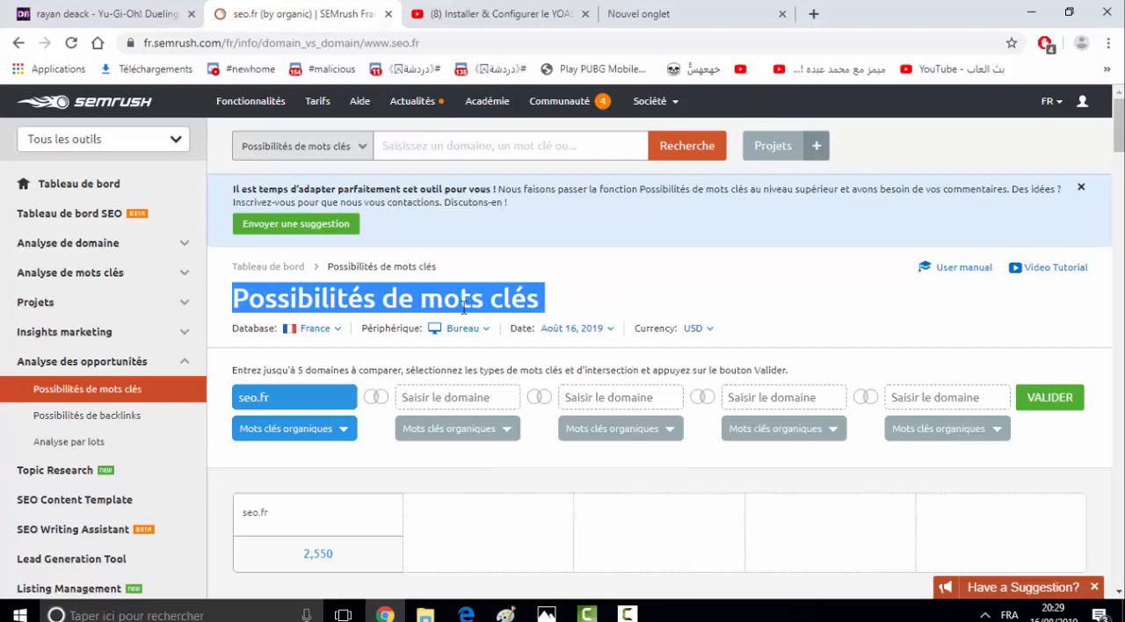
triple_click(491, 299)
left_click(587, 612)
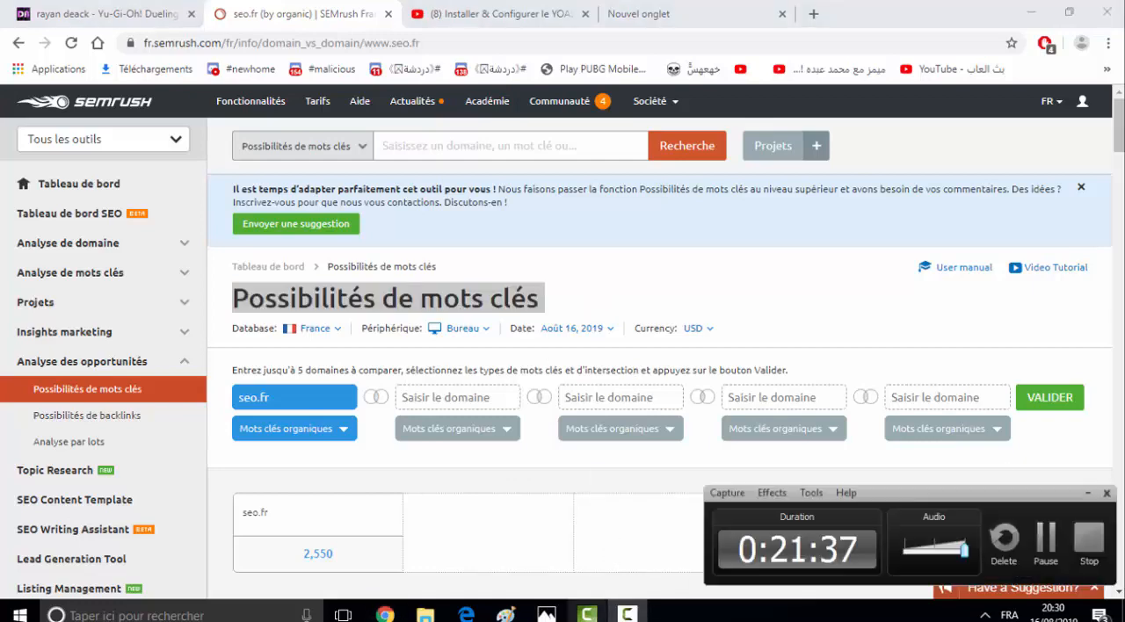